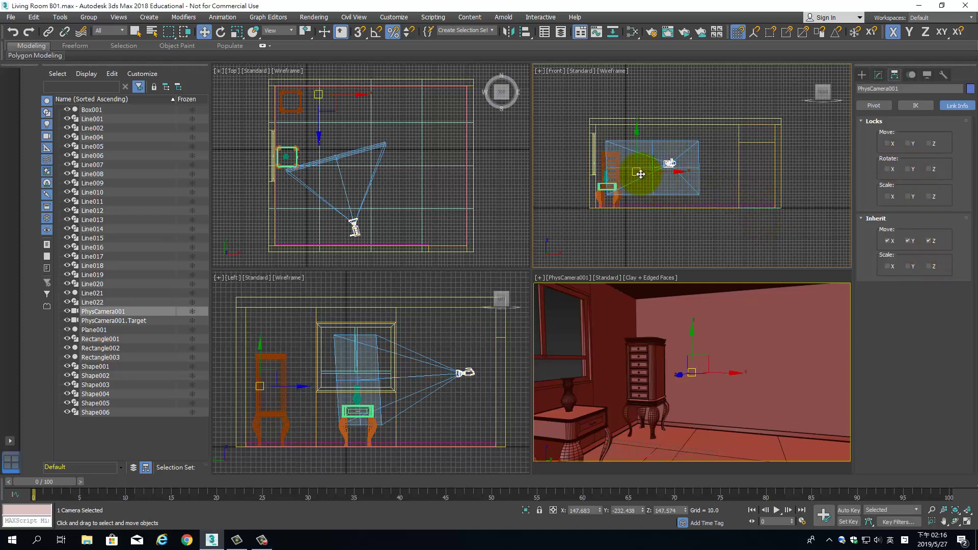
- Select PhysCamera001 with its target and check Link Info Locks Move X, Y and Z
left_click(331, 158)
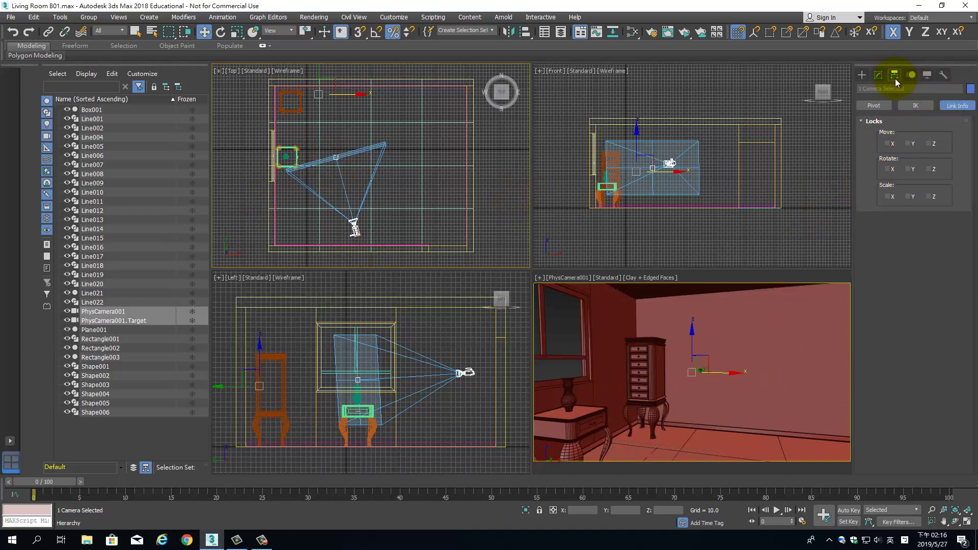
left_click(874, 106)
left_click(957, 105)
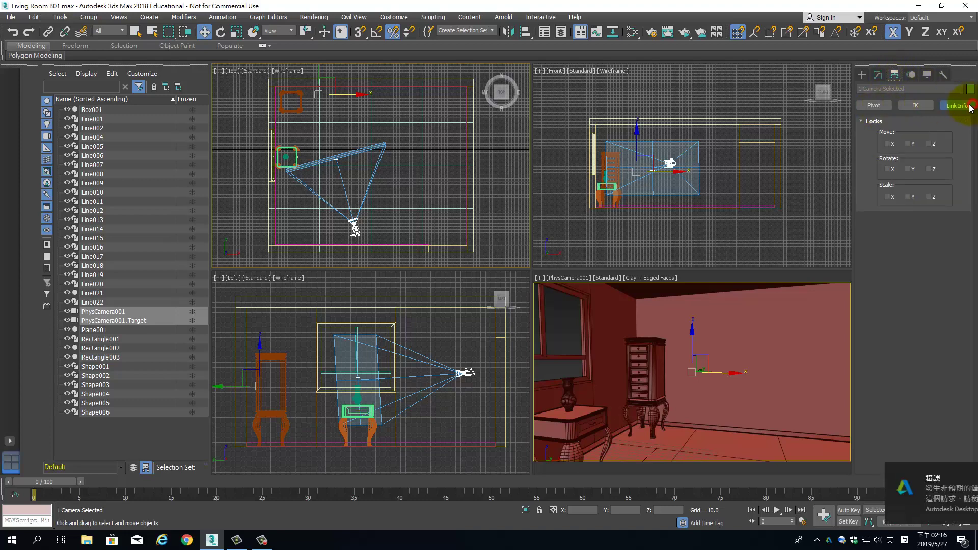
left_click(892, 145)
left_click(937, 145)
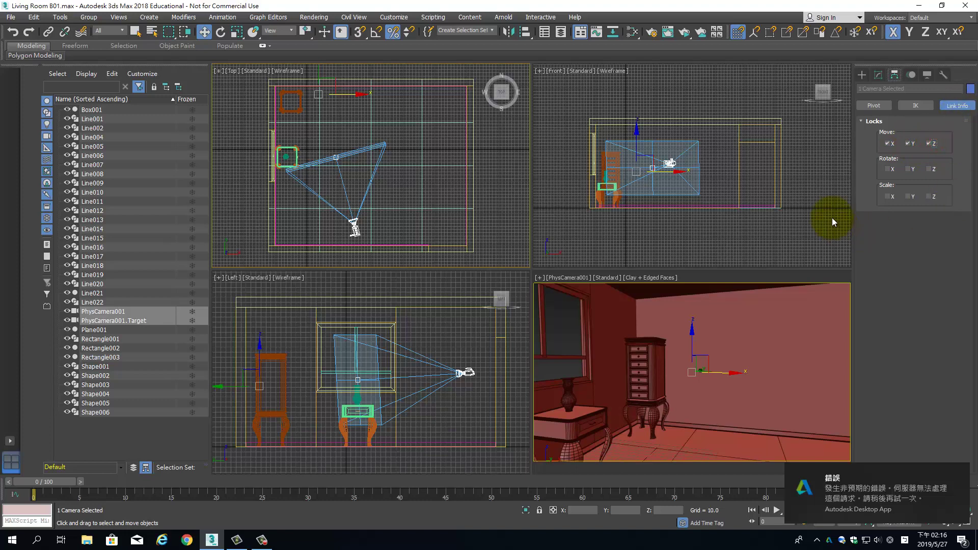
- Select the camera body alone, deselect it, and make the camera viewport active
left_click(704, 198)
left_click(682, 161)
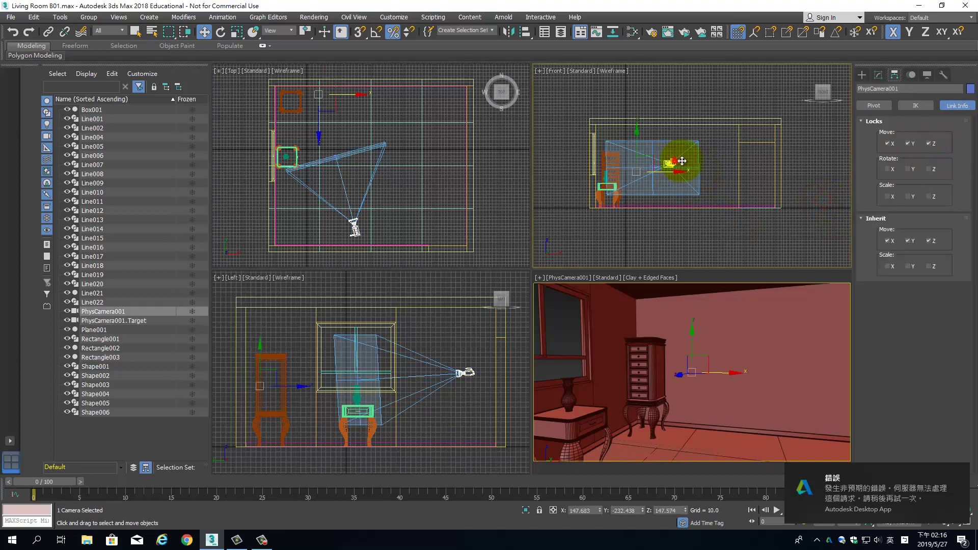
left_click(828, 146)
left_click(716, 352)
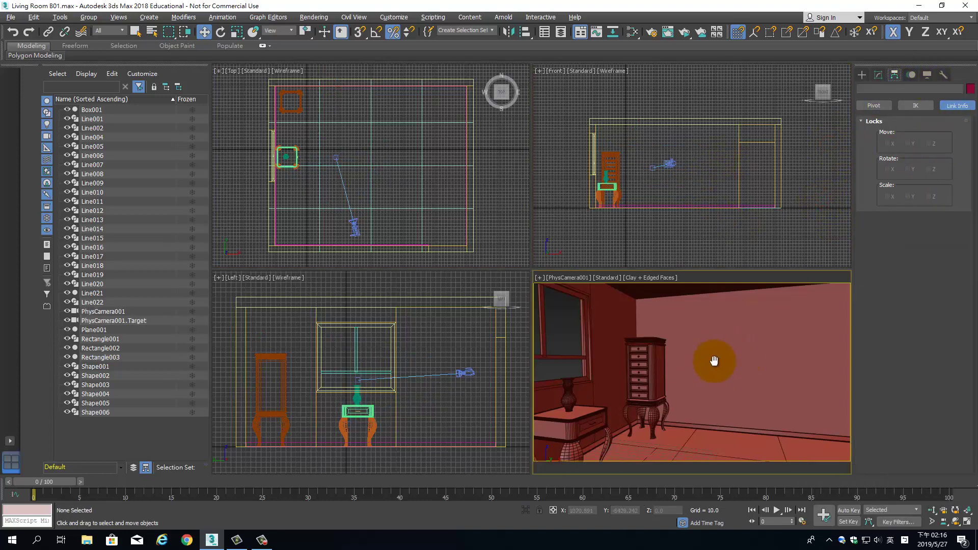
left_click(905, 76)
- Check Cameras under Display > Hide by Category and dismiss the error notification
left_click(927, 74)
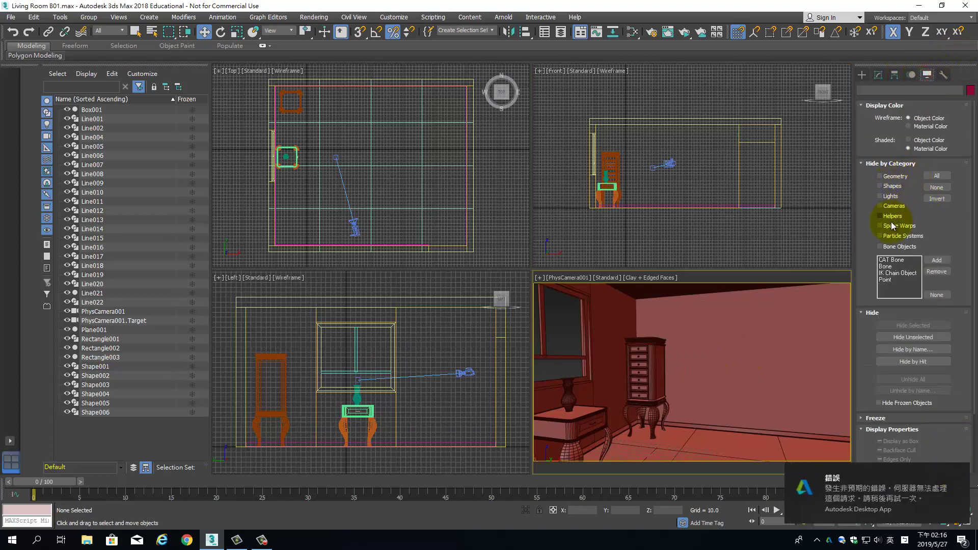
left_click(880, 206)
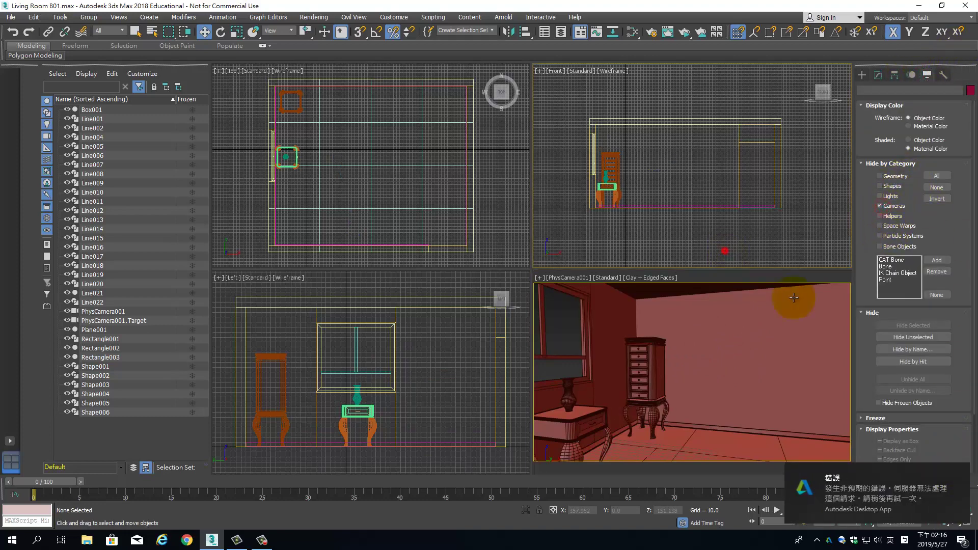
left_click(963, 472)
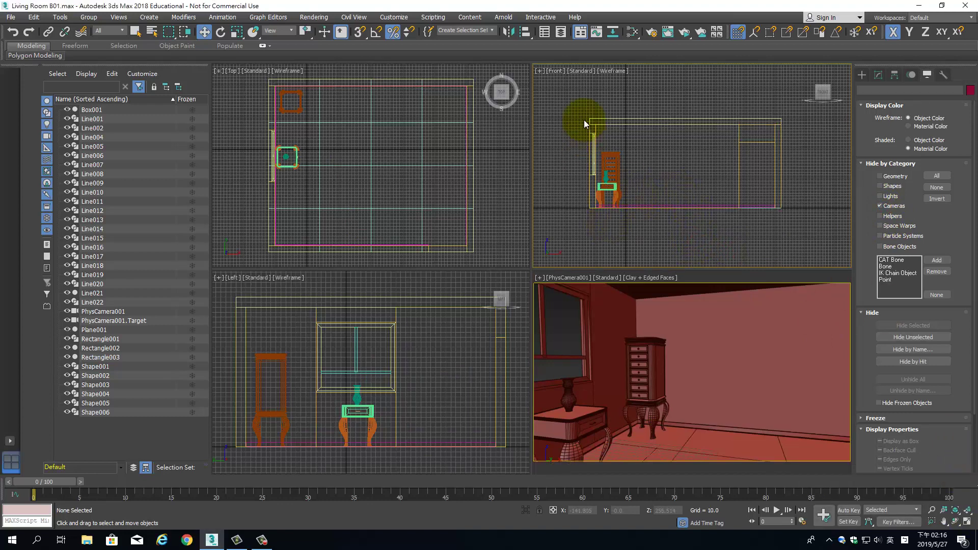
- Rename the floor plane Plane001 to Floor
key("ctrl+a")
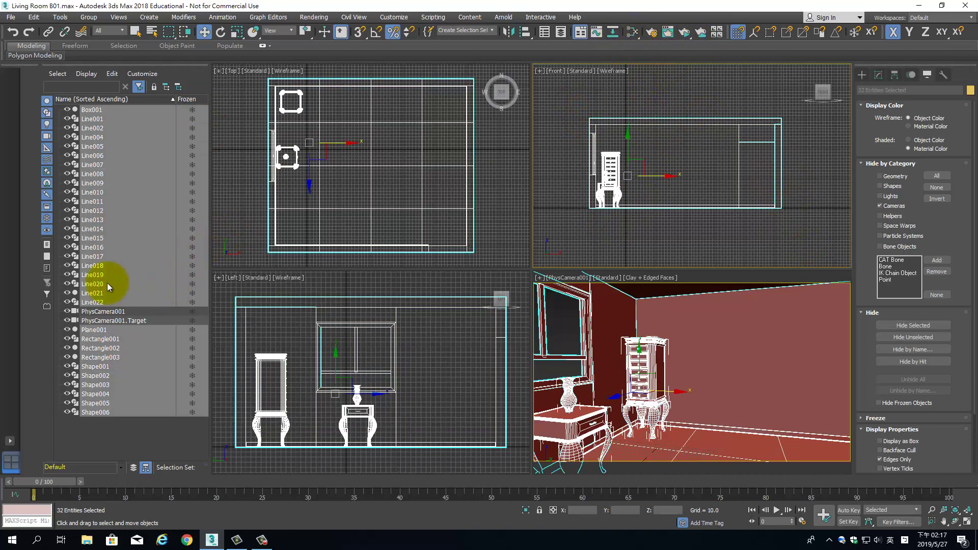
left_click(764, 248)
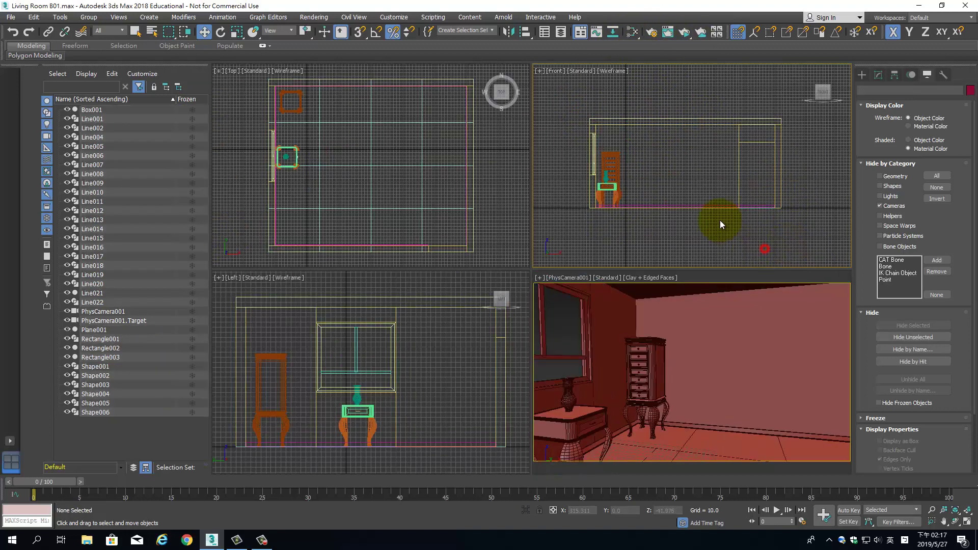
left_click(691, 455)
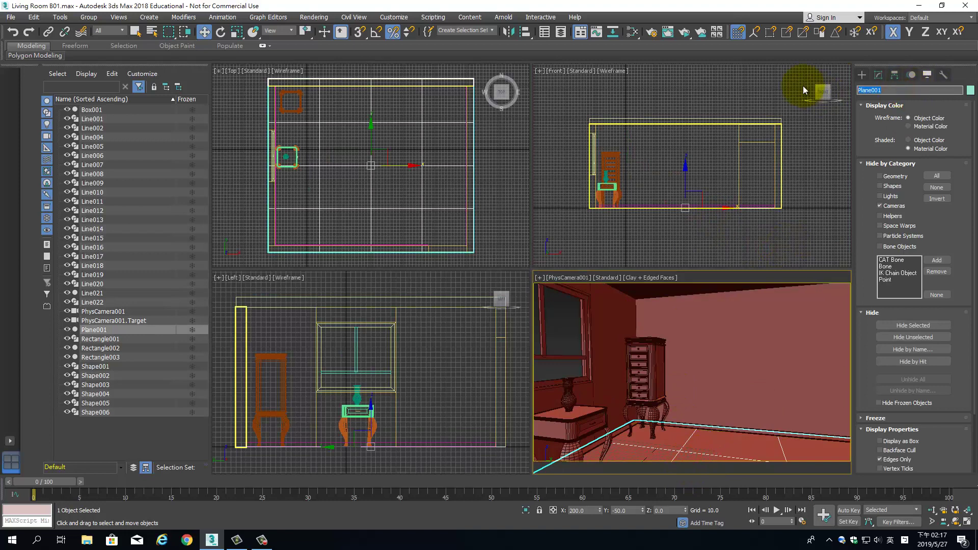
type("Floor")
key("Return")
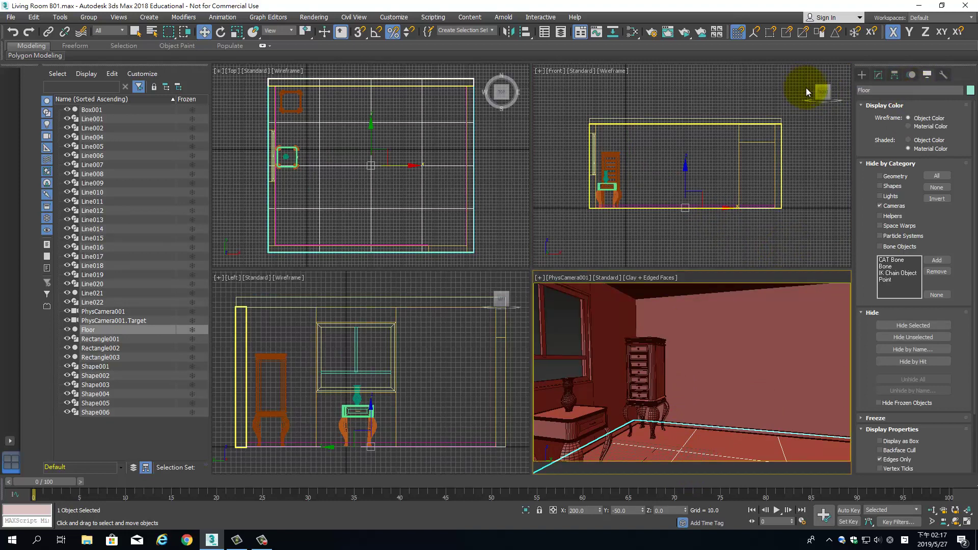
- Rename the back wall Shape004 to Wall01, then clear the selection
left_click(741, 319)
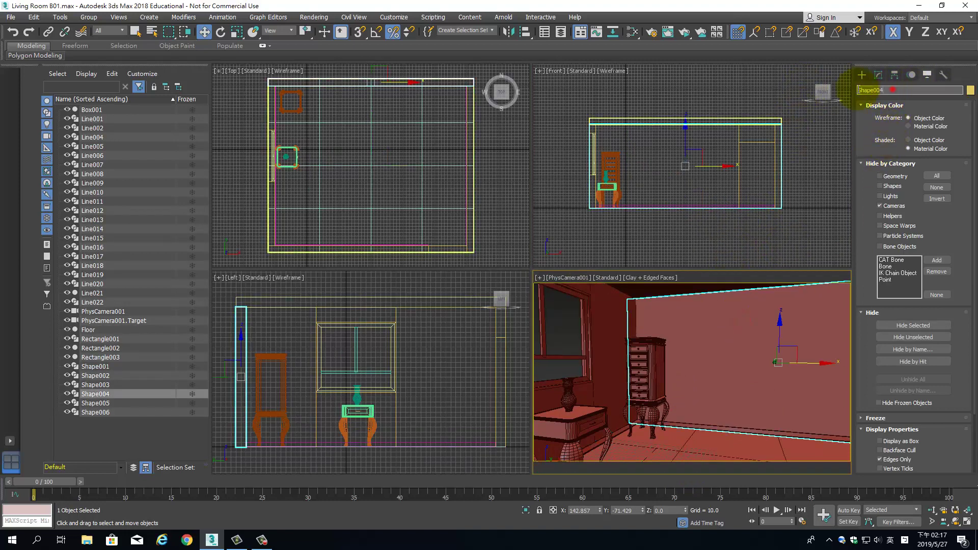
left_click_drag(889, 90, 844, 92)
type("Wall01")
key("Return")
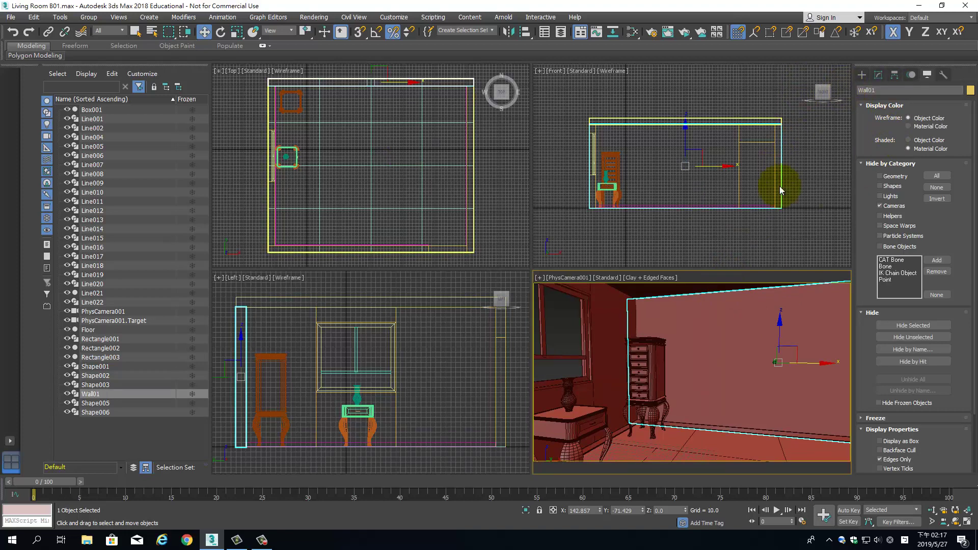
left_click(647, 351)
left_click(724, 290)
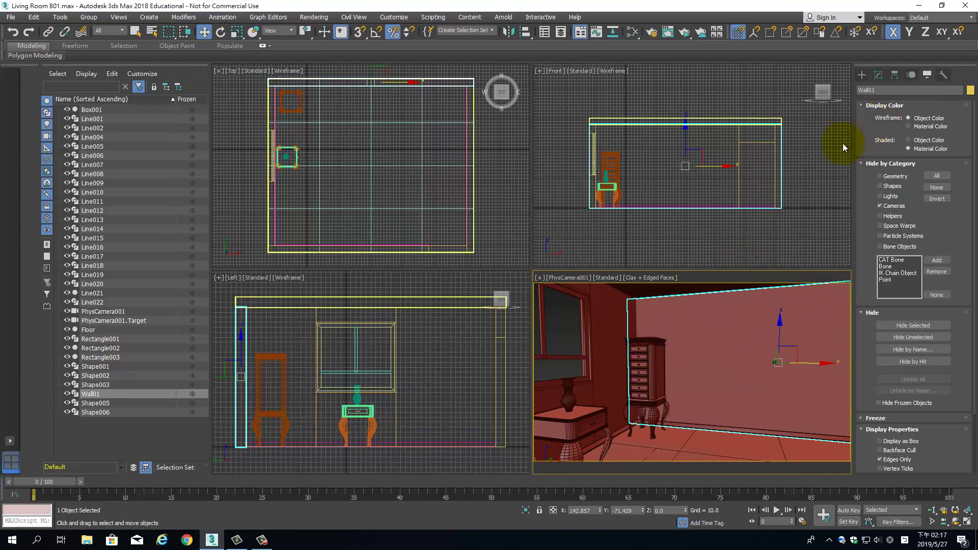
left_click(804, 156)
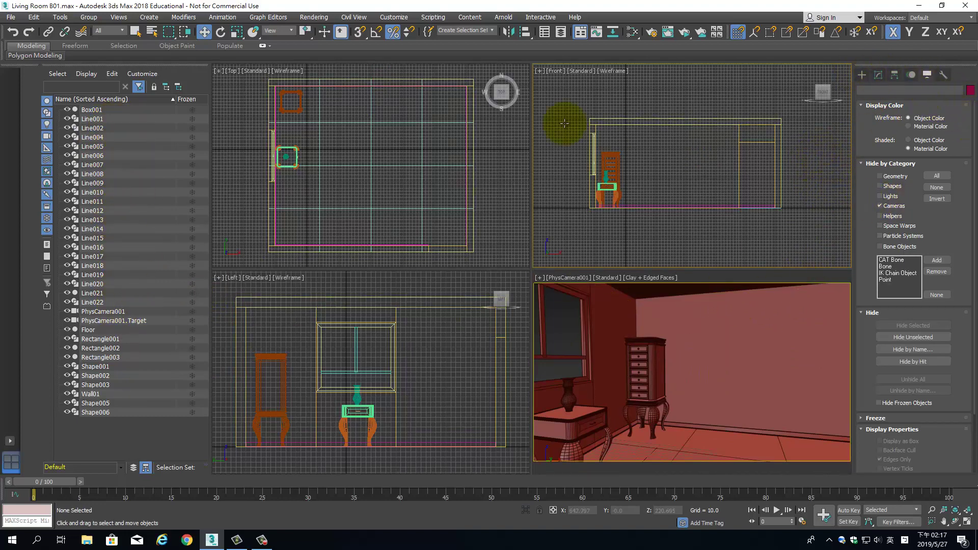
- Add an Arnold Standard Surface node, Material #2, in the Slate Material Editor
left_click_drag(621, 166, 856, 280)
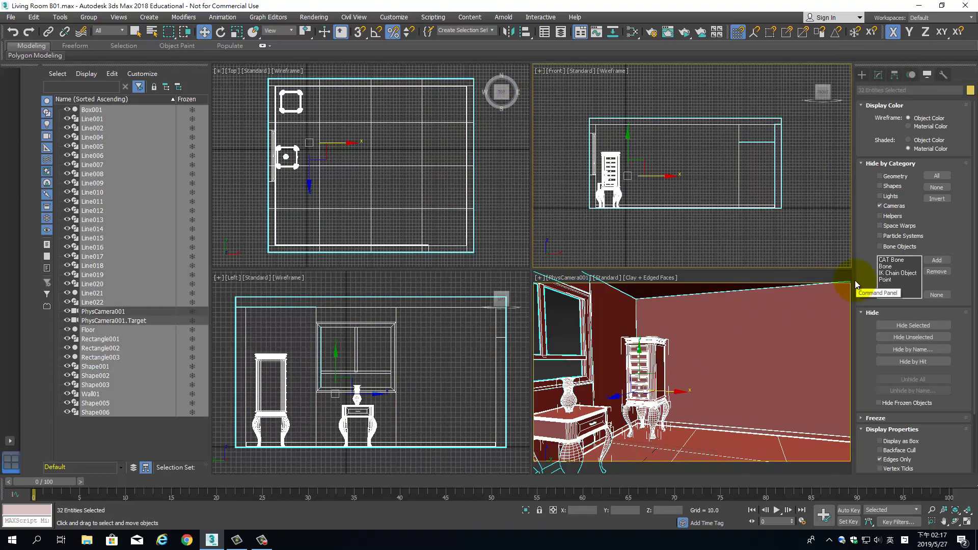
left_click(633, 34)
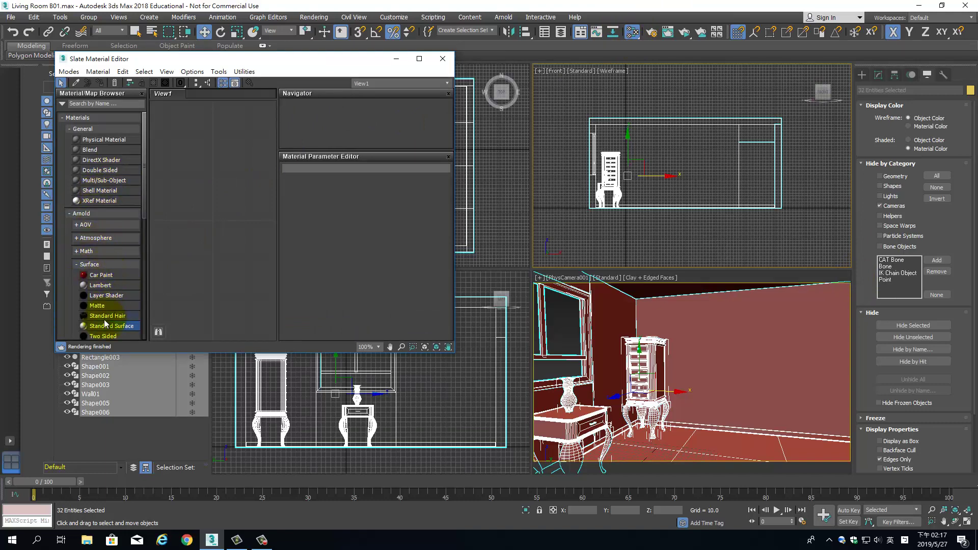
left_click_drag(111, 326, 214, 199)
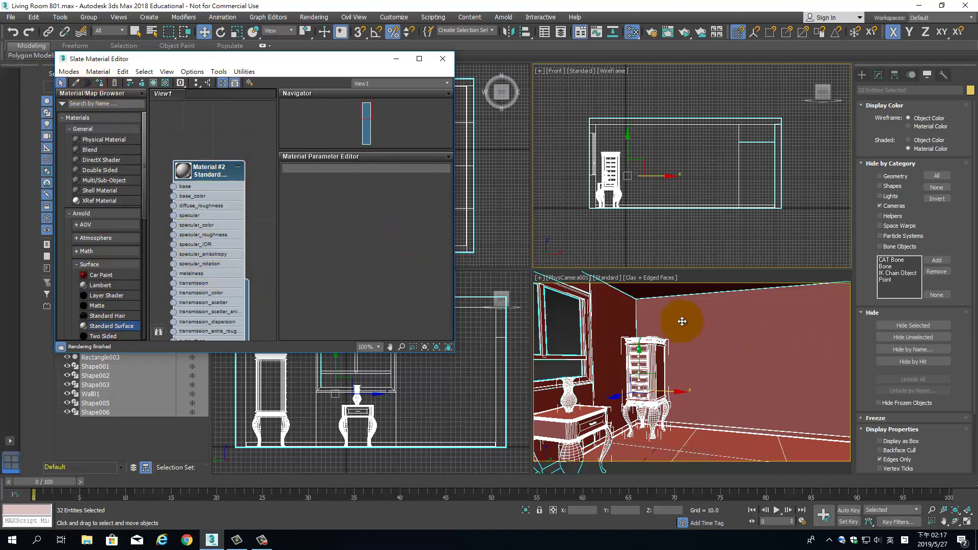
- Toggle the camera view's shading, restore Clay shading, and clear the selection
left_click(656, 278)
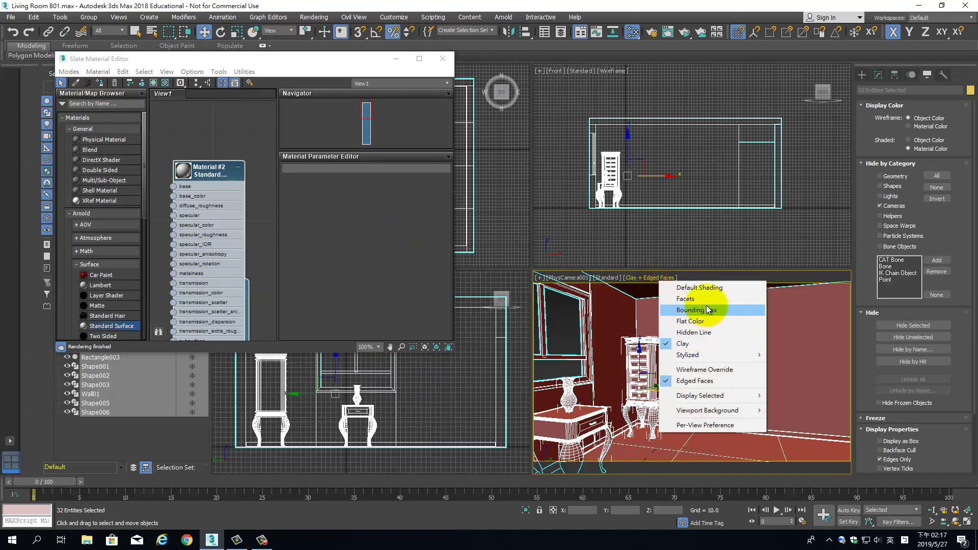
left_click(707, 289)
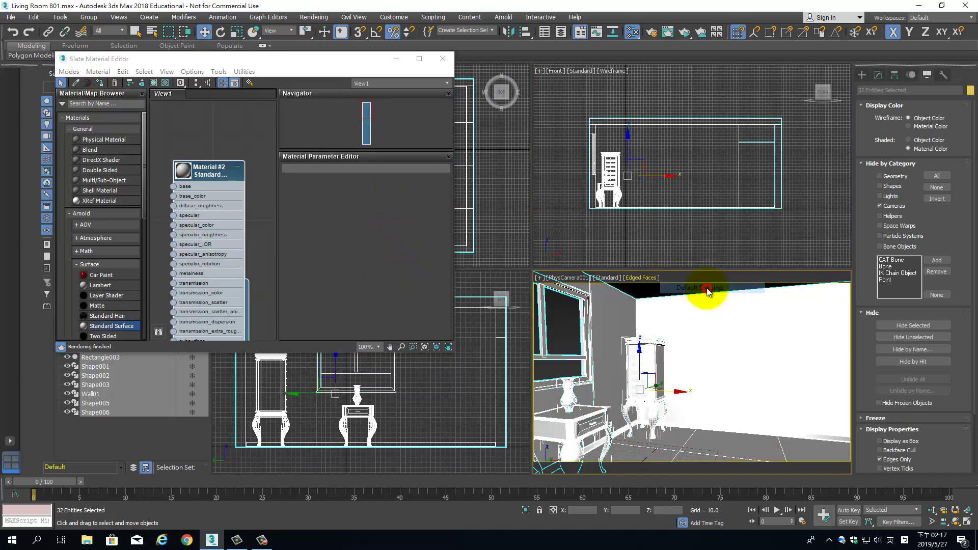
left_click(606, 278)
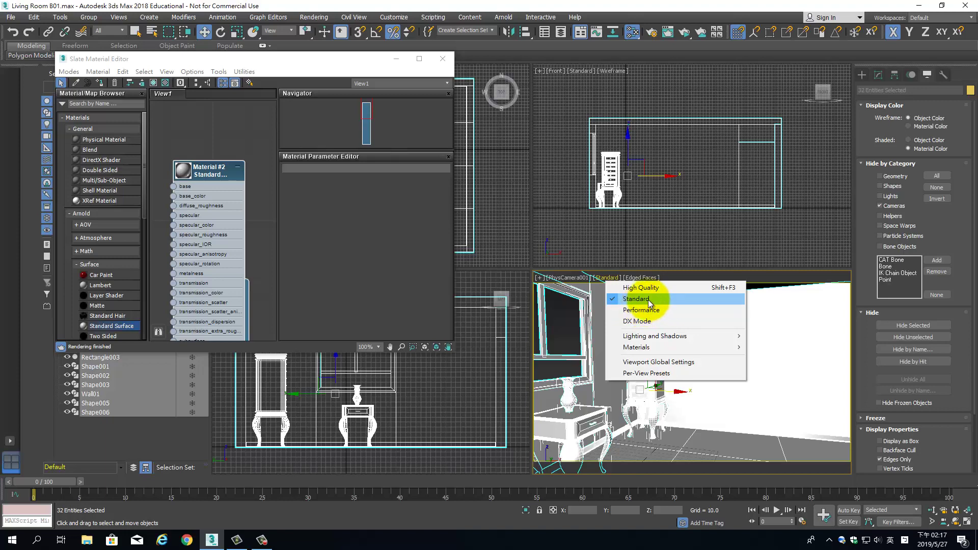
left_click(688, 276)
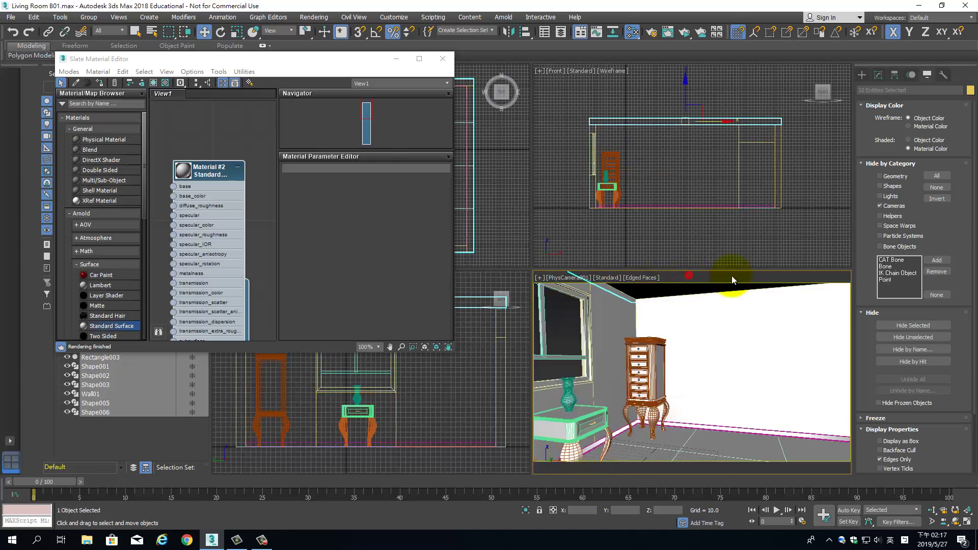
left_click(640, 278)
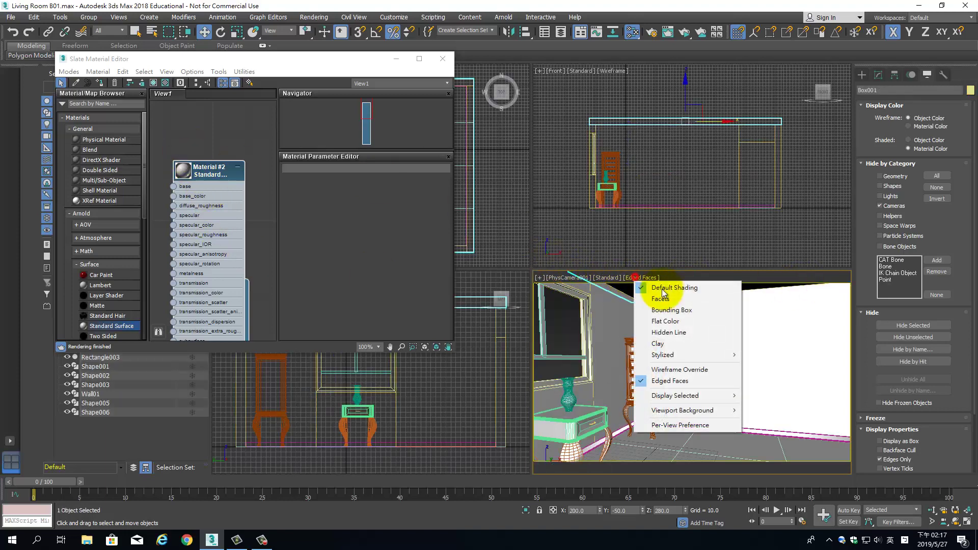
left_click(682, 343)
left_click(801, 352)
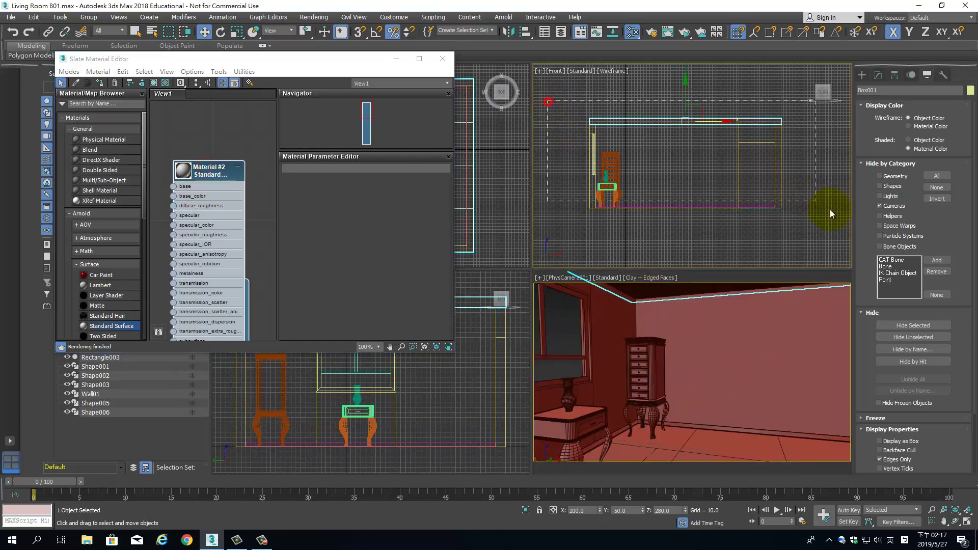
left_click(839, 251)
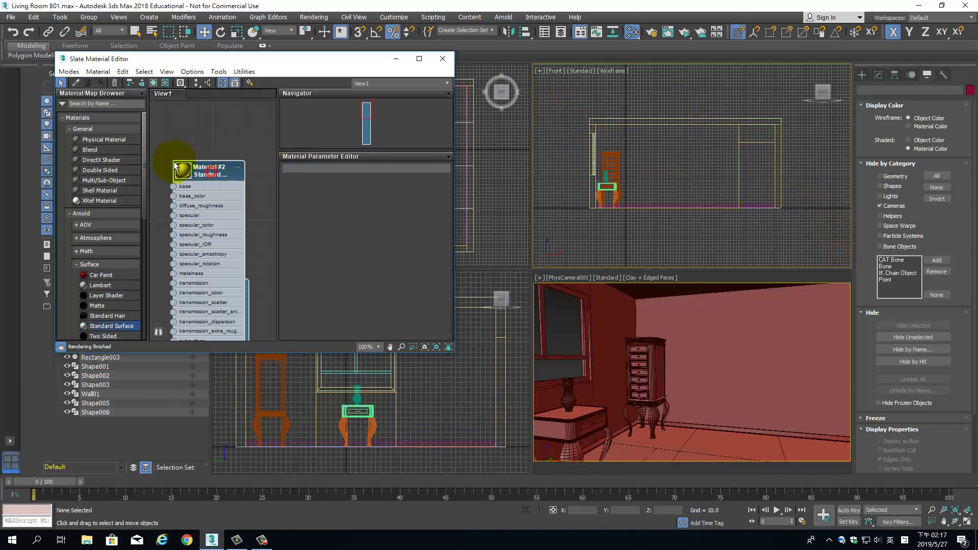
- Set Material #2's specular roughness to 0.85
double_click(198, 166)
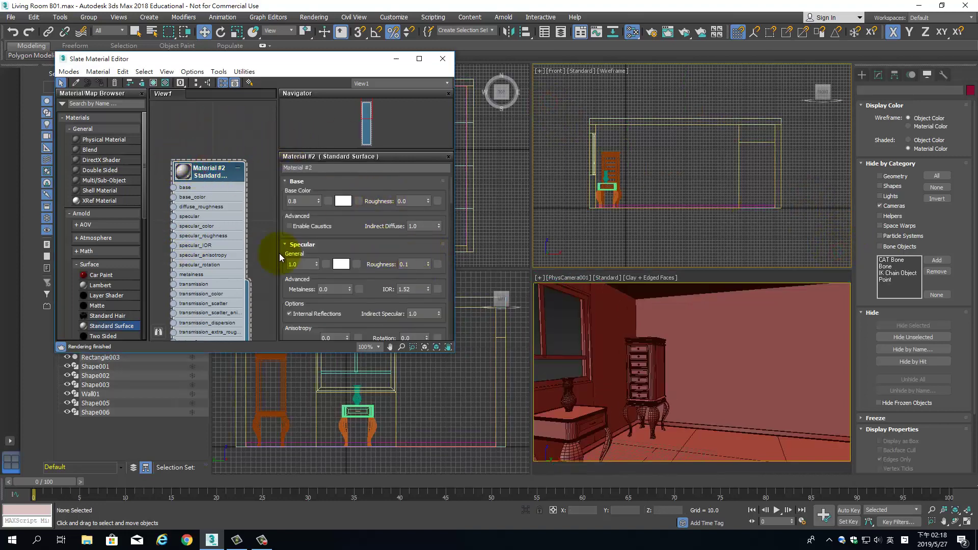
double_click(172, 170)
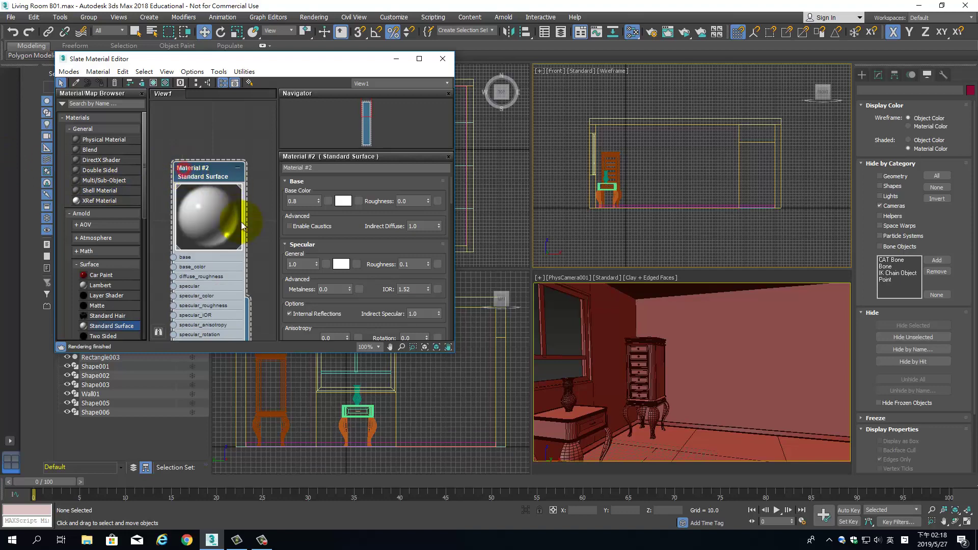
double_click(407, 264)
type("0.85")
key("Return")
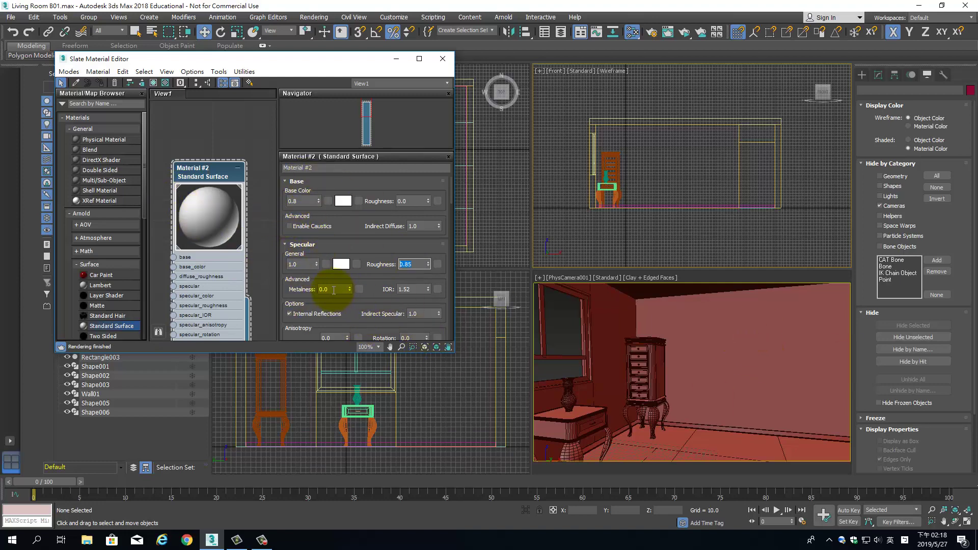
- Rename the Standard Surface material to Base_Color
left_click_drag(214, 170, 203, 129)
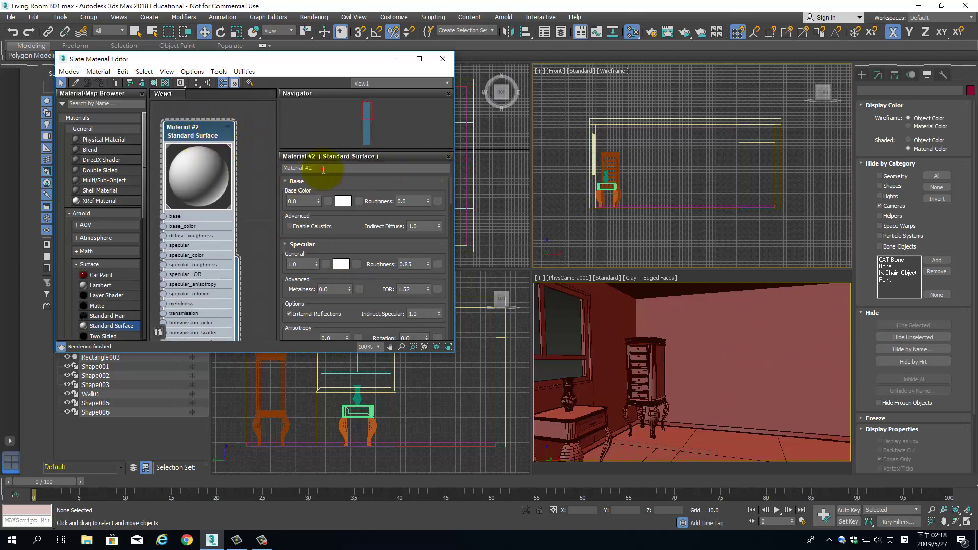
left_click(322, 168)
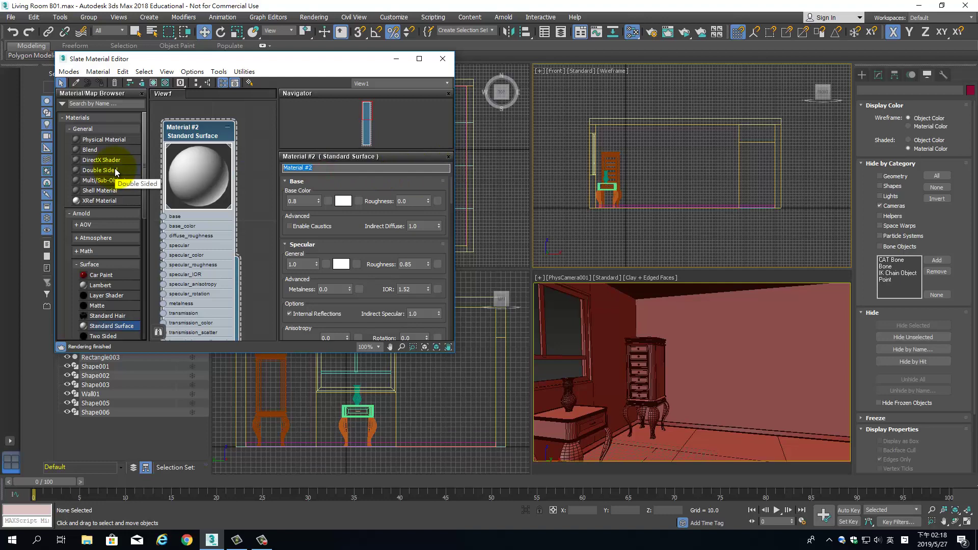
type("Base_Color")
left_click_drag(238, 158, 200, 147)
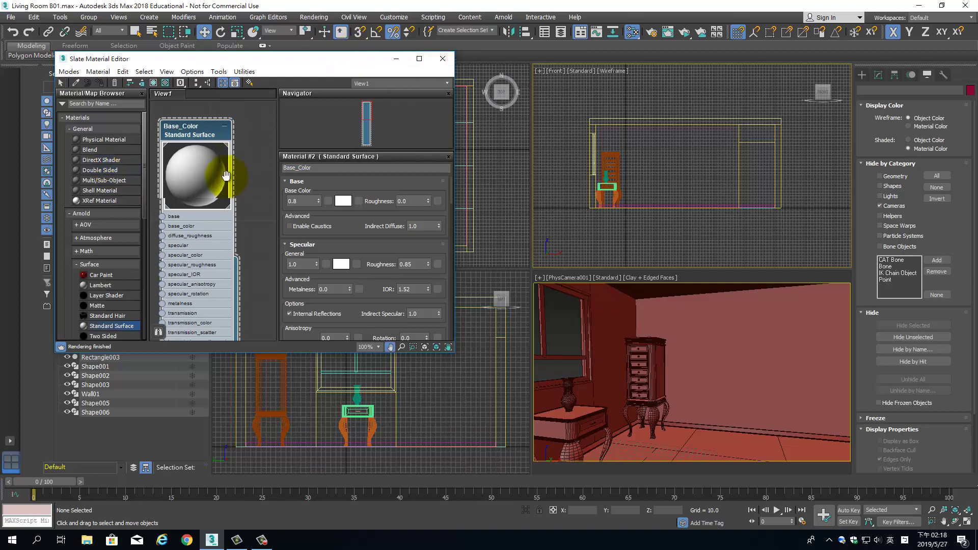
- Close the material editor and preview the room briefly in ActiveShade
left_click(448, 58)
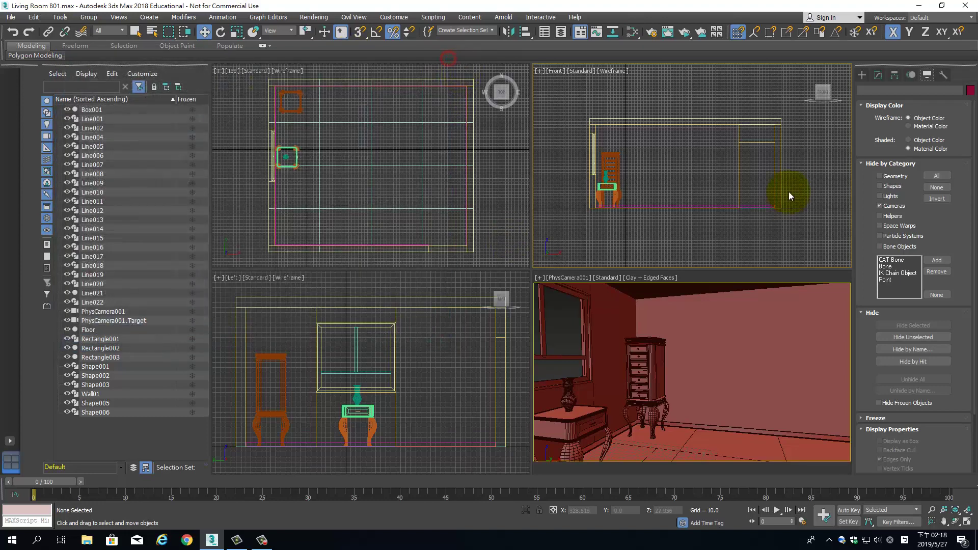
left_click(744, 288)
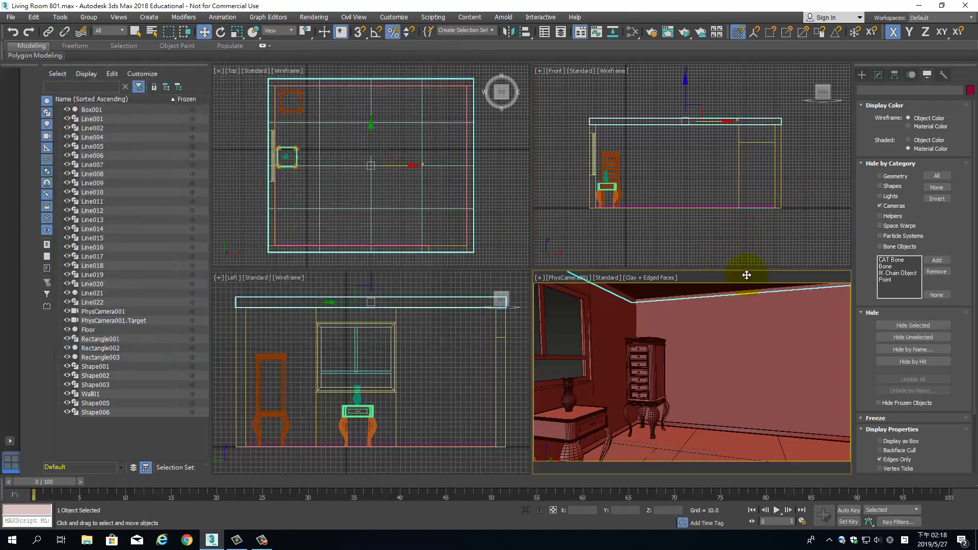
left_click(687, 36)
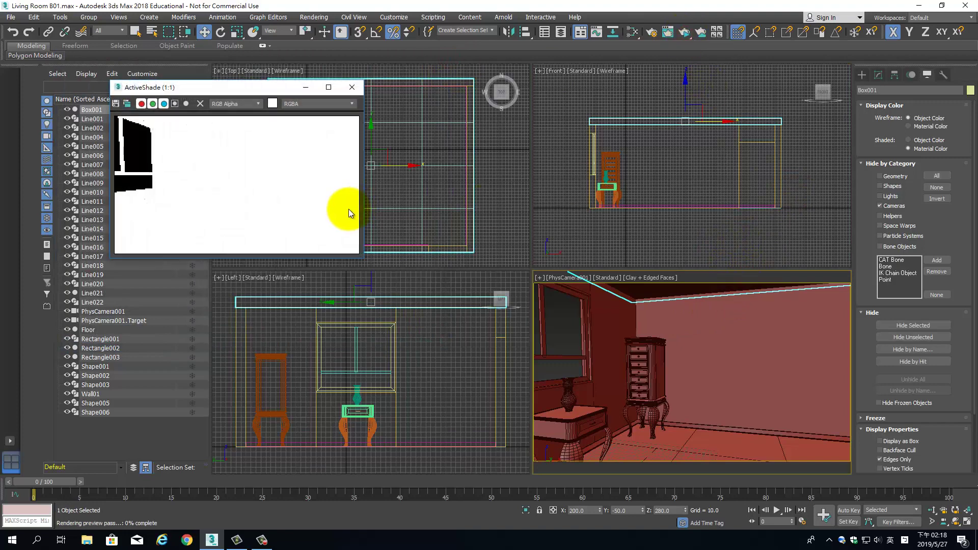
left_click(352, 87)
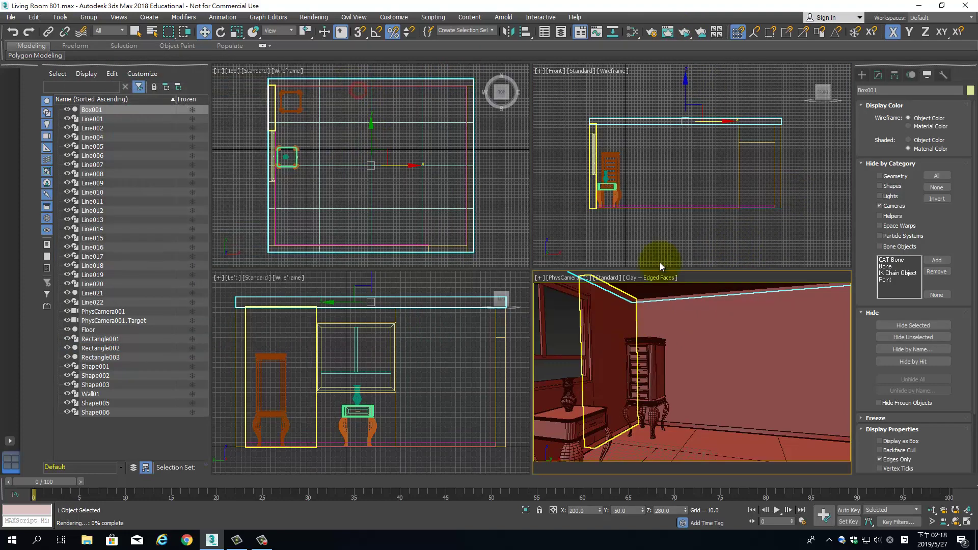
- Place a Photometric Sun Positioner beside the room with Physical Sun & Sky installed, then open Environment settings
left_click(862, 75)
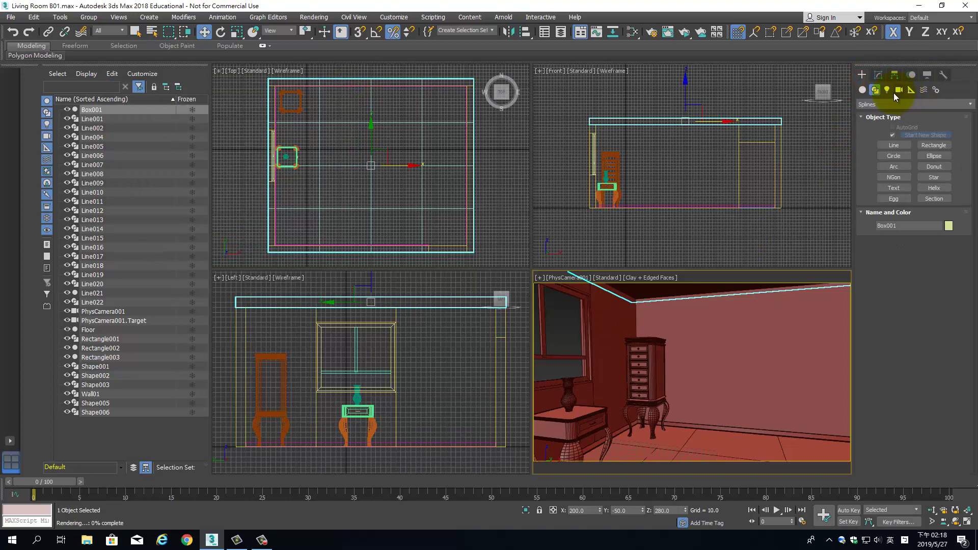
left_click(887, 90)
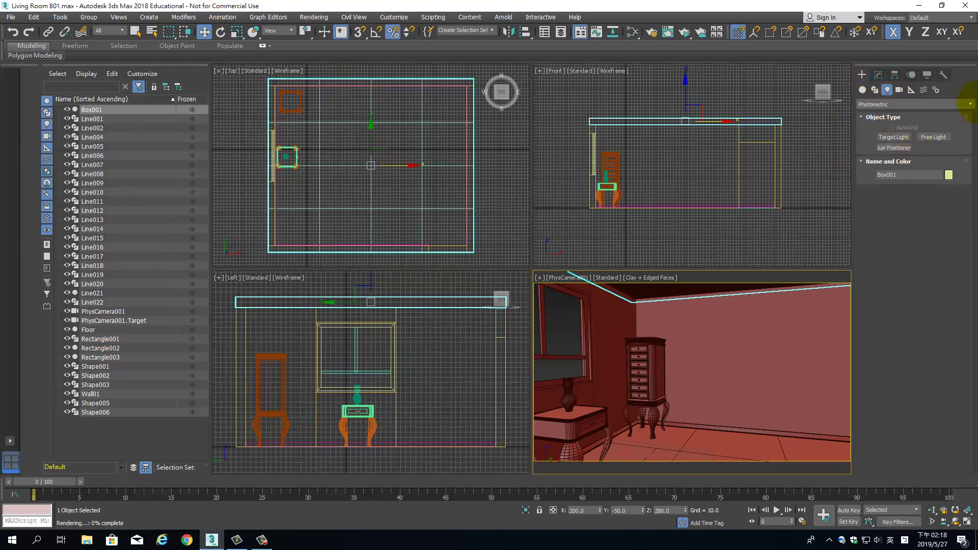
left_click(905, 103)
left_click(922, 121)
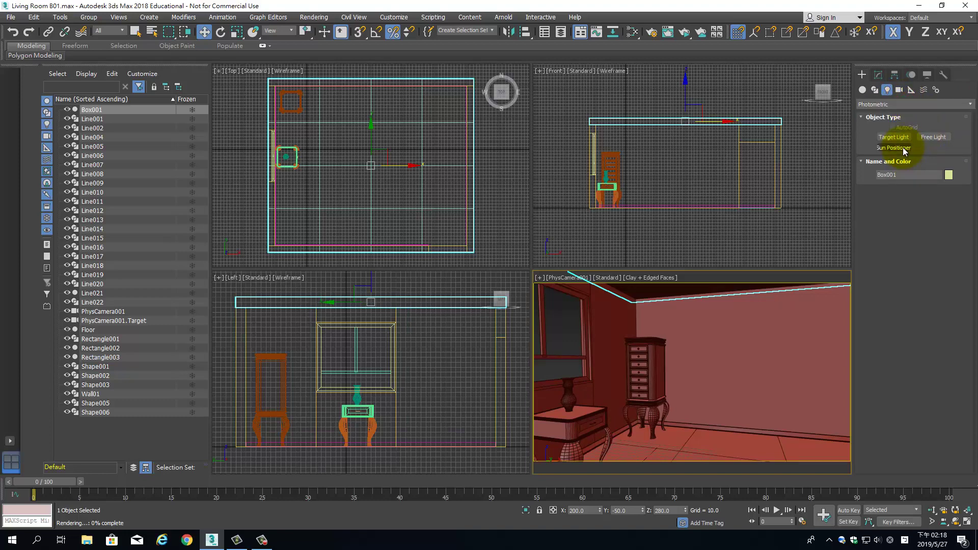
left_click(908, 104)
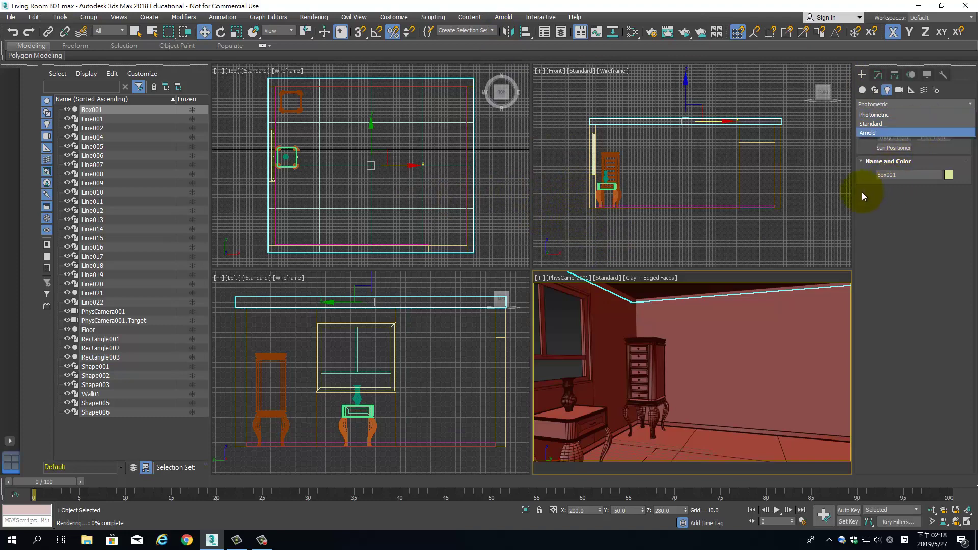
left_click(925, 230)
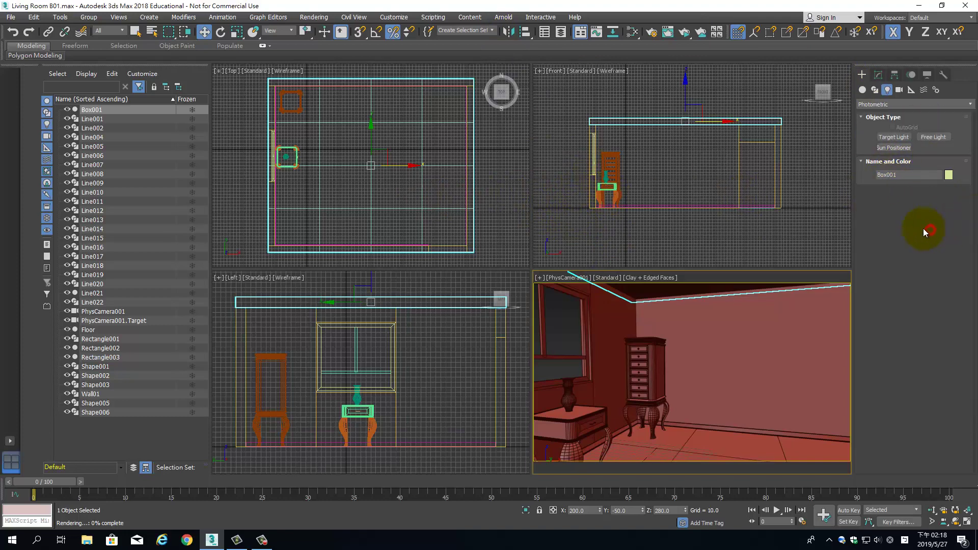
left_click(898, 147)
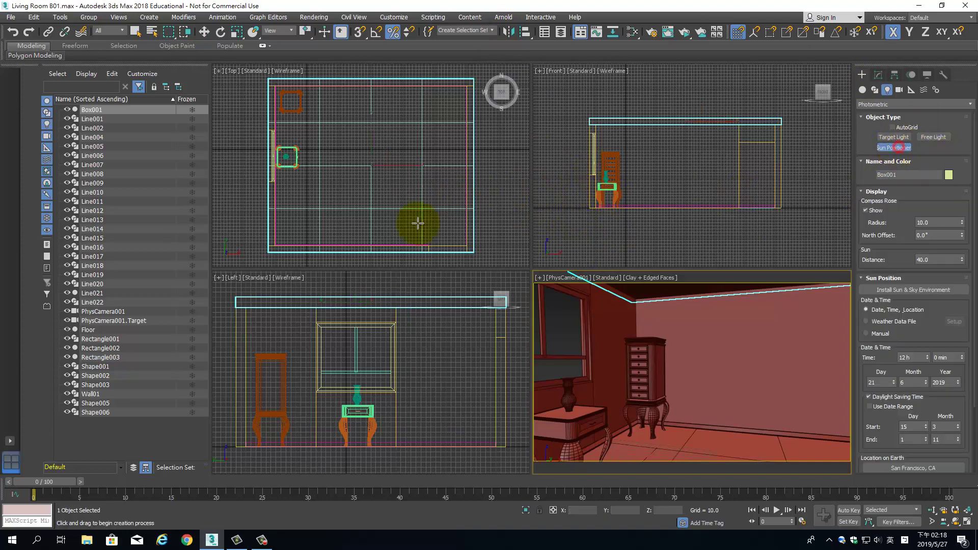
mouse_move(231, 165)
left_mouse_down()
mouse_move(244, 181)
mouse_move(209, 227)
left_mouse_up()
left_click(211, 349)
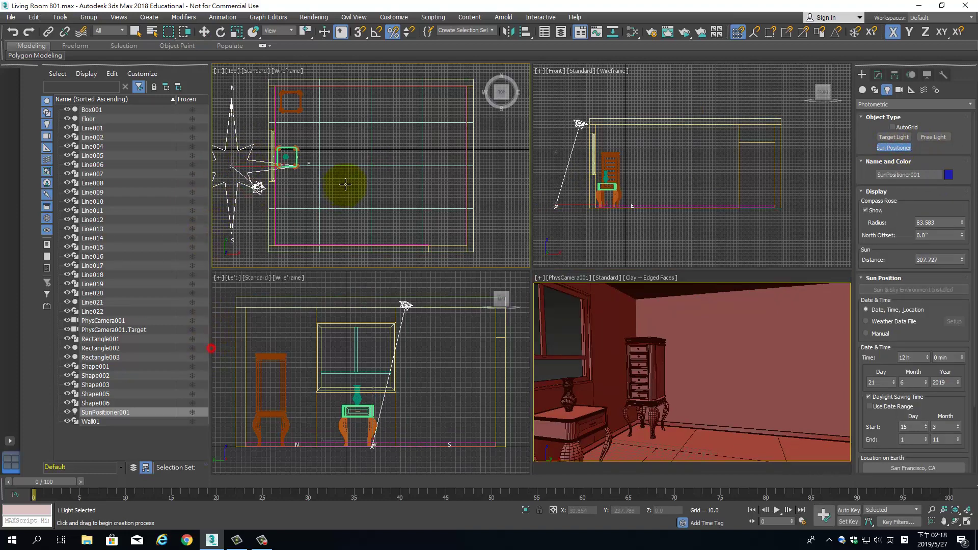
left_click(304, 19)
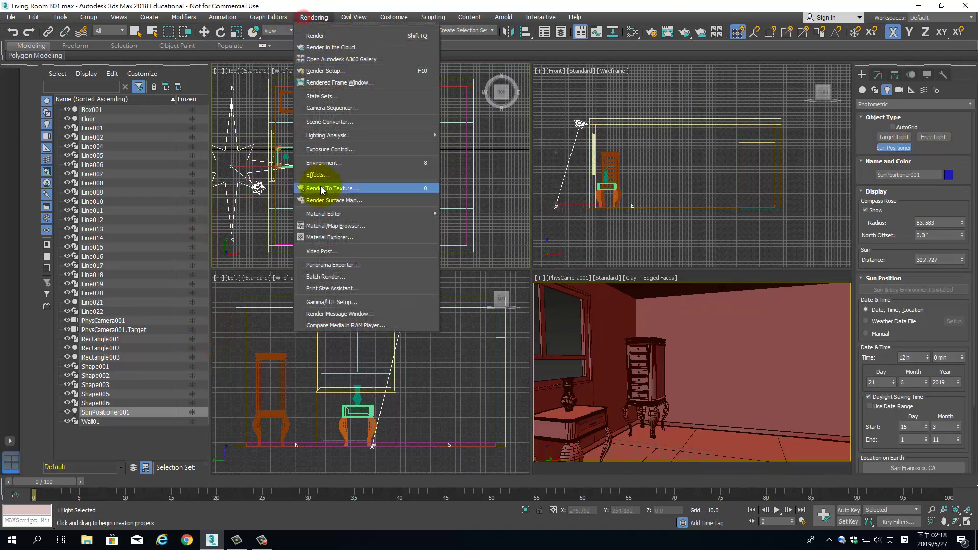
left_click(332, 163)
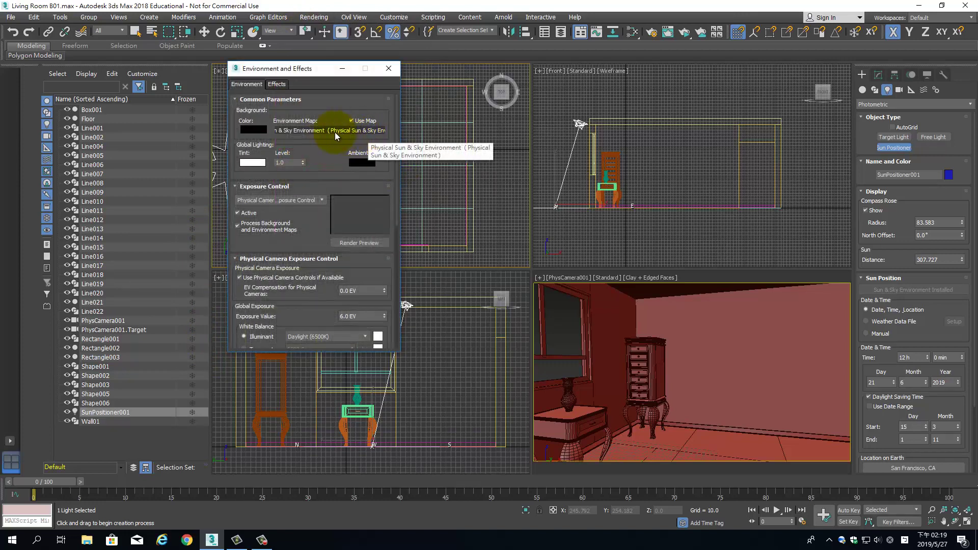
- Set the Sun Positioner time to 15 h and launch ActiveShade on the camera view
left_click(388, 69)
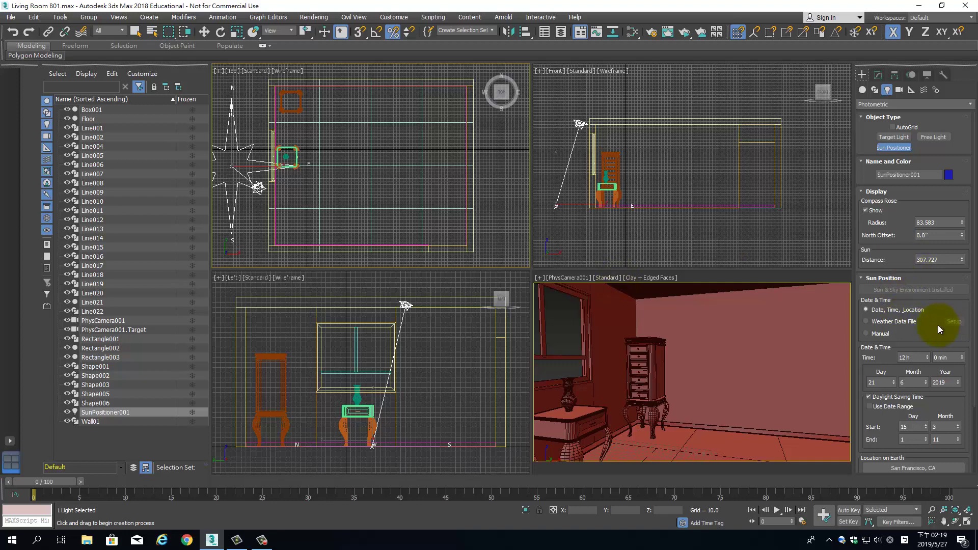
left_click(913, 357)
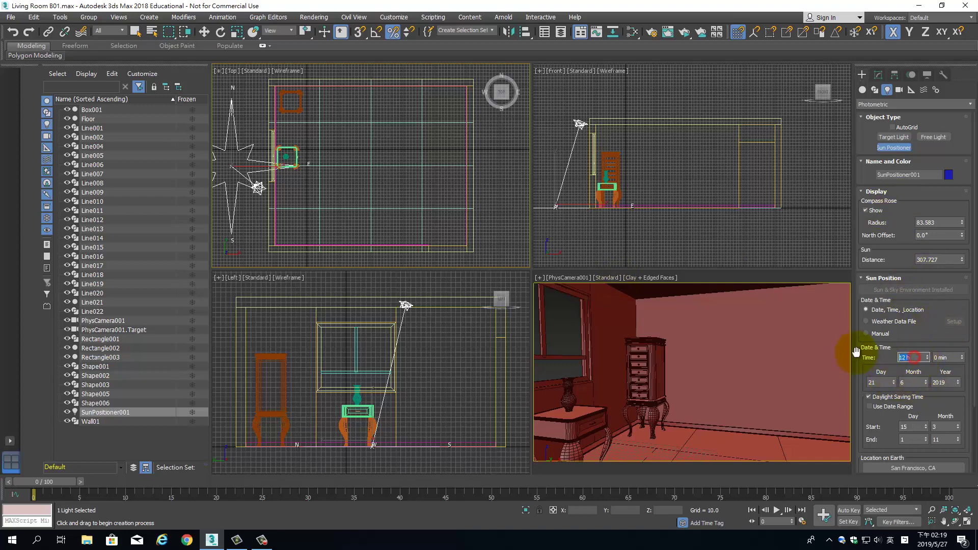
key("Return")
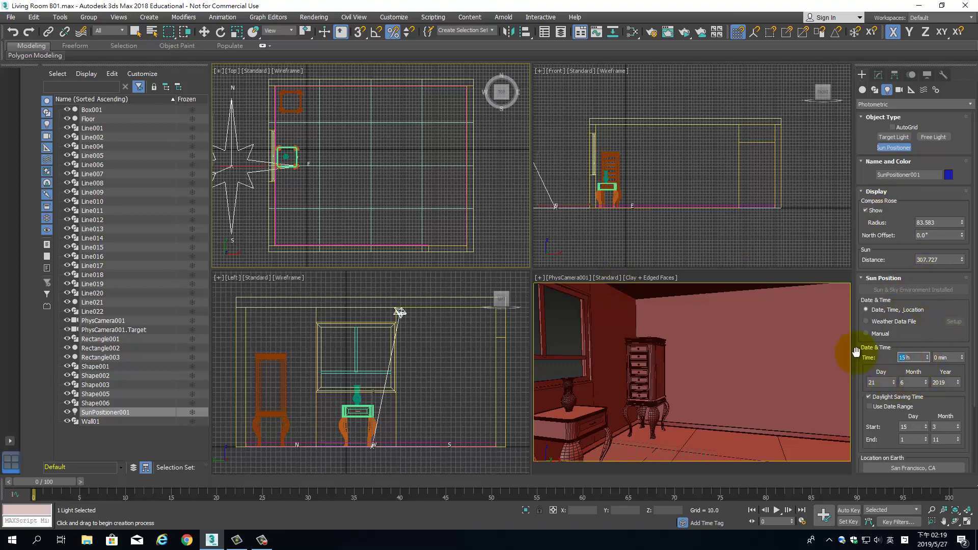
left_click(759, 380)
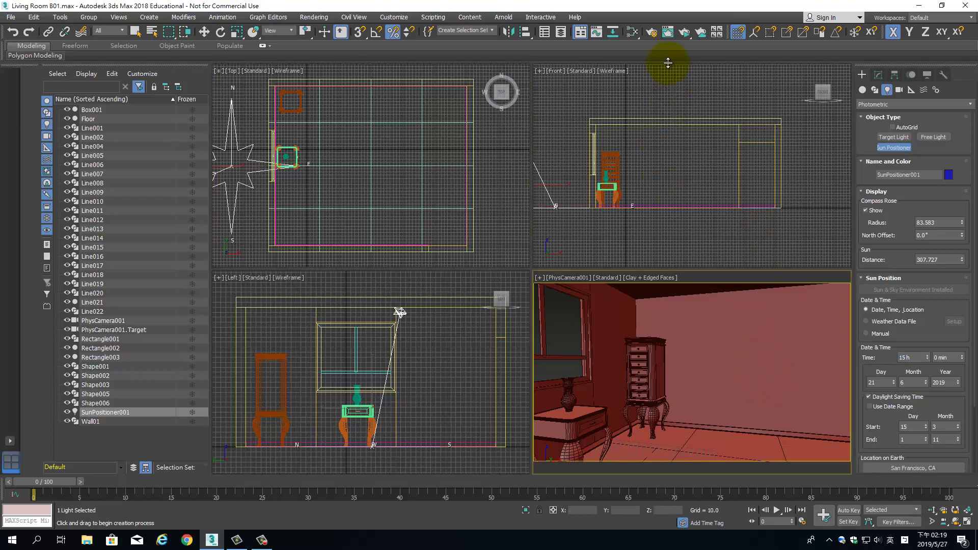
left_click(686, 34)
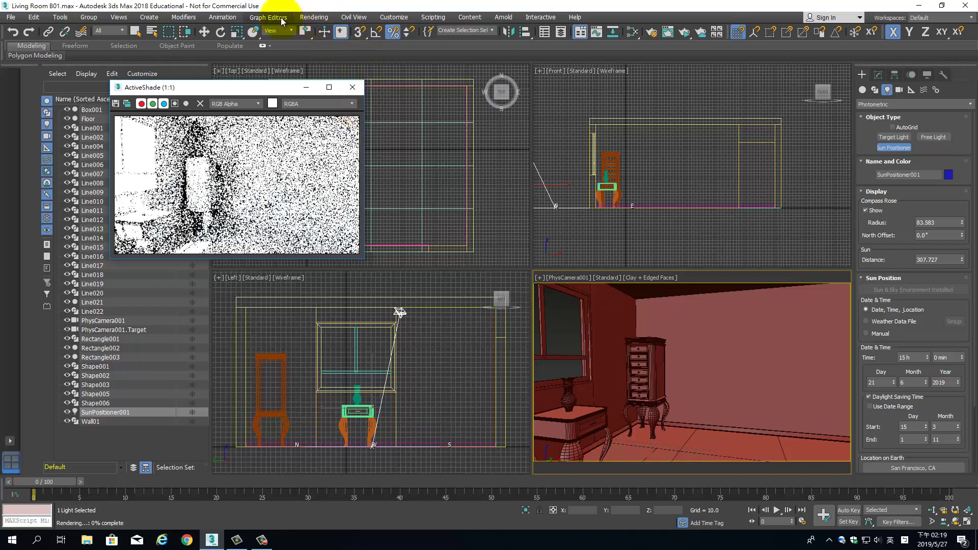
left_click(313, 17)
left_click(315, 18)
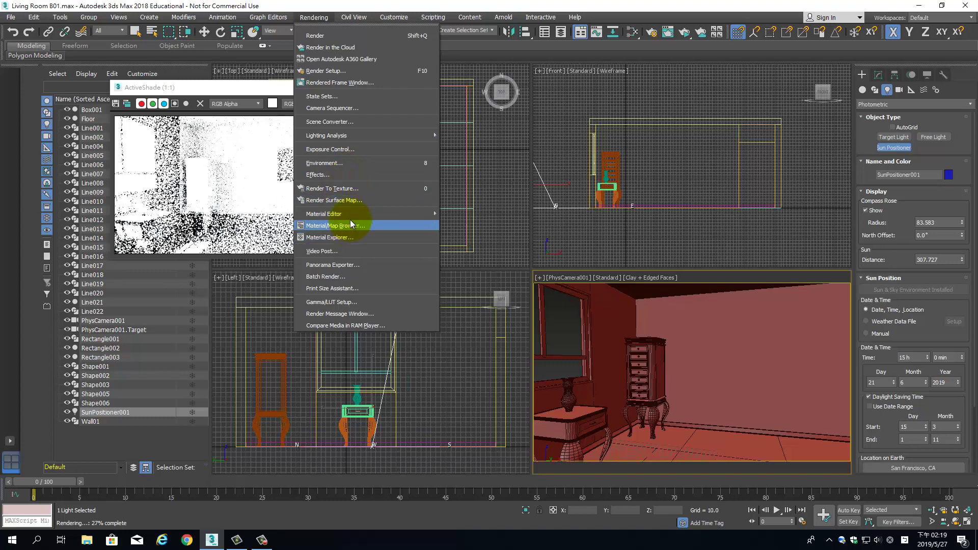
- Set Physical Camera Exposure Control EV Compensation to -6 in Environment and Effects
left_click(347, 149)
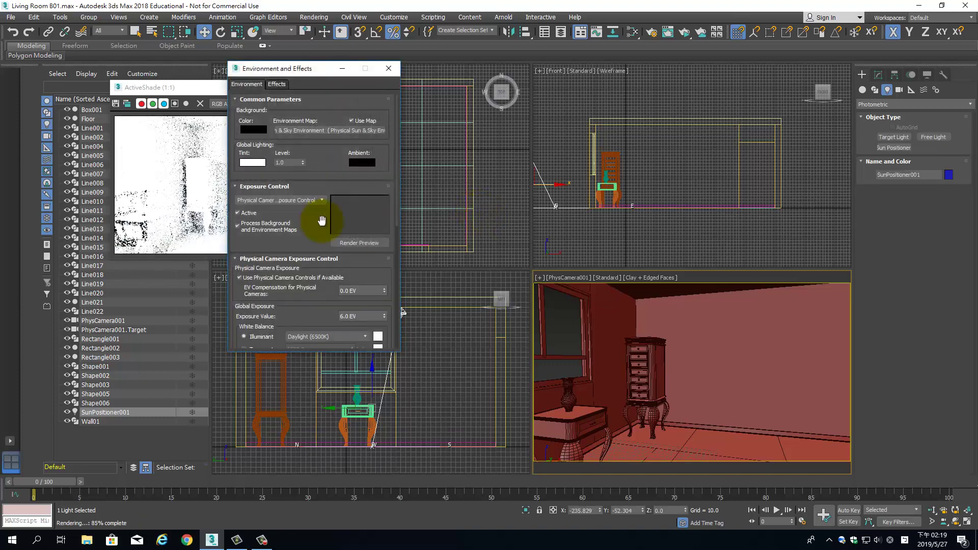
left_click_drag(315, 65, 515, 67)
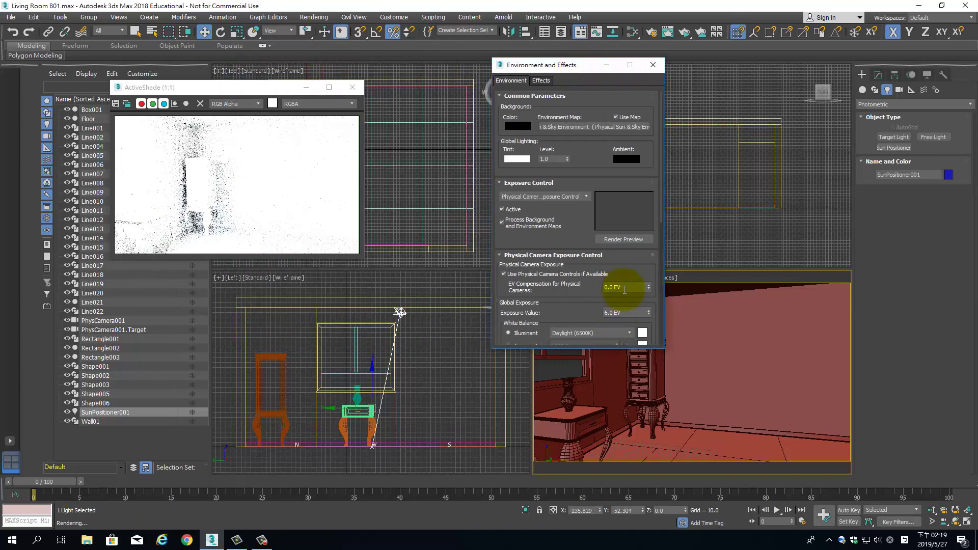
left_click(633, 287)
type("-6")
key("Return")
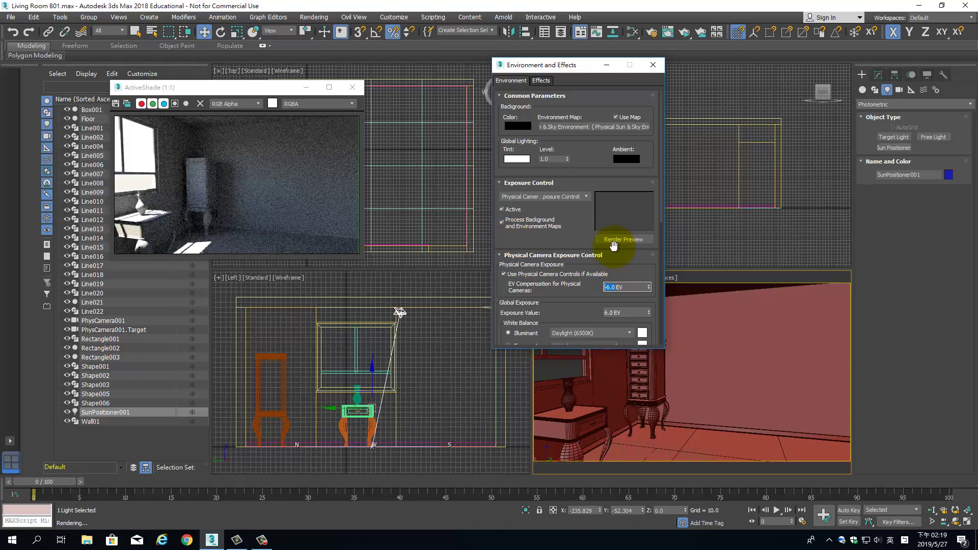
left_click(632, 32)
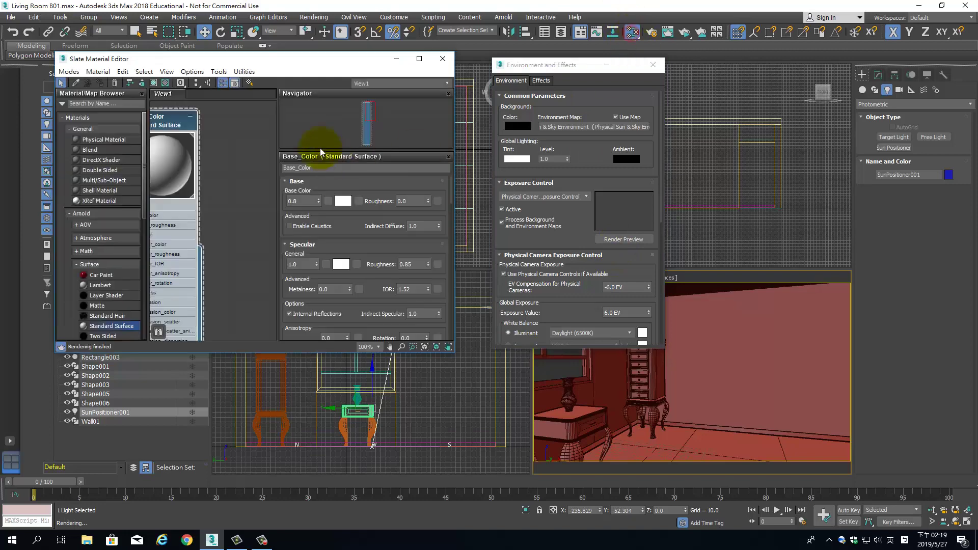
- Bring the Physical Sun & Sky environment map into the Slate Material Editor as a node
left_click_drag(305, 68, 792, 173)
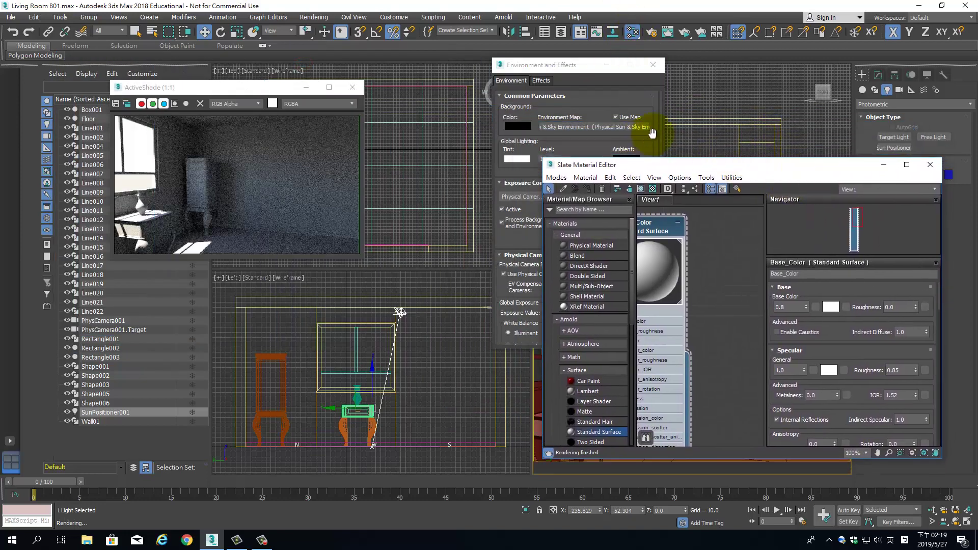
mouse_move(617, 126)
left_mouse_down()
mouse_move(639, 138)
mouse_move(724, 256)
left_mouse_up()
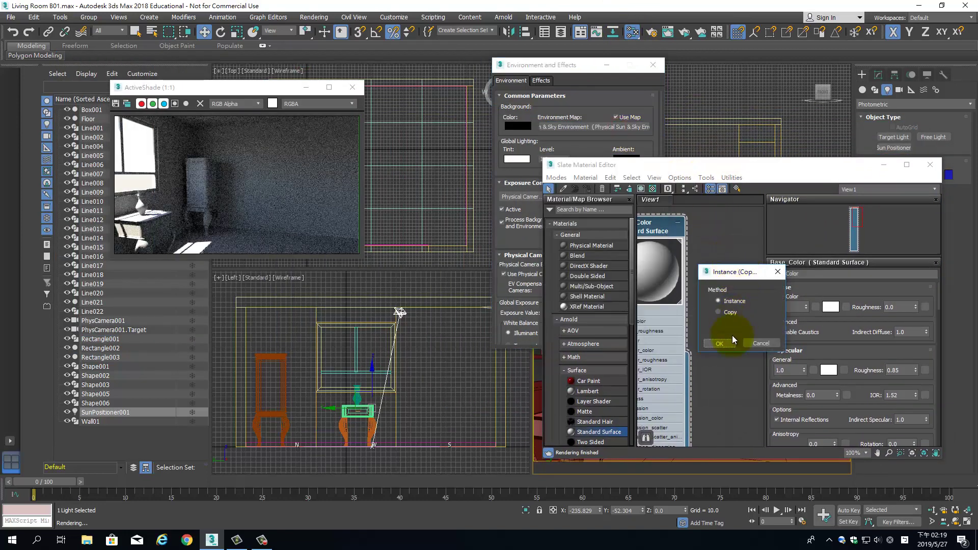
left_click(720, 344)
middle_click_drag(725, 266, 652, 278)
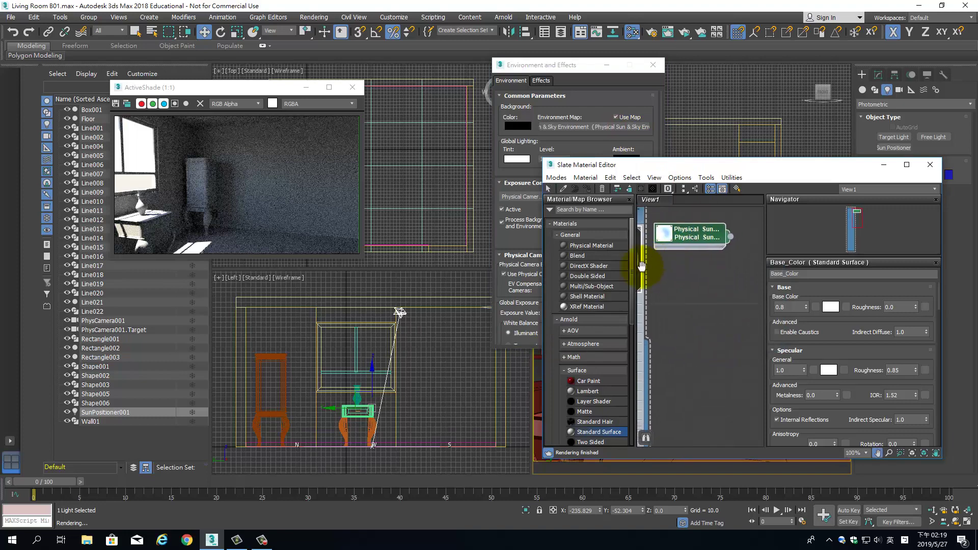
- Add an Arnold Color Correct map node, Map #0, and show its parameters
right_click(728, 264)
mouse_move(753, 283)
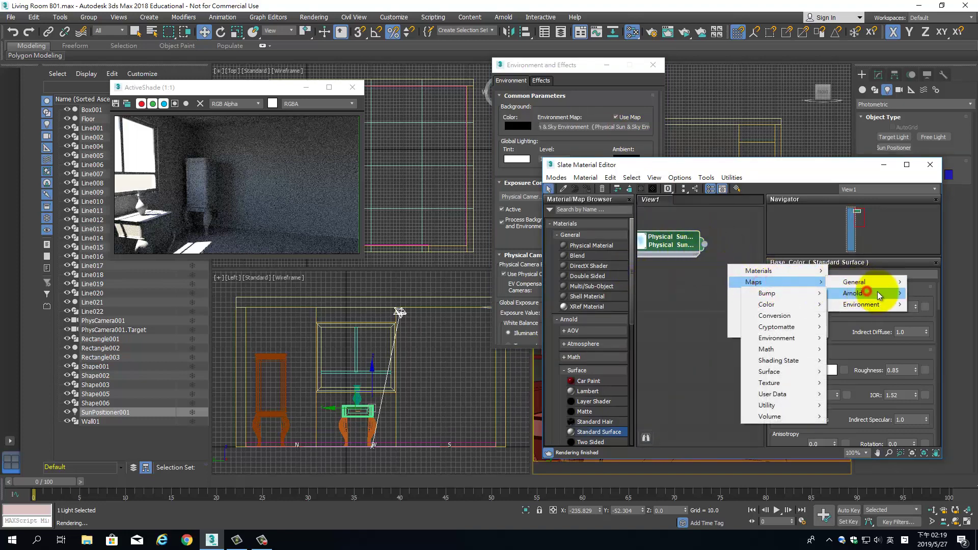
mouse_move(853, 293)
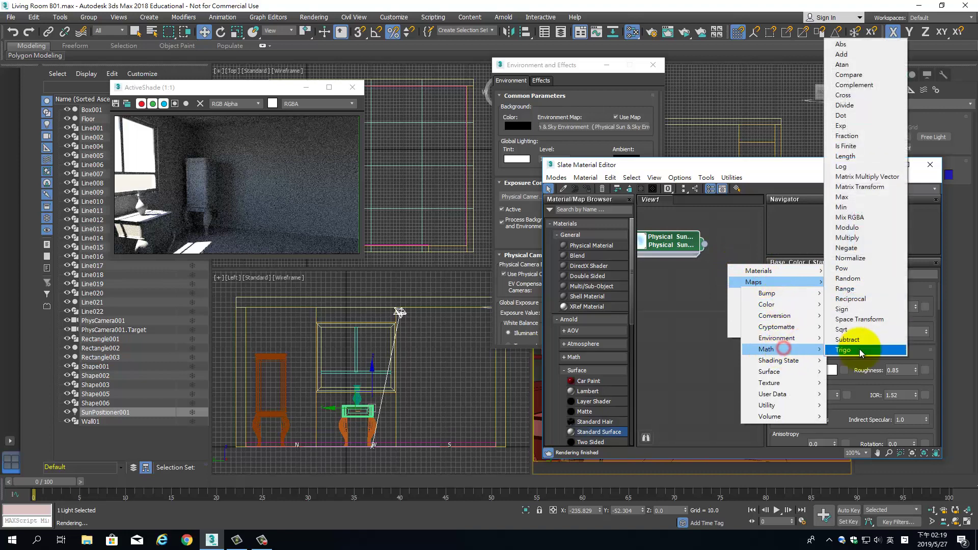
mouse_move(766, 304)
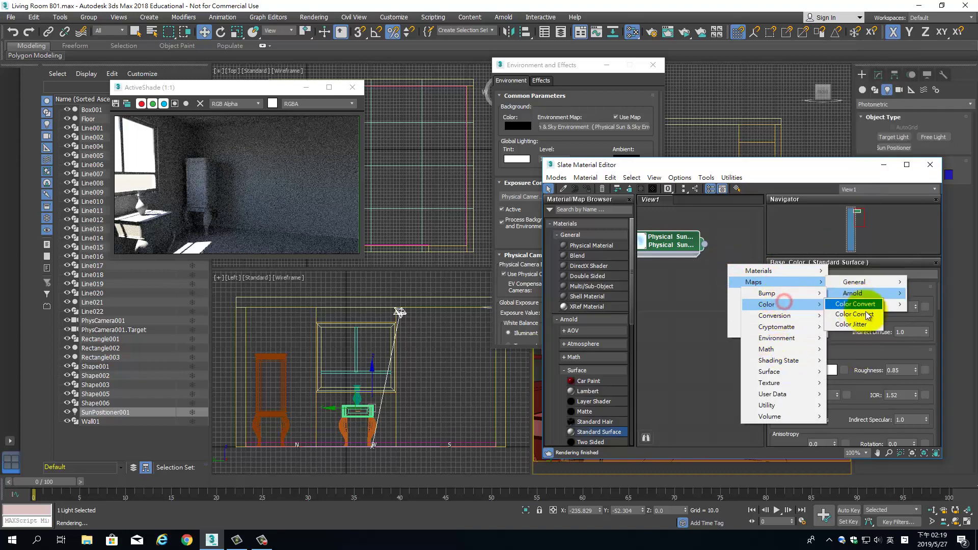
left_click(868, 315)
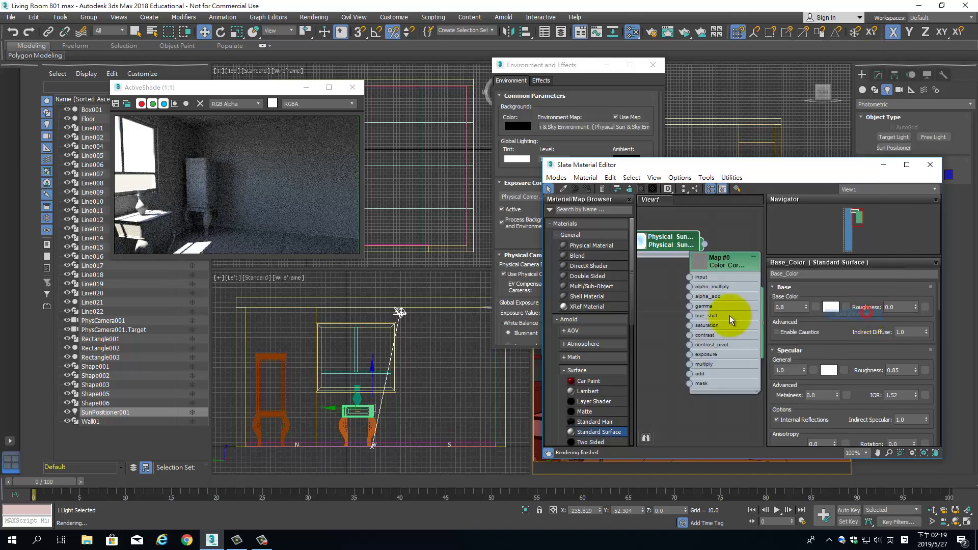
left_click_drag(722, 258, 742, 257)
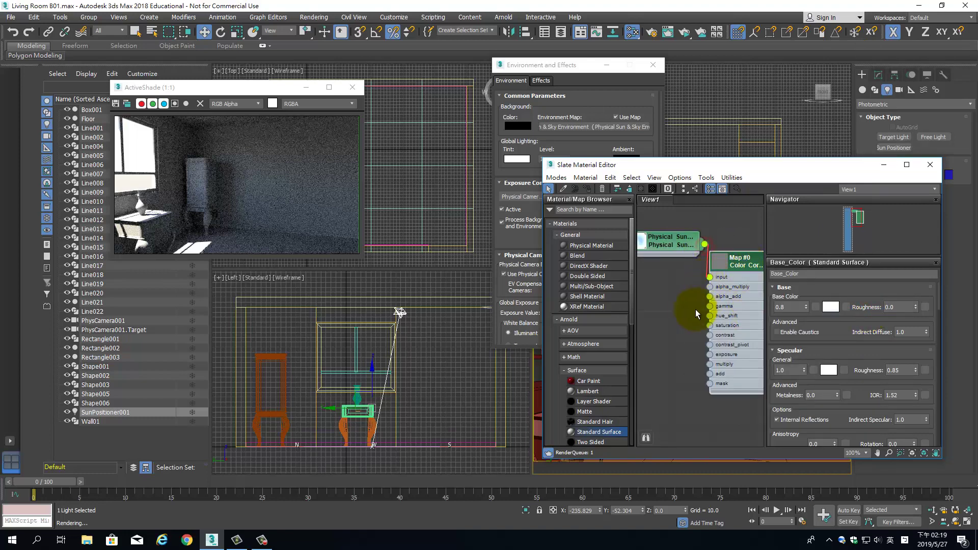
middle_click_drag(708, 277, 652, 298)
double_click(717, 256)
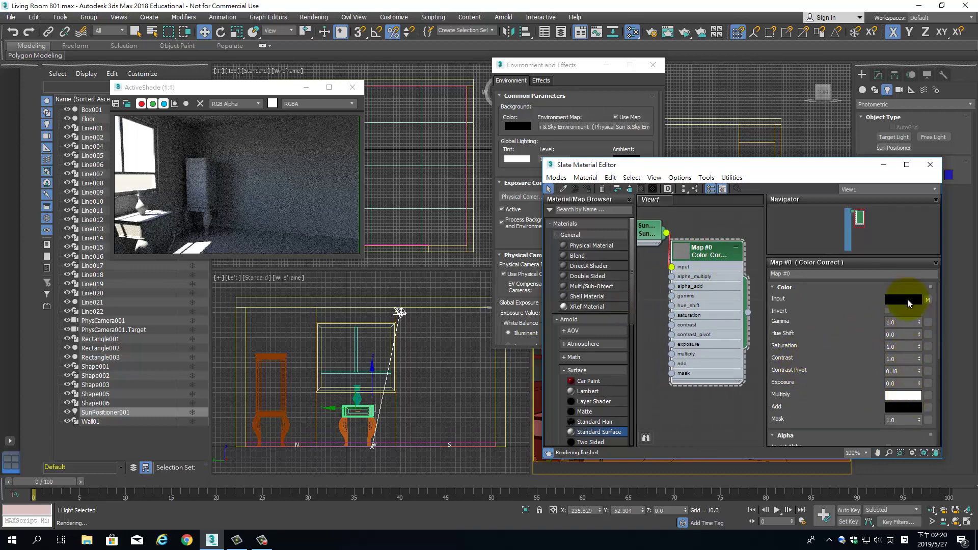
- Wire the Color Correct map into the Environment Map slot as an instance
right_click(906, 396)
left_click(879, 415)
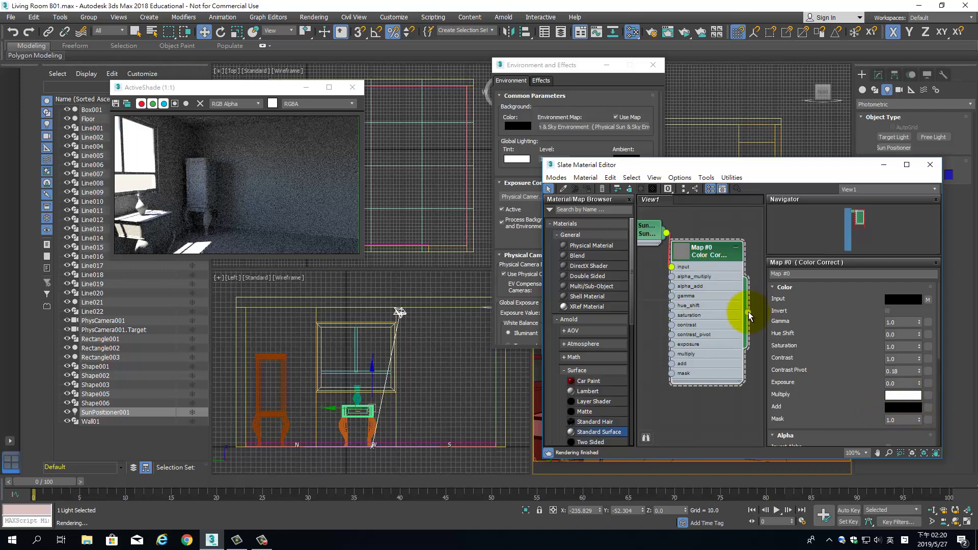
left_click_drag(748, 312, 634, 130)
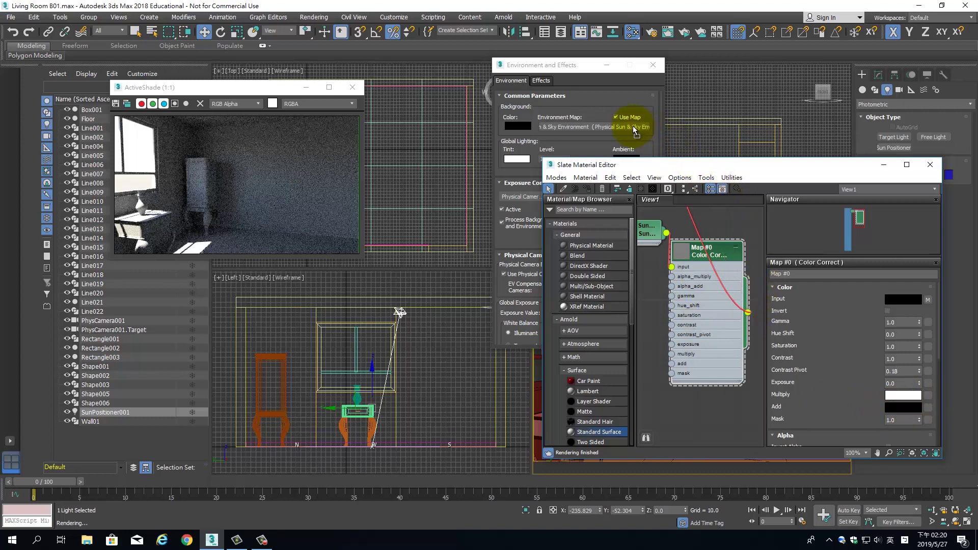
left_click(567, 239)
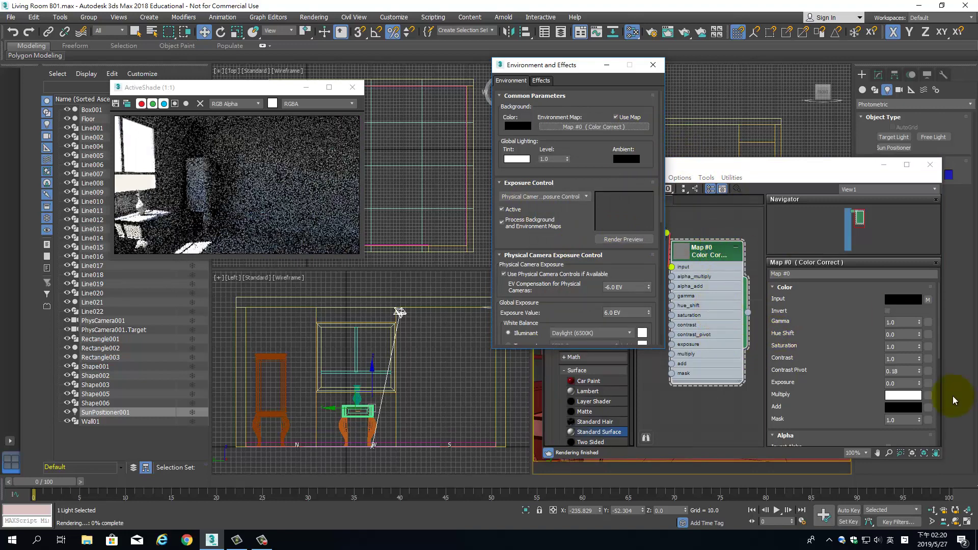
- Set the Color Correct map's Exposure to -5.0
left_click(905, 383)
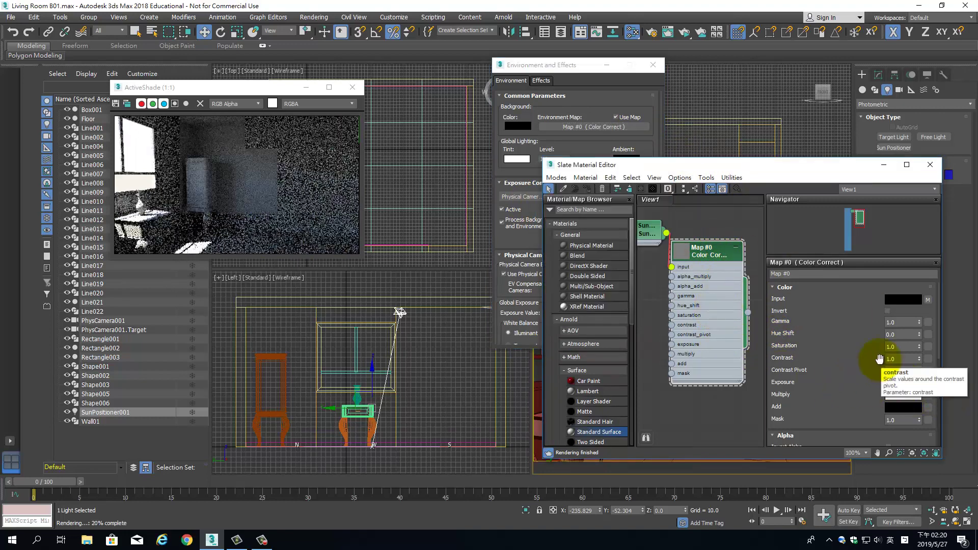
type("-5")
key("Return")
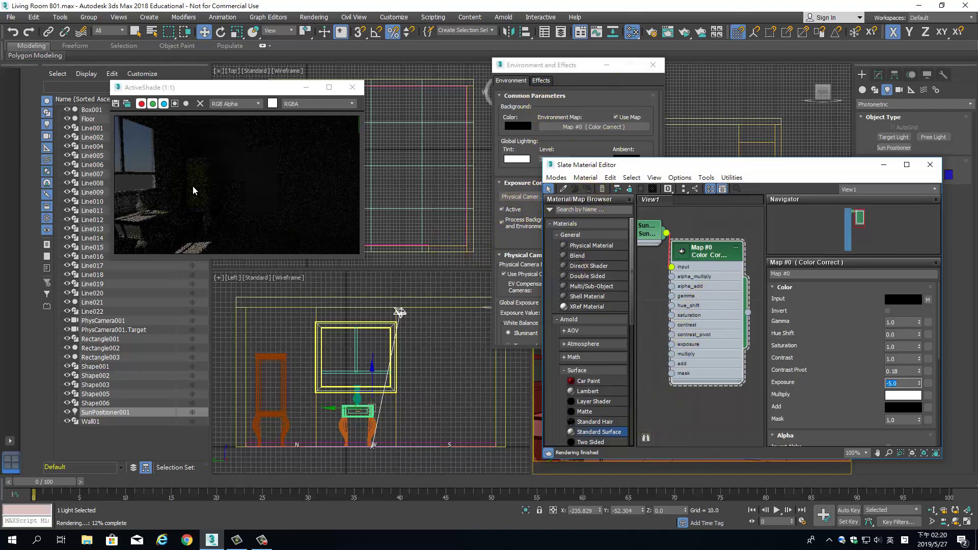
left_click(591, 85)
- Raise the camera EV compensation from -6.0 to about -1 EV and delete all material-view nodes
left_click_drag(582, 68, 564, 65)
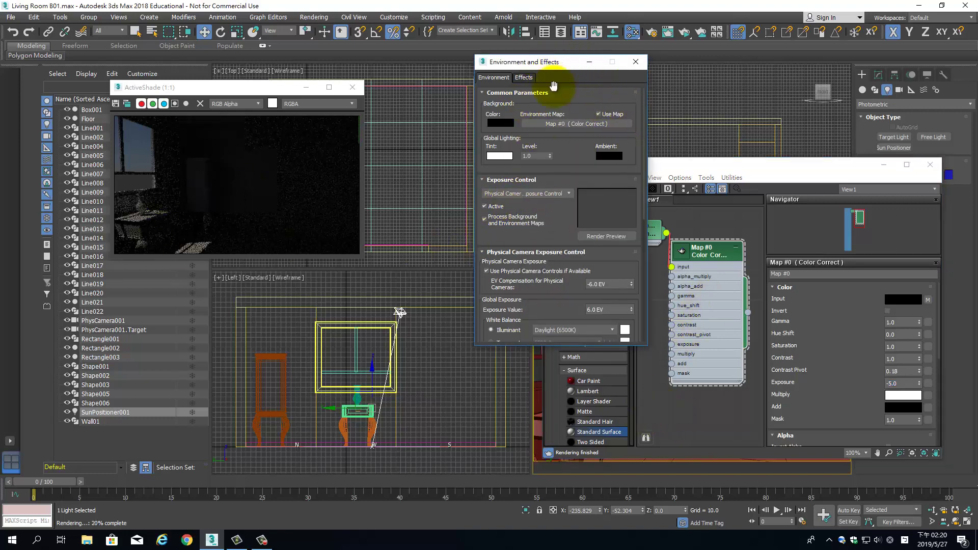
left_click(607, 288)
left_click_drag(630, 284, 623, 201)
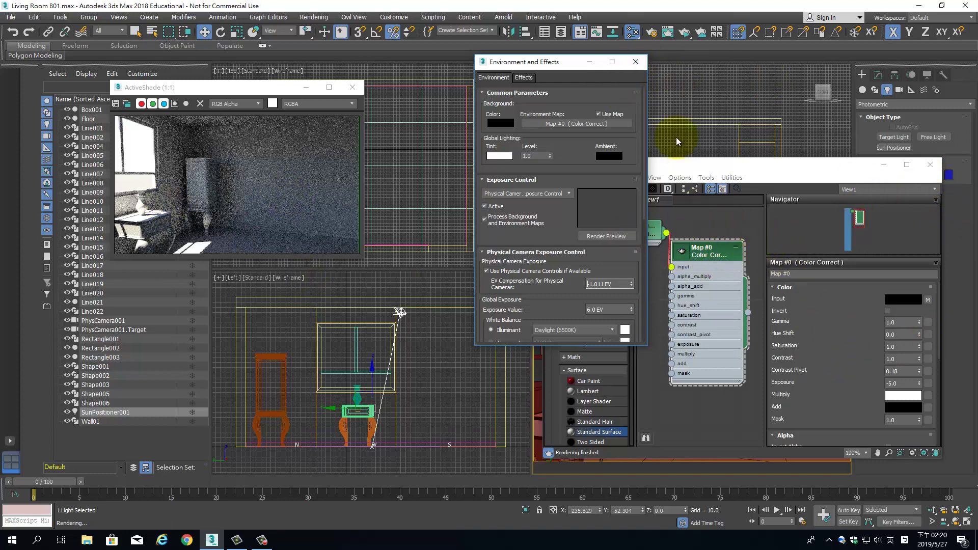
mouse_move(726, 216)
left_mouse_down()
mouse_move(629, 322)
mouse_move(659, 325)
left_mouse_up()
key("Delete")
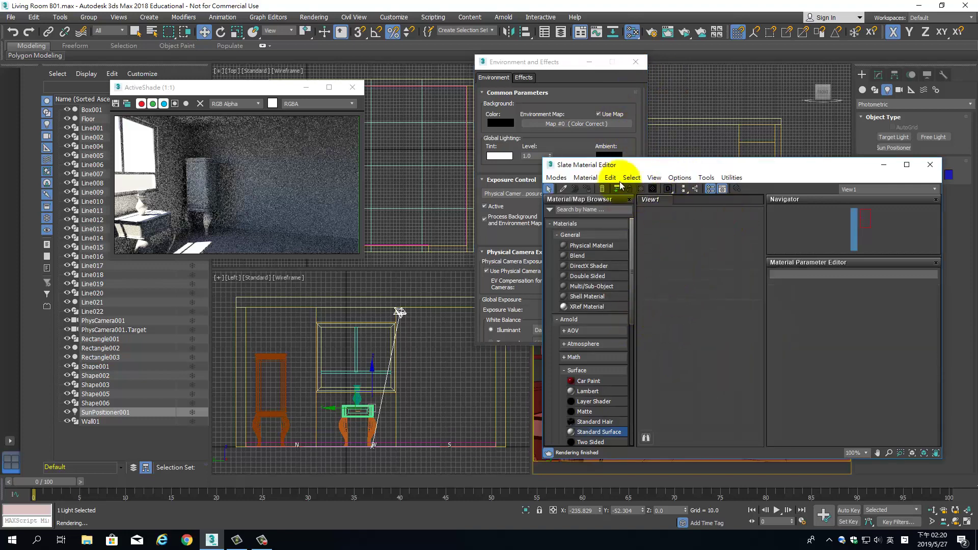
- Close the environment settings and delete SunPositioner001 from the scene
left_click(637, 63)
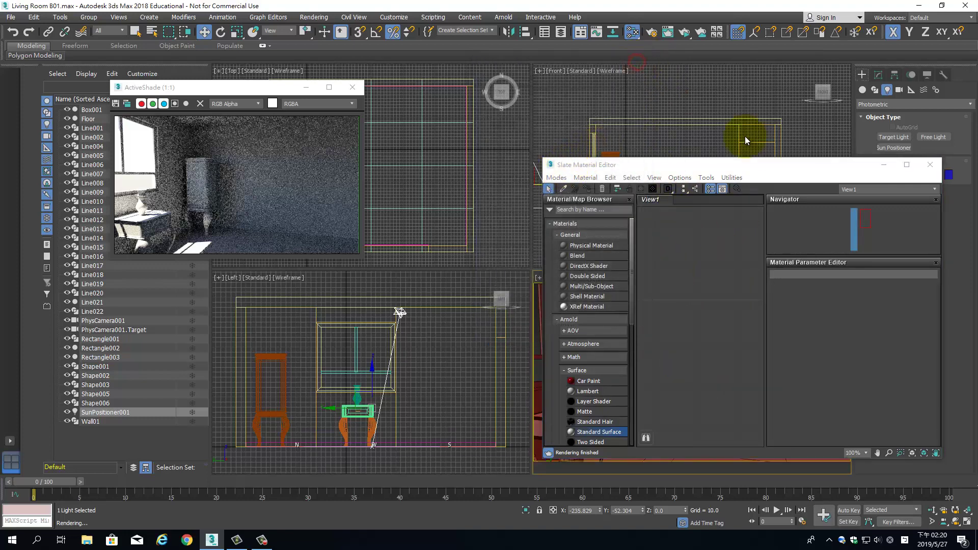
left_click_drag(763, 168, 678, 318)
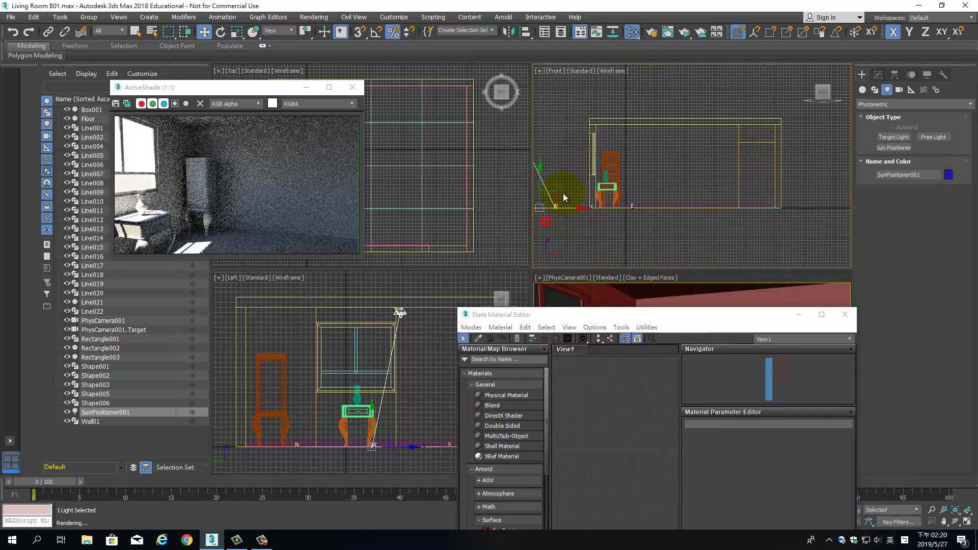
left_click(564, 197)
key("Delete")
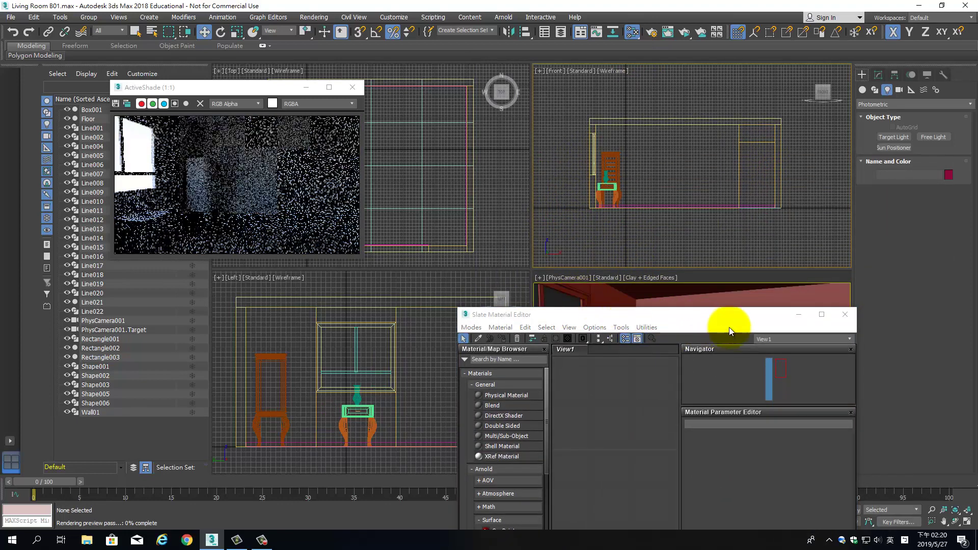
mouse_move(716, 316)
left_mouse_down()
mouse_move(685, 245)
mouse_move(429, 150)
left_mouse_up()
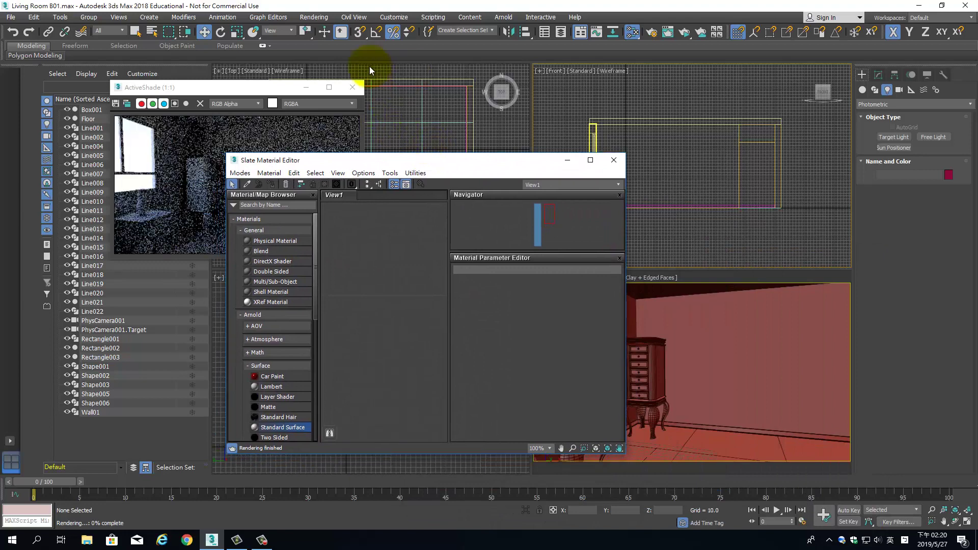
- Reopen the Environment and Effects settings from the Rendering menu
left_click(310, 17)
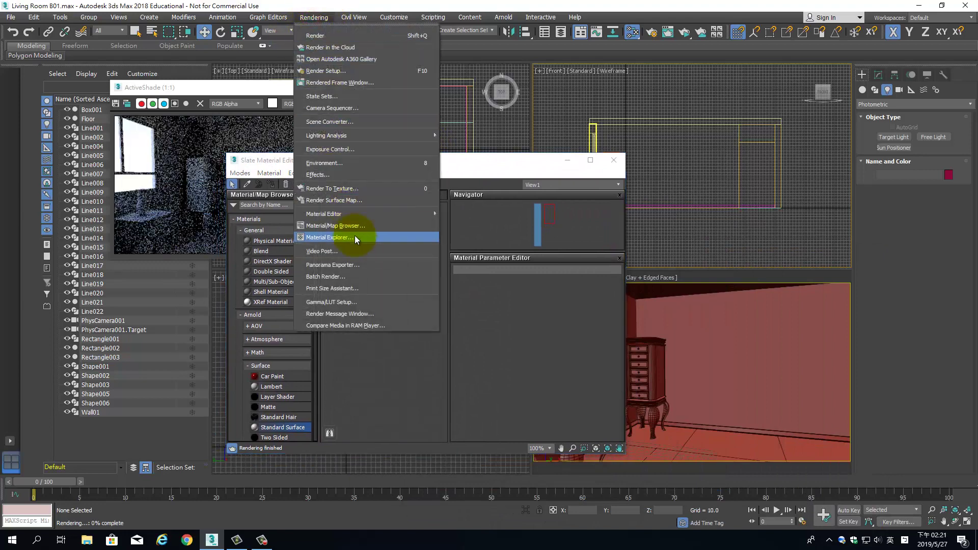
left_click(365, 331)
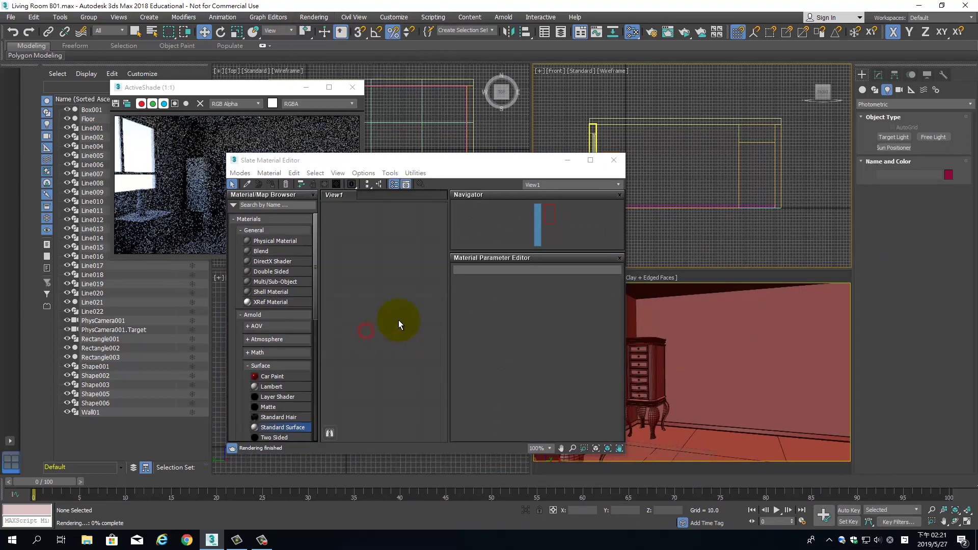
left_click(313, 19)
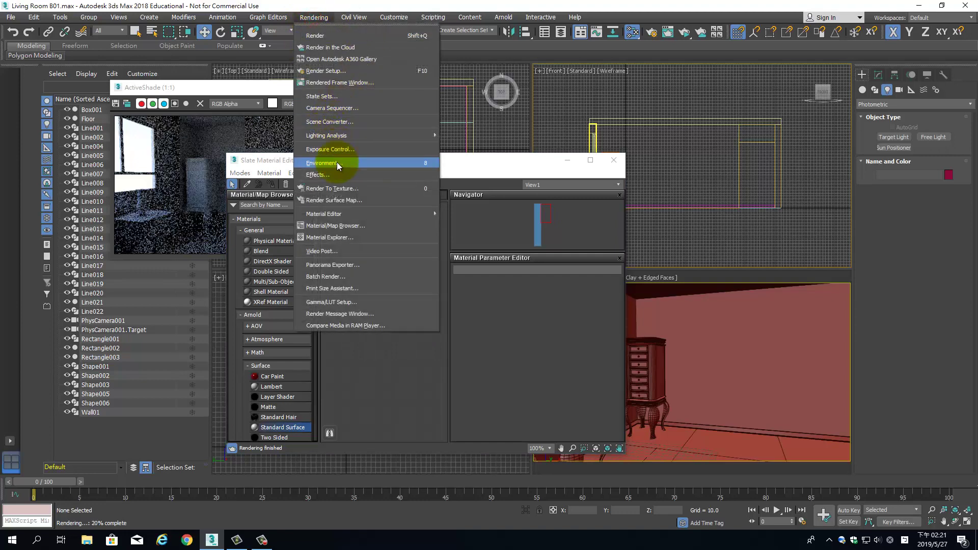
left_click(357, 164)
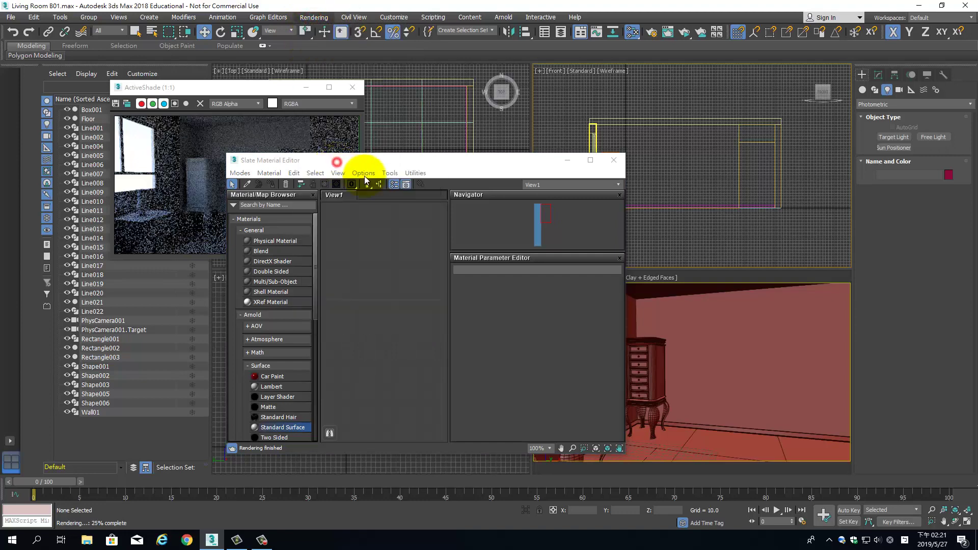
- Arrange the environment settings over the render window and bring back the empty Slate Material Editor
left_click(459, 171)
left_click(567, 161)
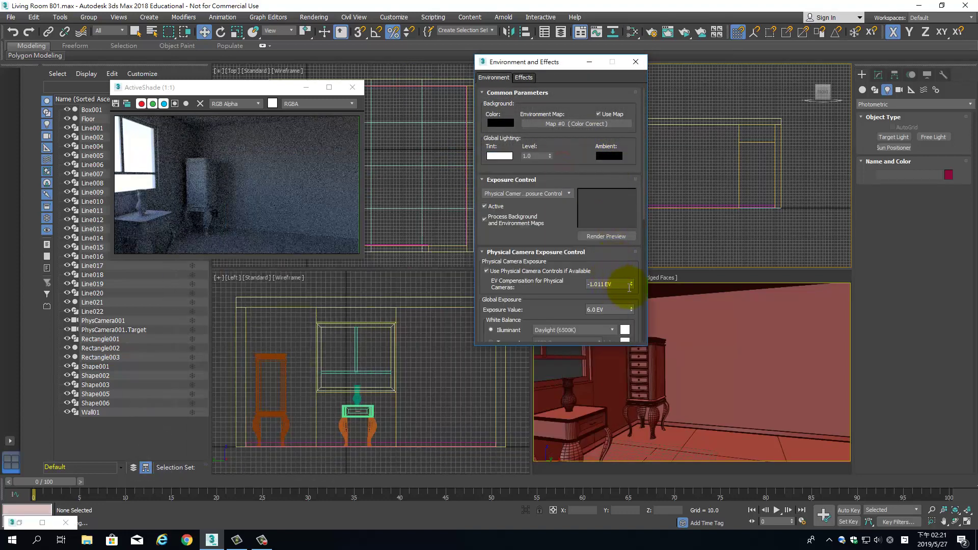
left_click(620, 284)
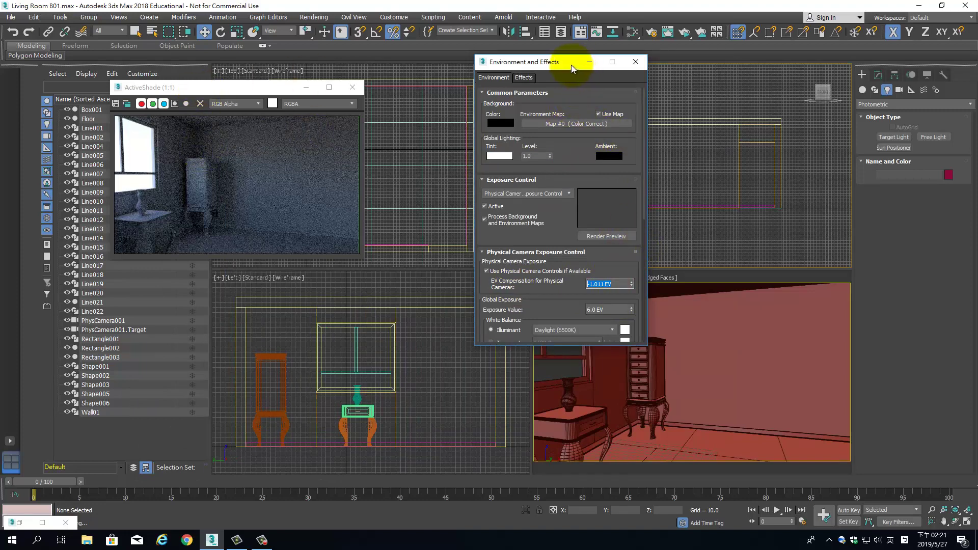
left_click_drag(571, 65, 268, 141)
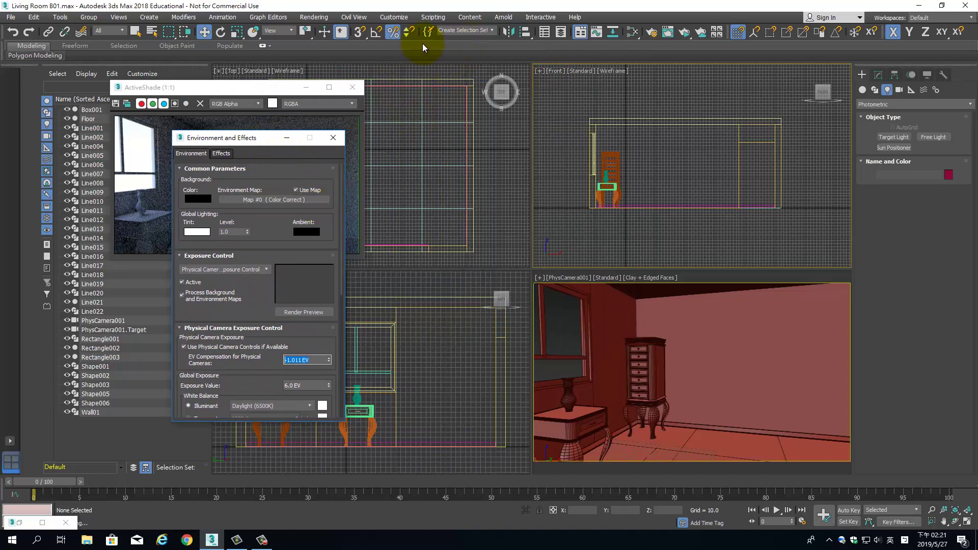
left_click(633, 31)
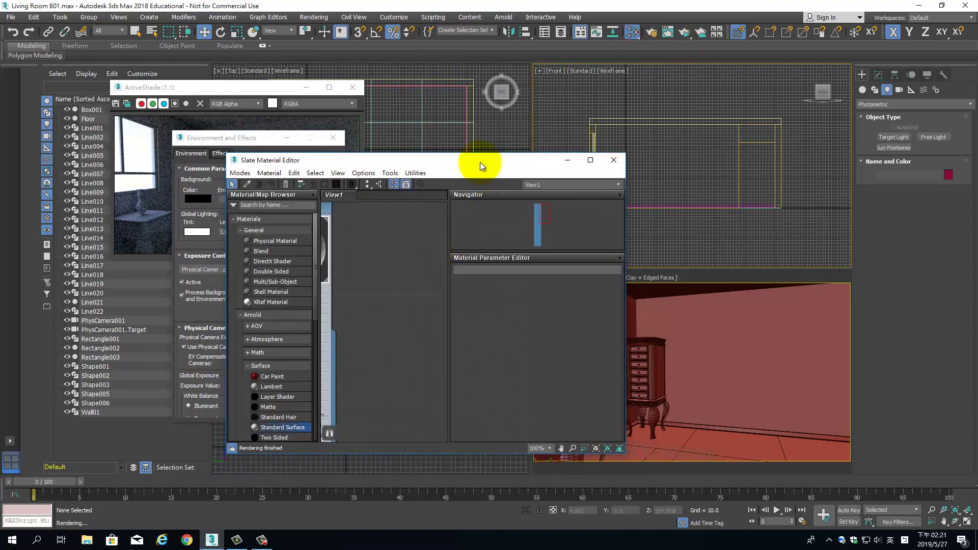
- Bring the Base_Color material node into view and show its parameters
left_click_drag(519, 159, 693, 139)
left_click_drag(456, 411, 540, 214)
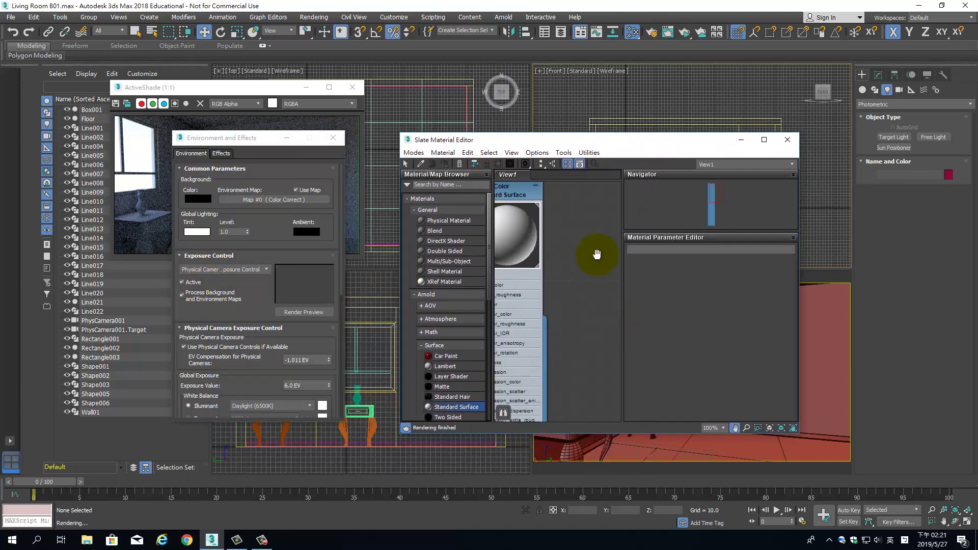
double_click(579, 218)
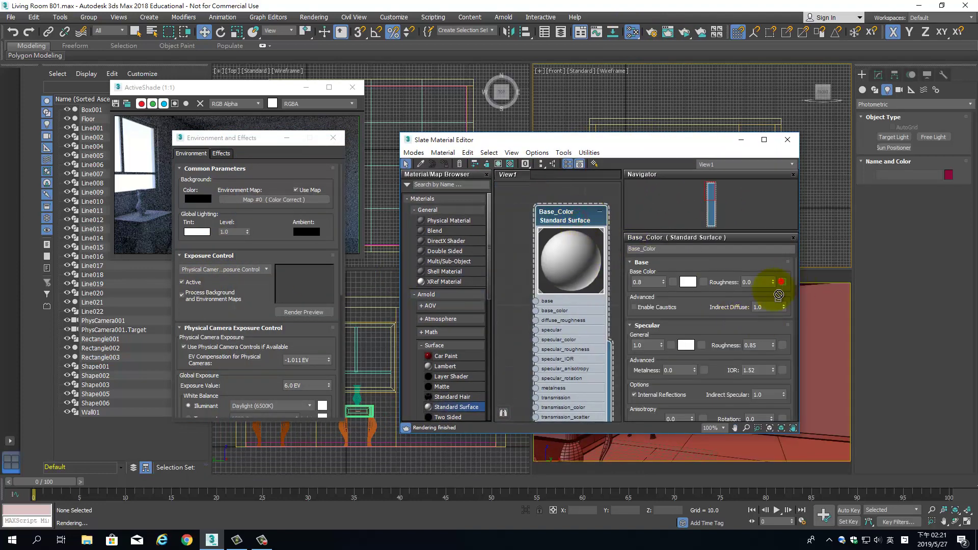
- Clear the environment map to None, close the material editor, and move the render preview aside
right_click(284, 200)
left_click(272, 211)
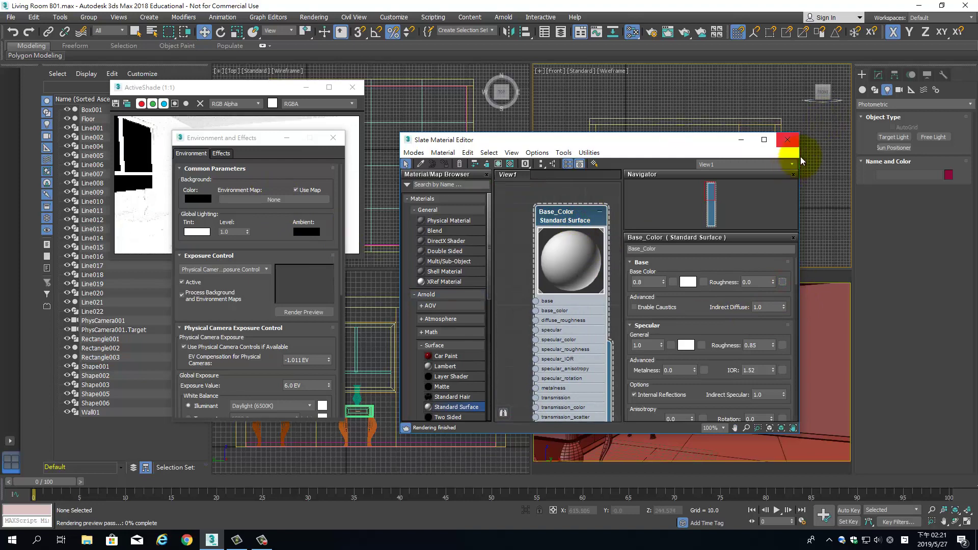
left_click(787, 140)
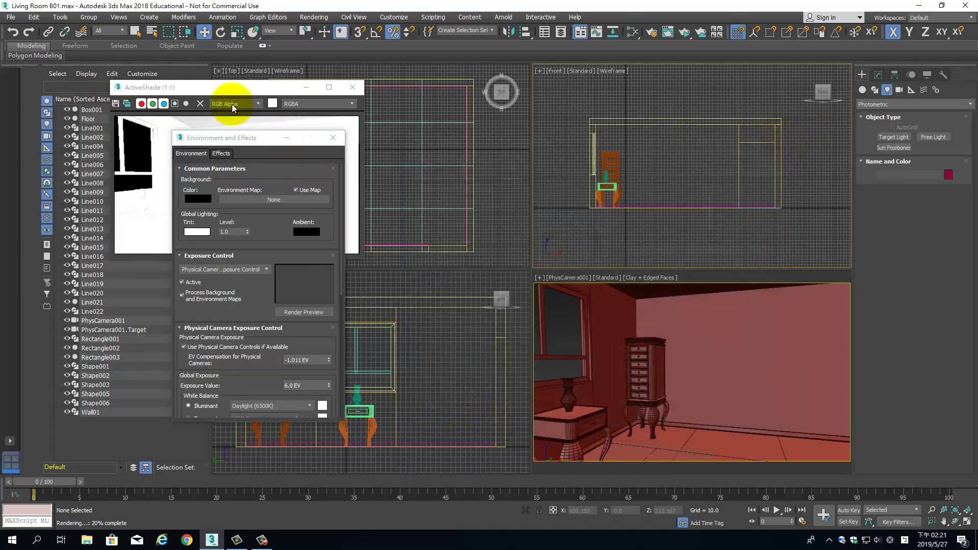
left_click_drag(250, 139, 99, 109)
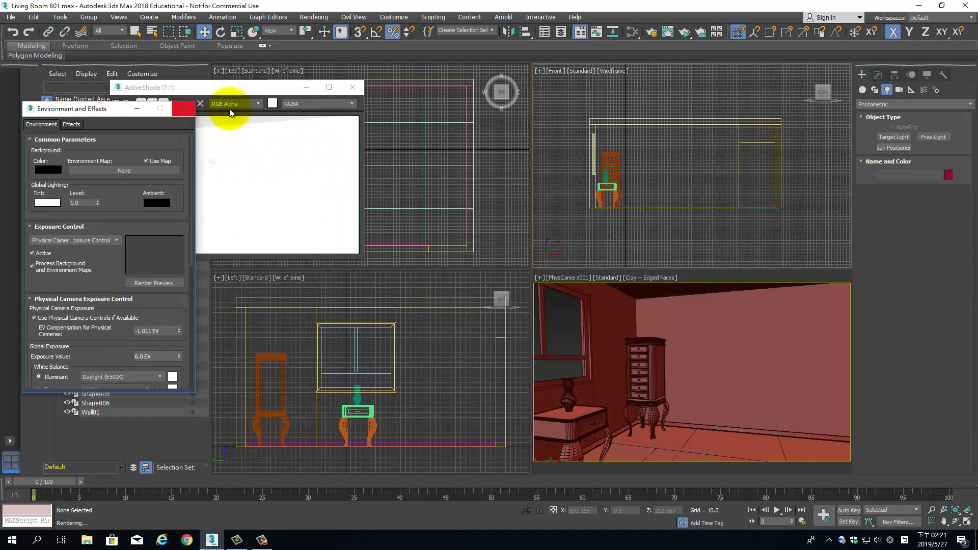
left_click_drag(240, 88, 277, 35)
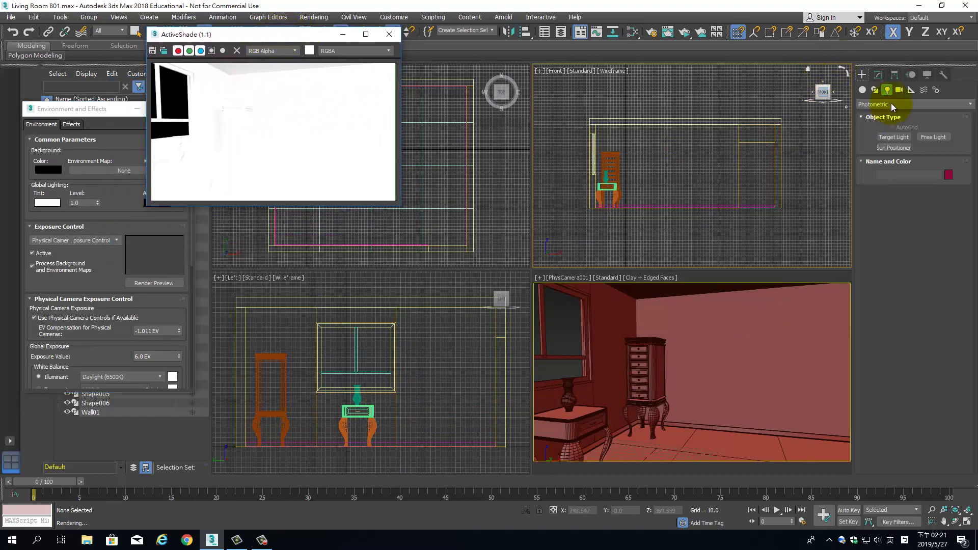
- Choose Arnold Light from the Arnold light category, keeping the 24 × 48 Quad shape
left_click(909, 107)
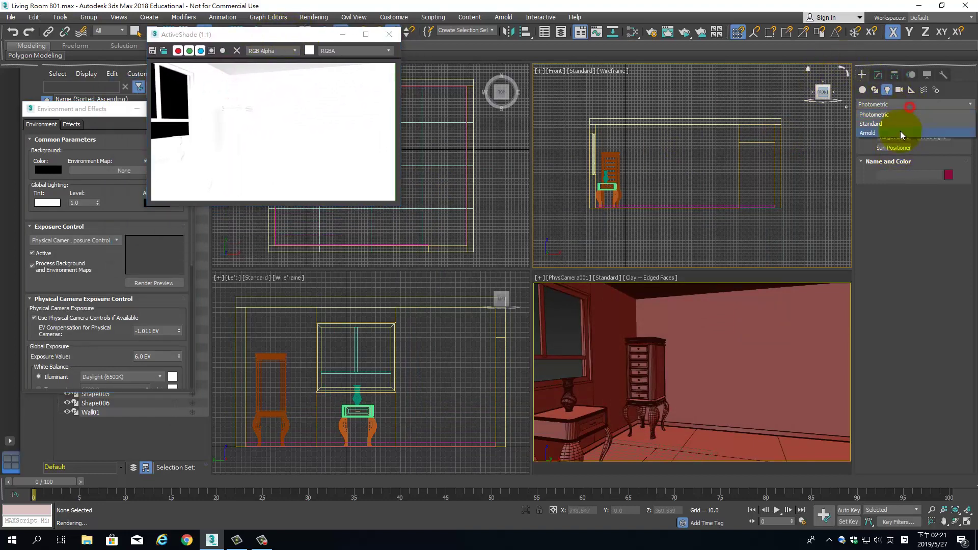
left_click(896, 133)
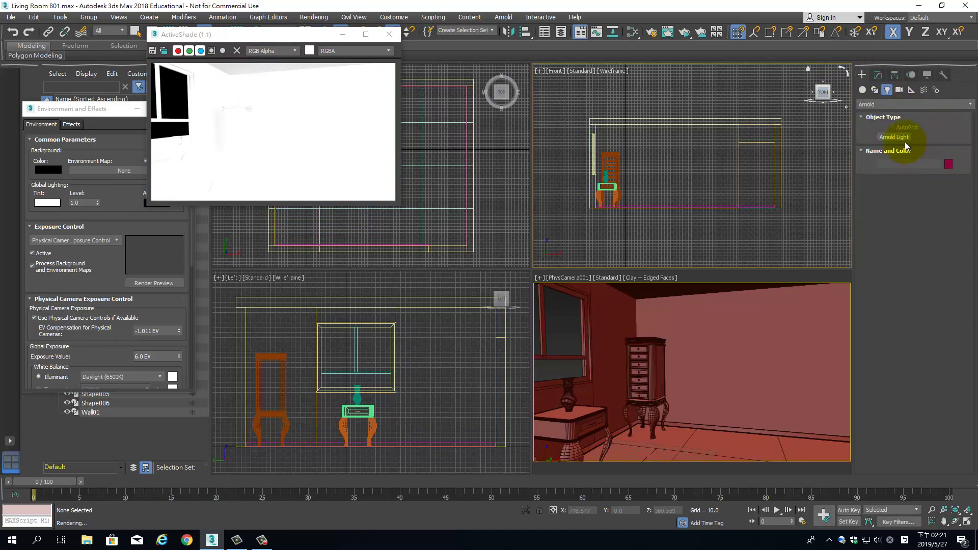
left_click(904, 139)
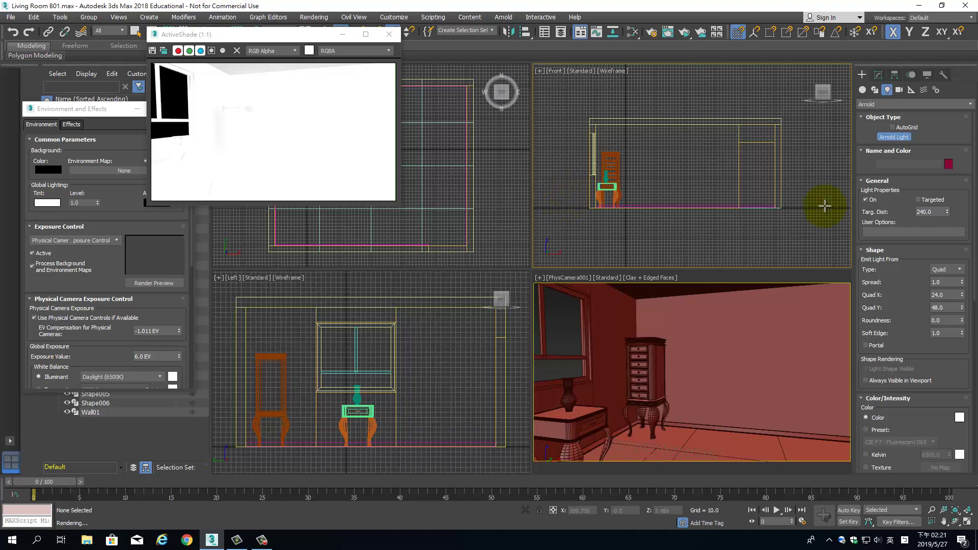
left_click(960, 270)
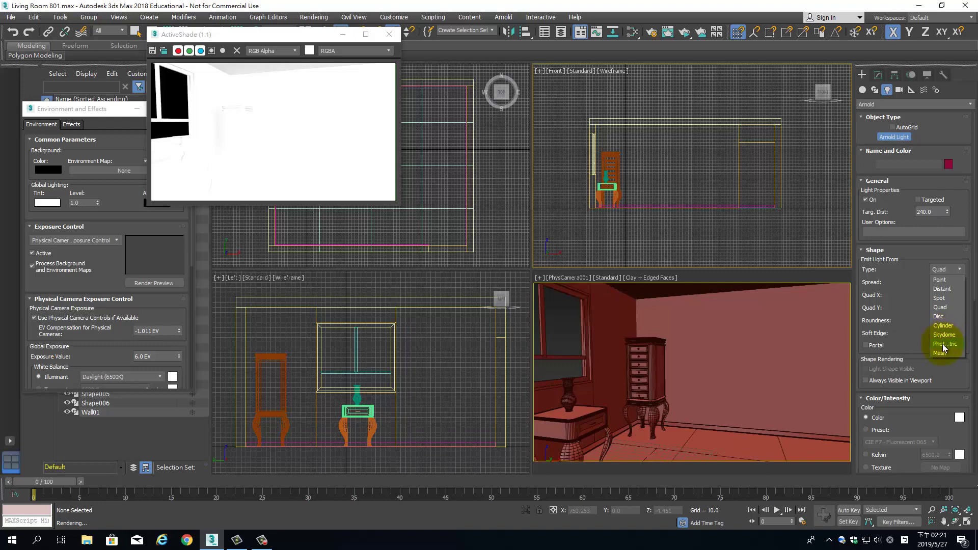
left_click(945, 270)
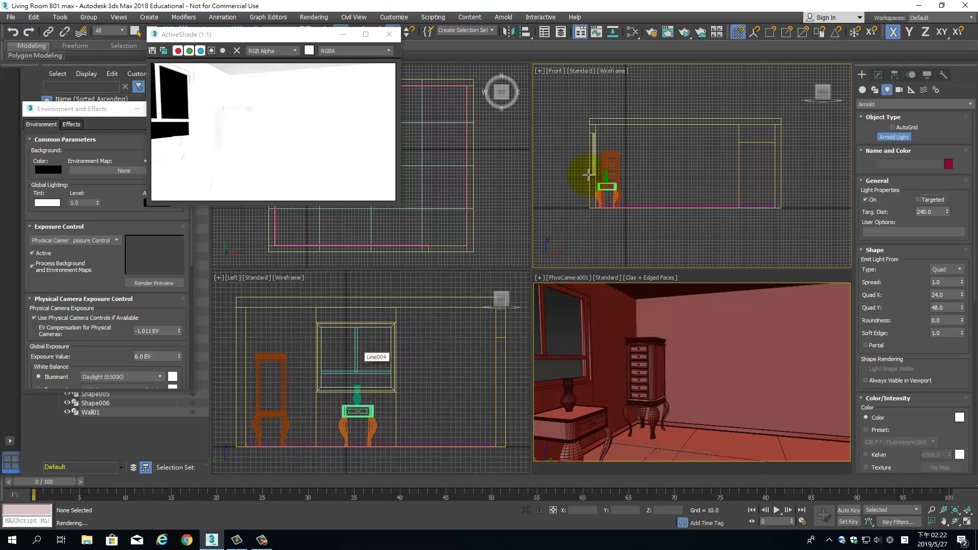
- Create a targeted Arnold light high in the Front view, aimed down at the window
middle_click_drag(590, 170, 709, 158)
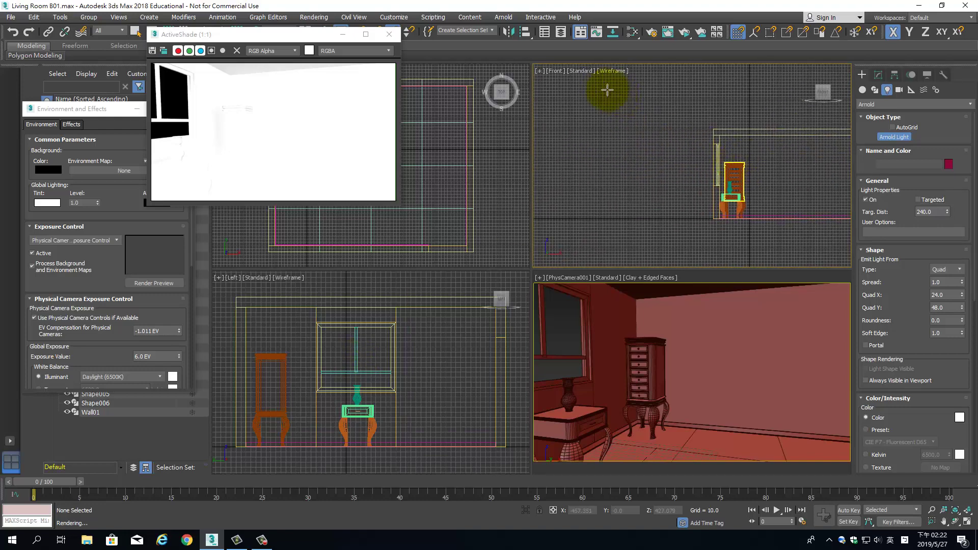
left_click_drag(603, 89, 717, 163)
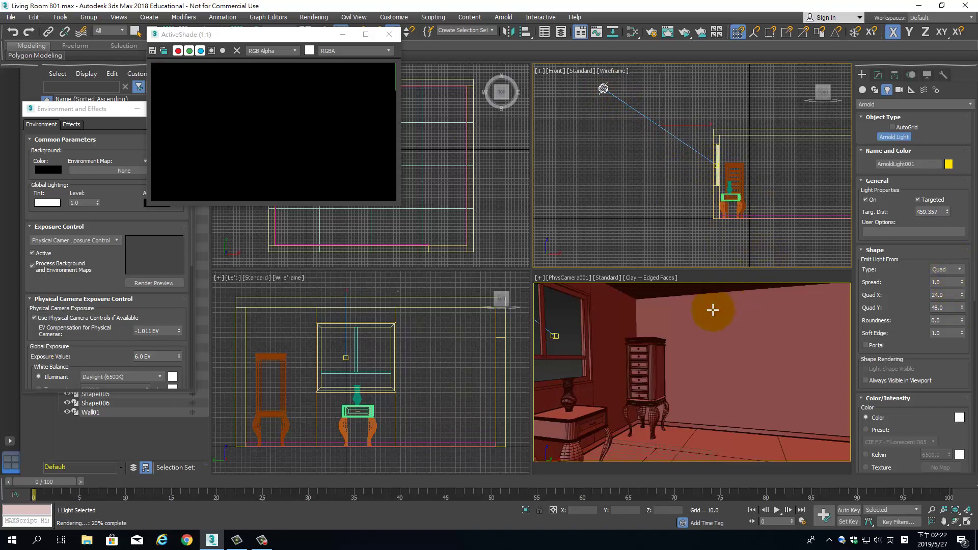
right_click(345, 359)
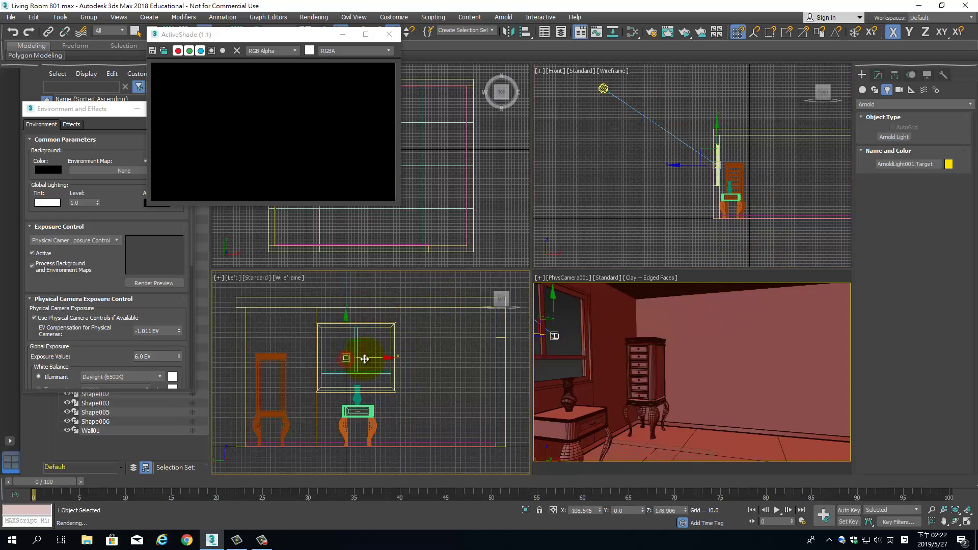
- Move ArnoldLight001 sideways and up beside the window in the side and Front views
left_click(356, 358)
scroll(390, 319, "down", 3)
middle_click_drag(390, 319, 379, 344)
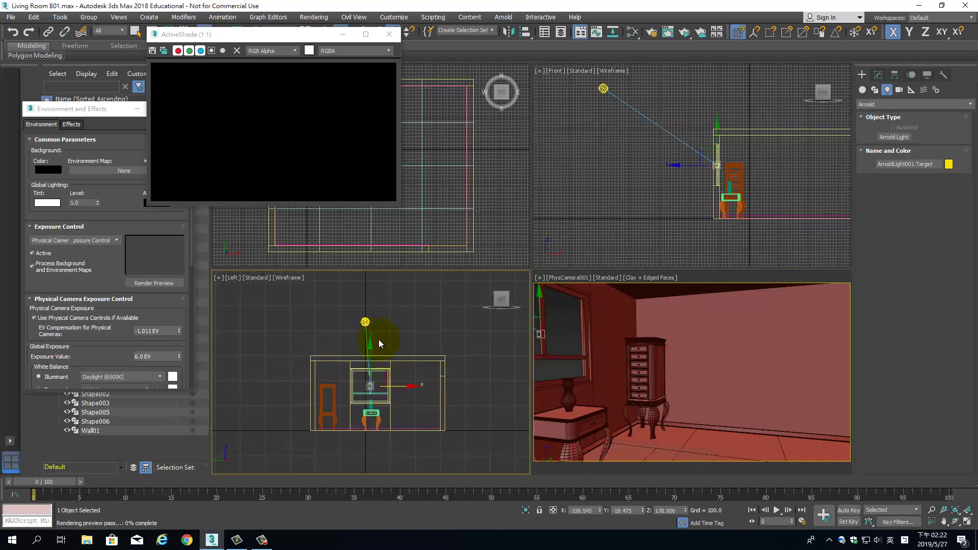
left_click(365, 322)
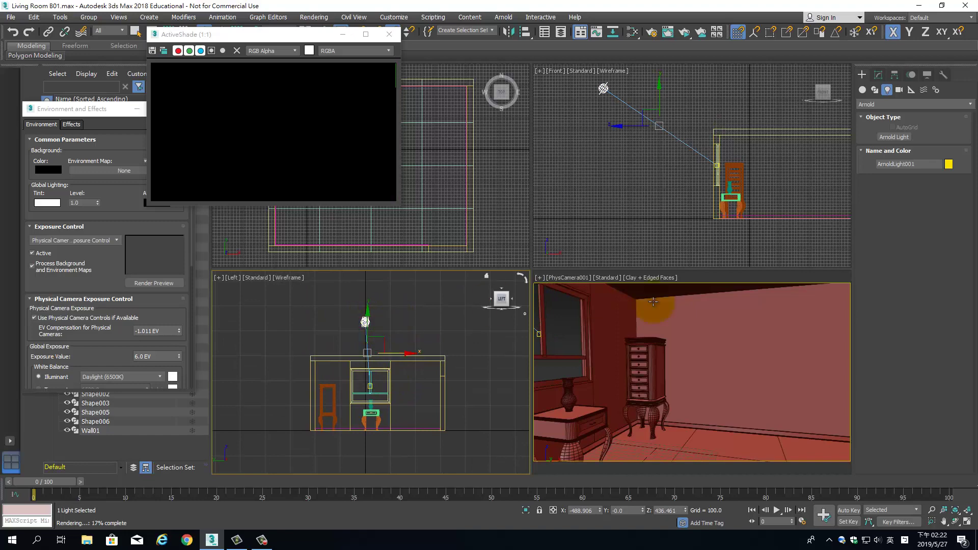
left_click_drag(384, 337, 415, 341)
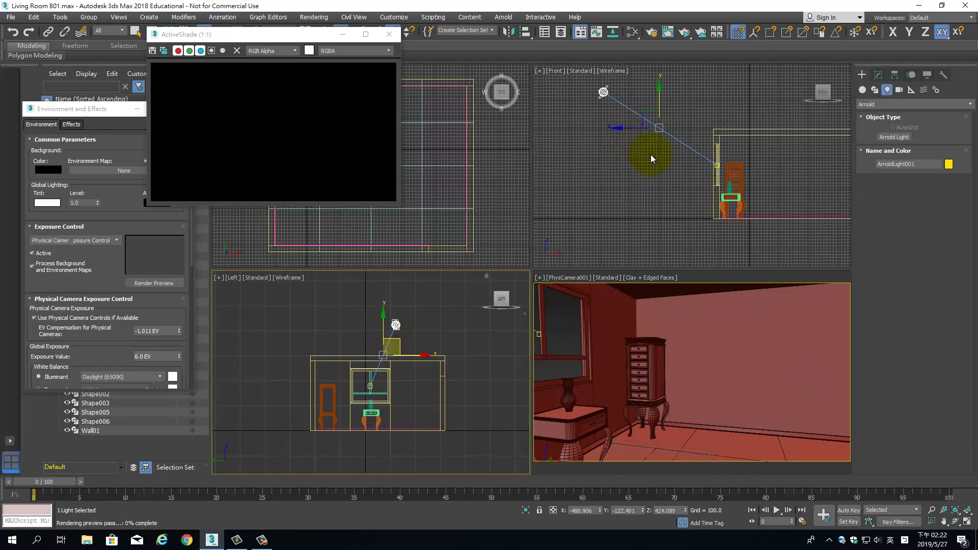
right_click(645, 96)
left_click_drag(676, 115, 690, 111)
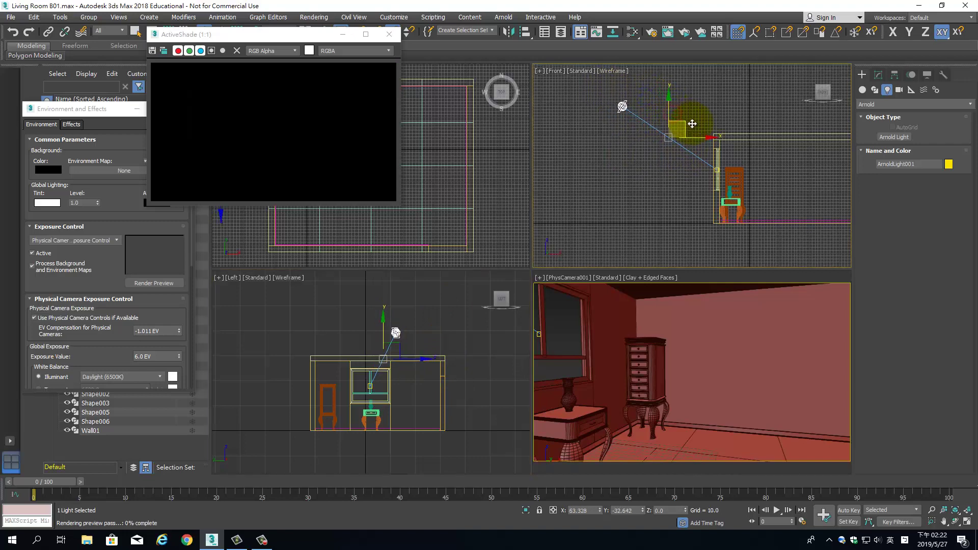
left_click(880, 76)
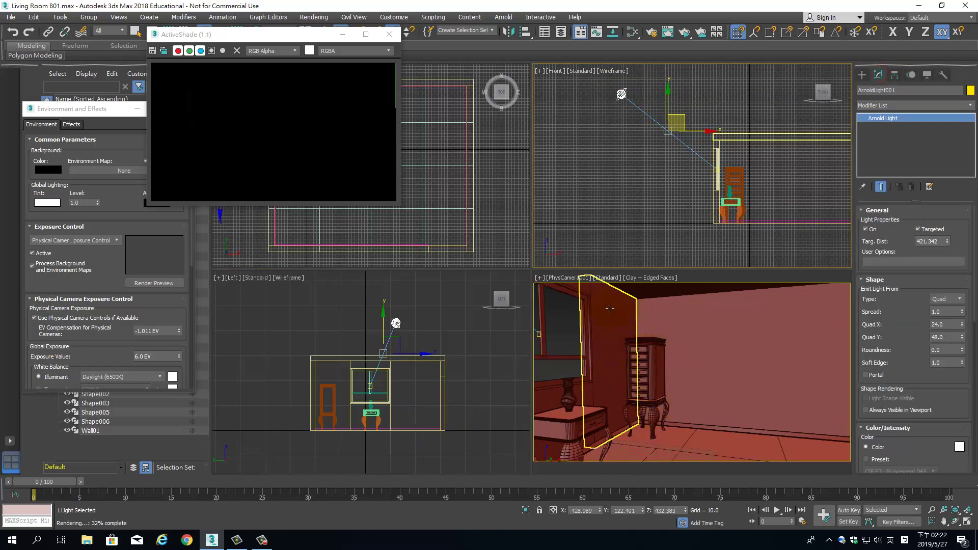
- Switch ArnoldLight001's shape type from Quad to Spot, giving a 60° cone
left_click(685, 34)
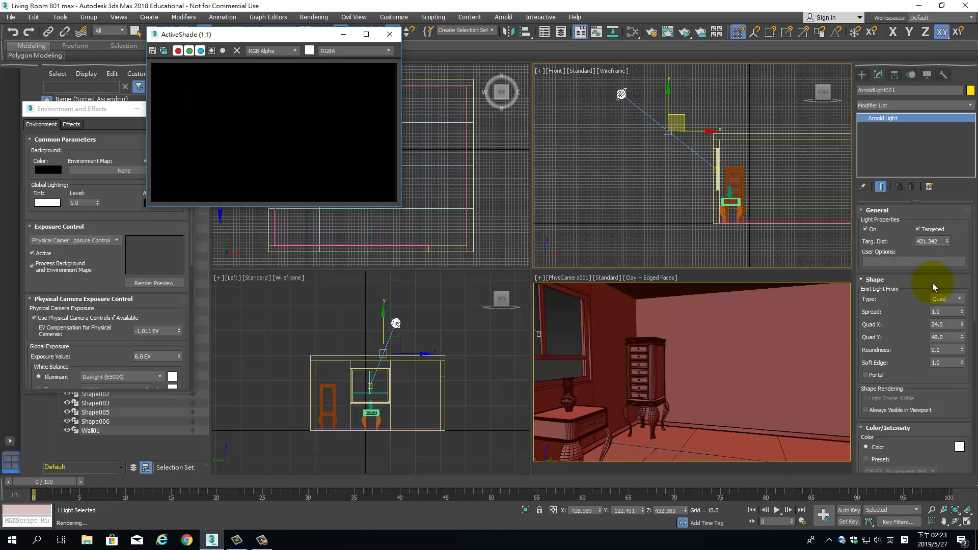
left_click(955, 301)
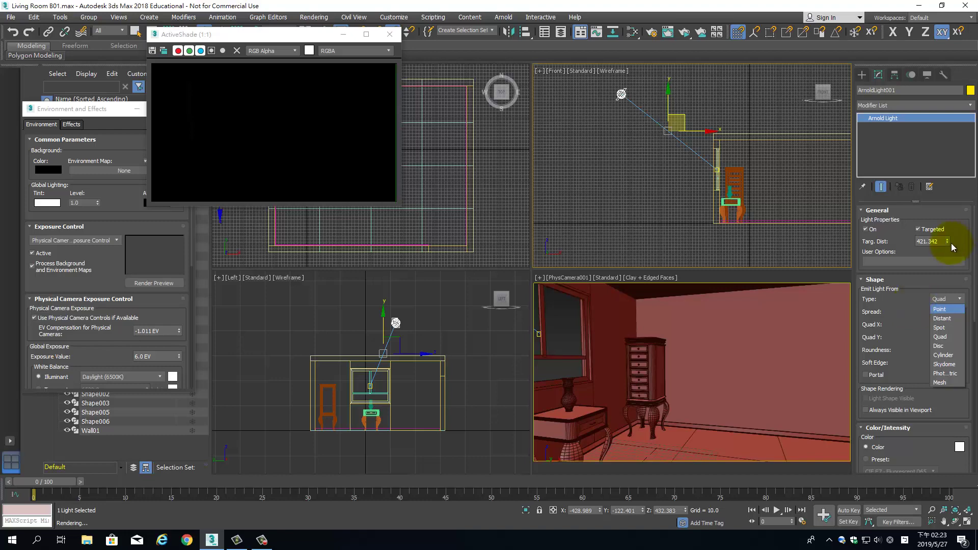
left_click(950, 329)
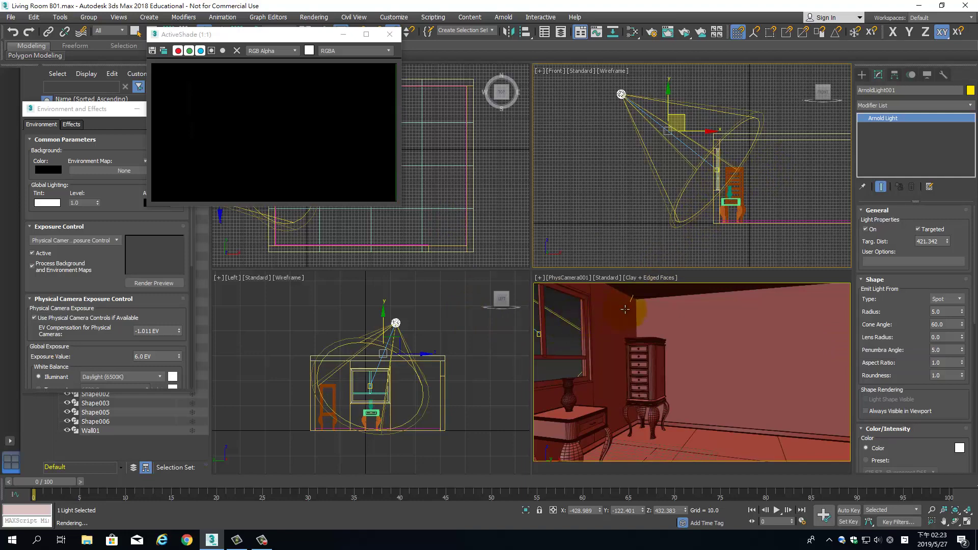
left_click(734, 164)
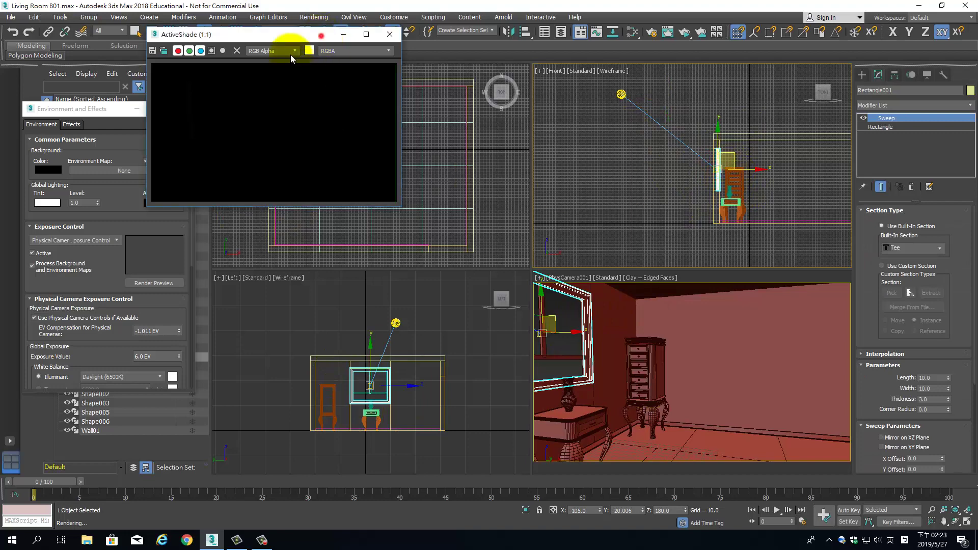
- Move the render preview aside and pan the Top view, undoing an accidental window-frame move
left_click_drag(290, 34, 110, 162)
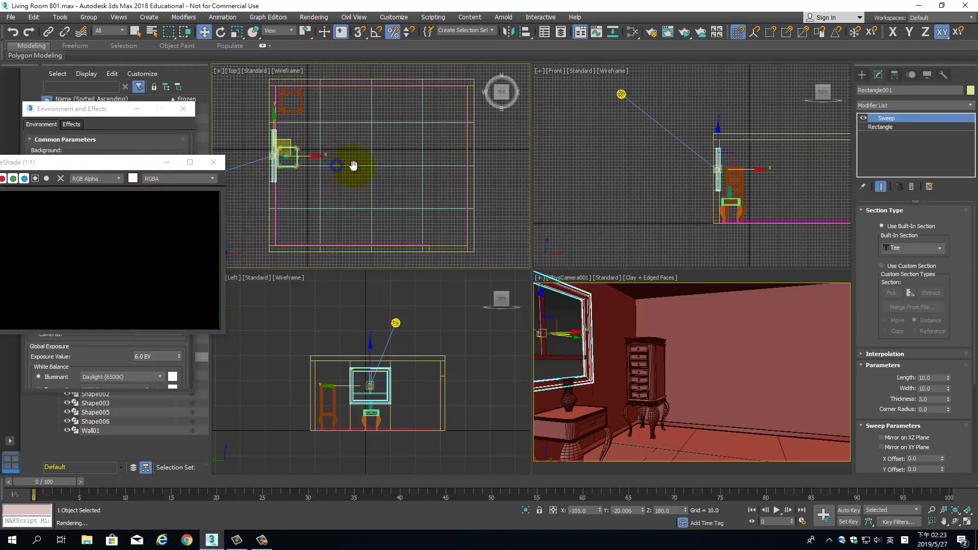
middle_click_drag(349, 164, 328, 153)
left_click_drag(323, 153, 350, 145)
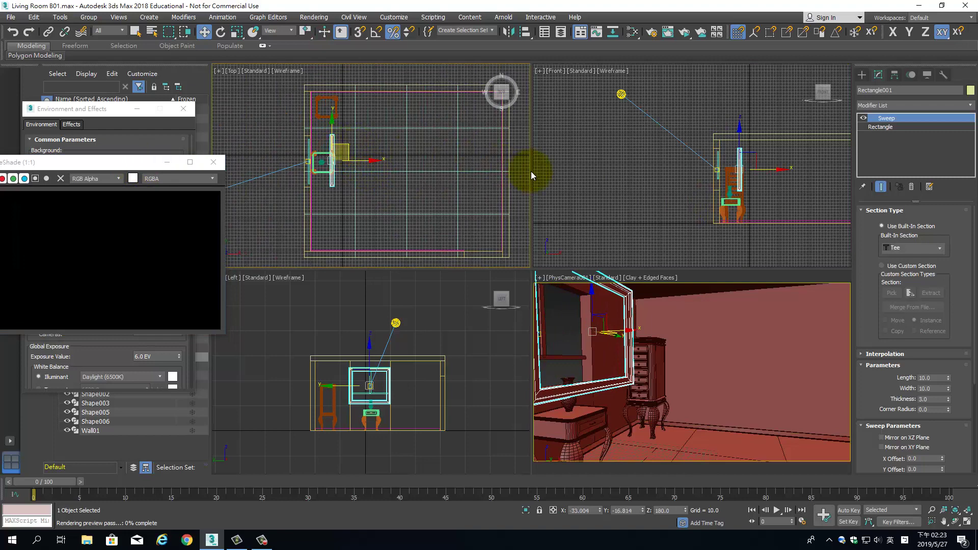
key("ctrl+z")
- Select objects near the cabinet and window frame in the Front view
left_click(715, 171)
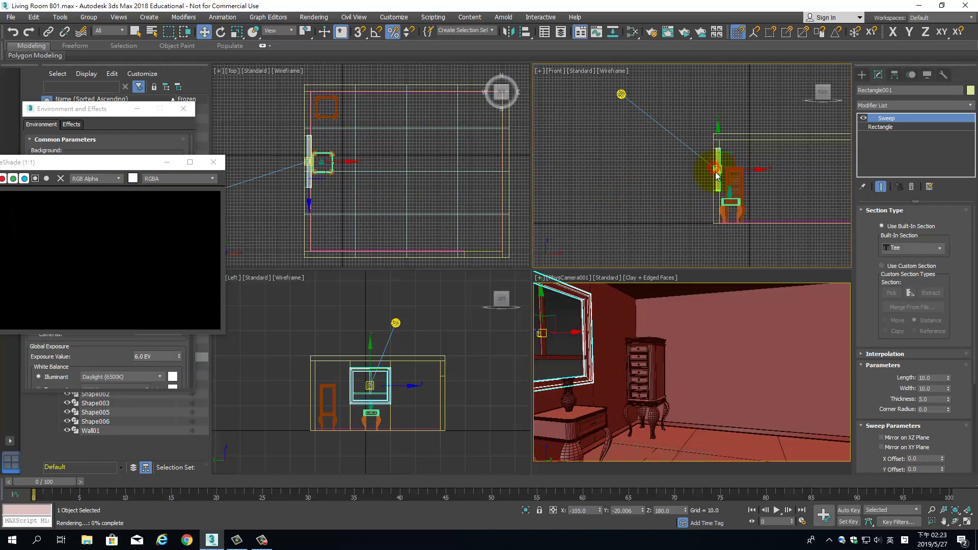
left_click(716, 175)
left_click(716, 174)
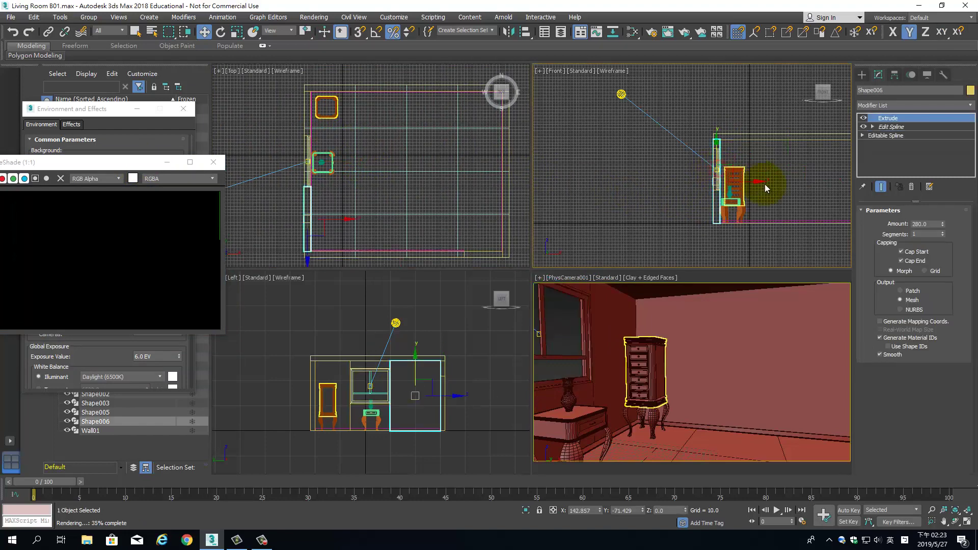
left_click(719, 171)
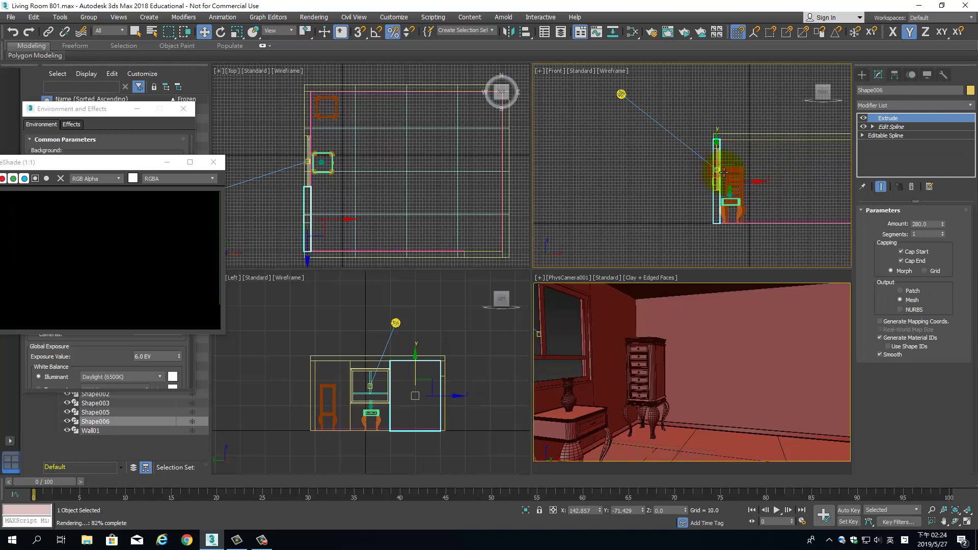
scroll(712, 168, "up", 2)
scroll(710, 169, "up", 2)
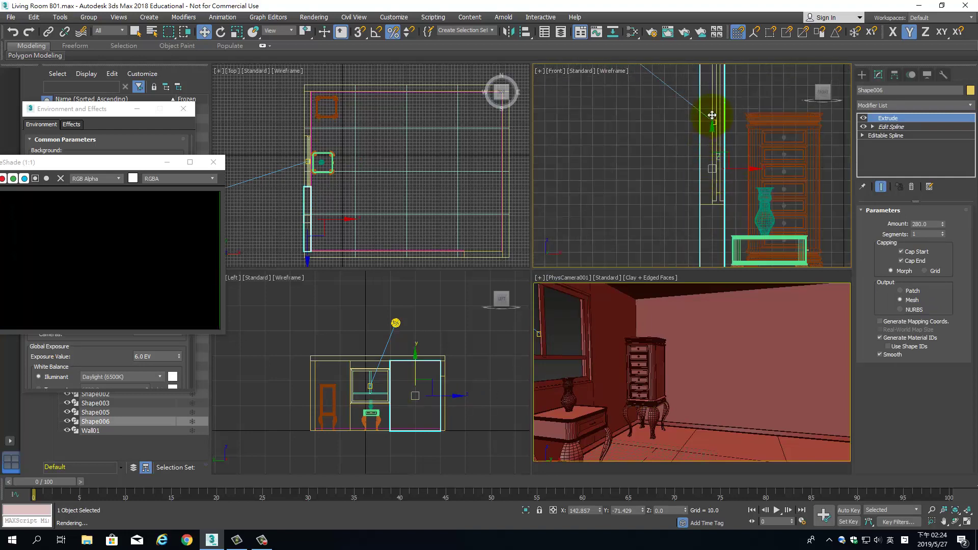
left_click(684, 131)
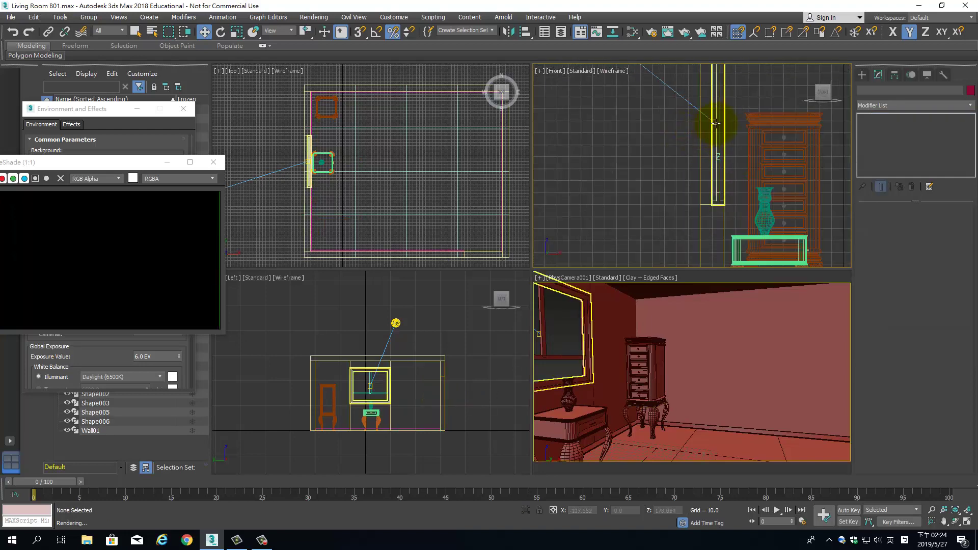
left_click(715, 122)
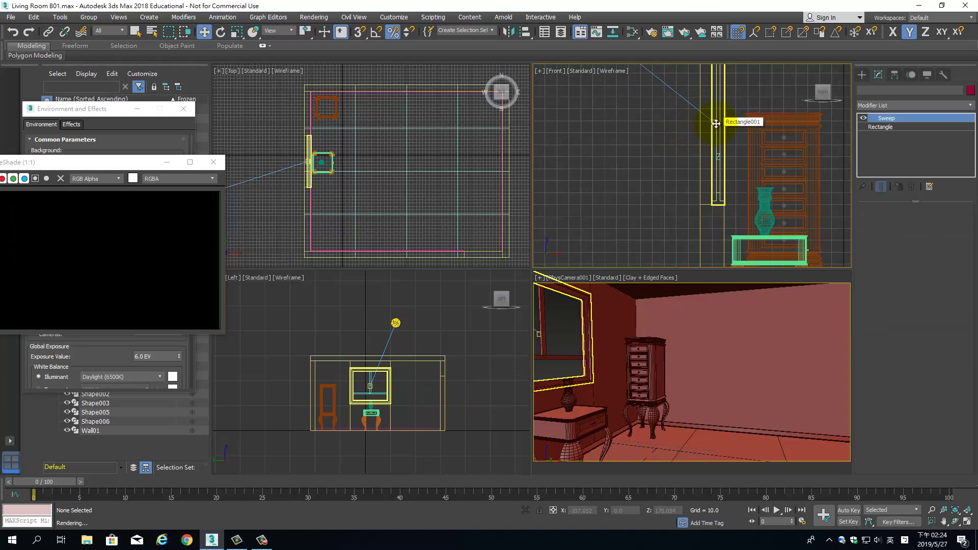
- Set the selection filter to Lights and move ArnoldLight001.Target down onto the cabinet
left_click(110, 30)
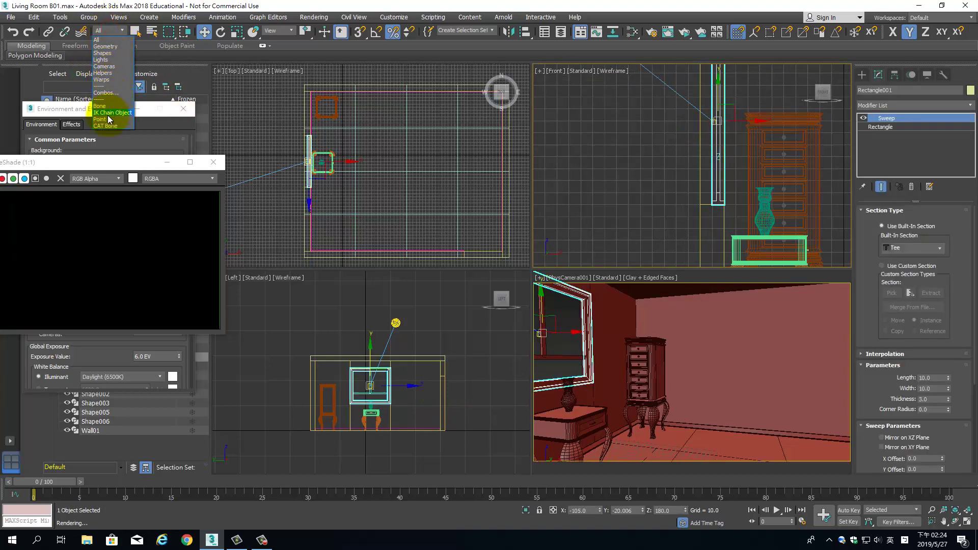
left_click(102, 60)
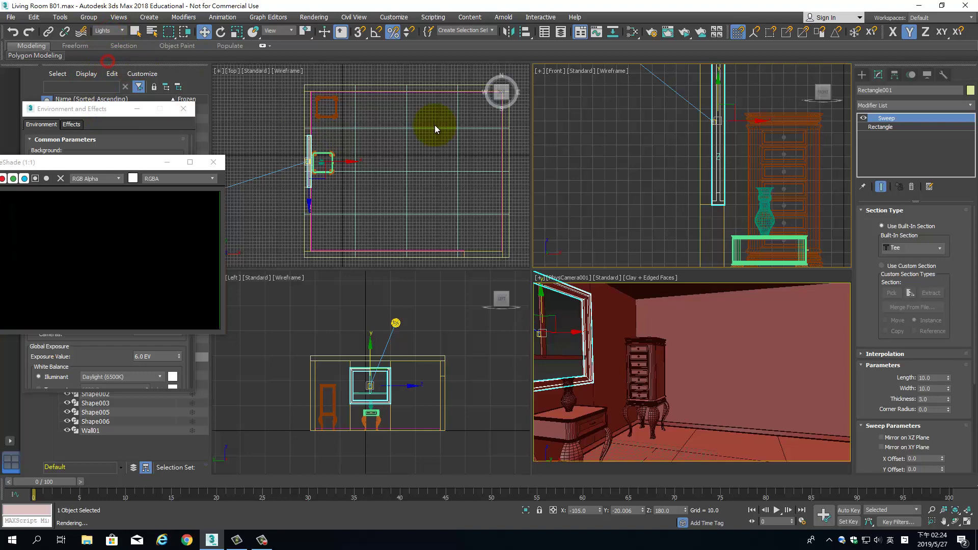
left_click(648, 141)
left_click(714, 121)
scroll(626, 164, "down", 3)
middle_click_drag(627, 164, 597, 145)
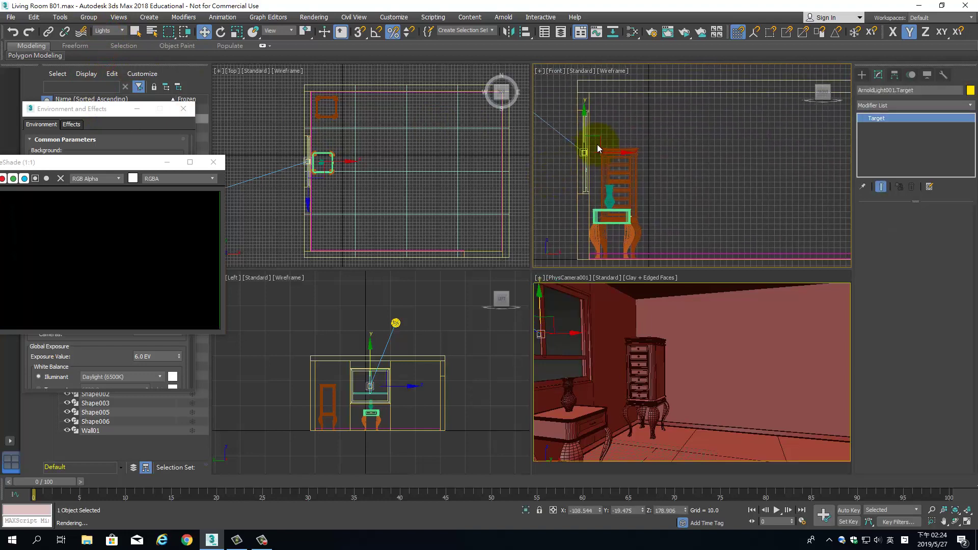
left_click_drag(597, 144, 670, 185)
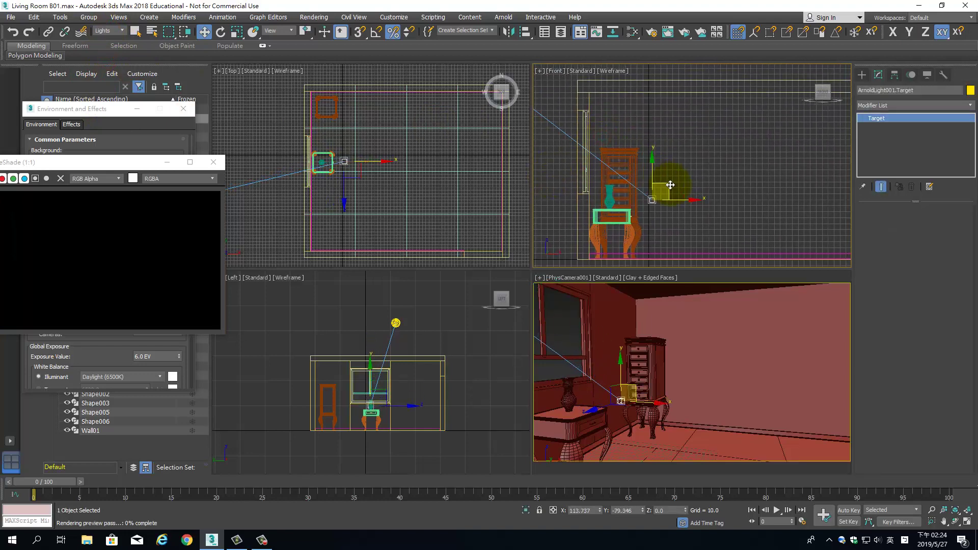
mouse_move(357, 147)
left_mouse_down()
mouse_move(365, 137)
mouse_move(356, 134)
left_mouse_up()
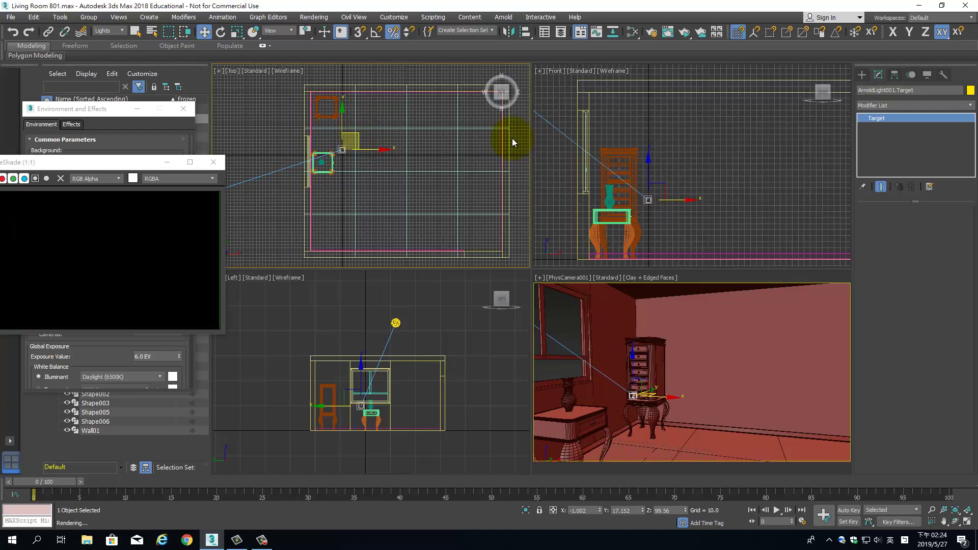
- Close ActiveShade, nudge the target slightly, and restart the ActiveShade render from the camera view
left_click_drag(151, 157, 431, 85)
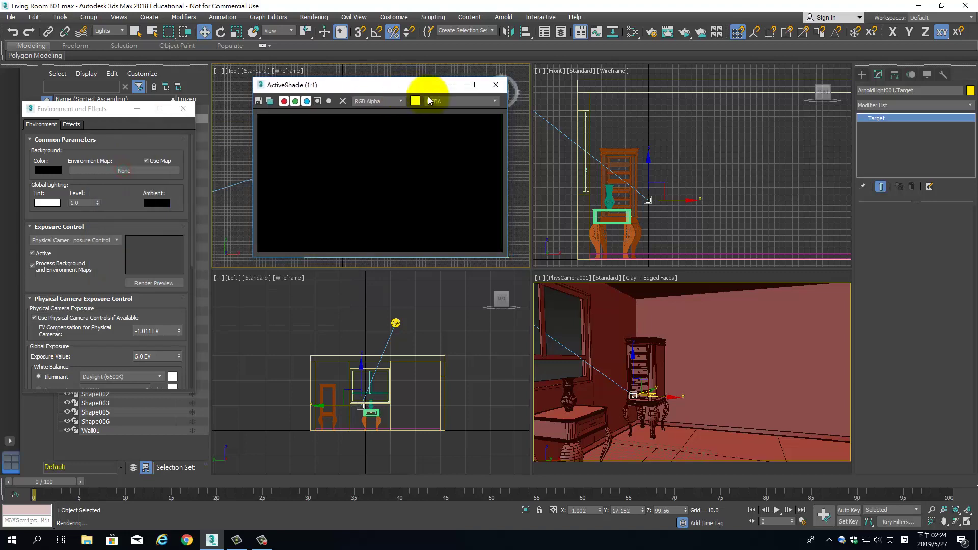
left_click(499, 81)
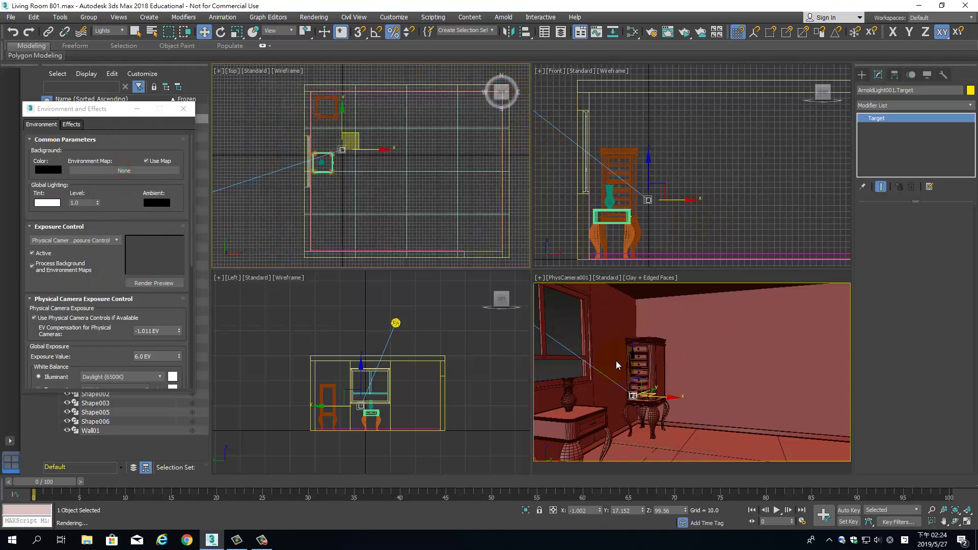
left_click_drag(665, 187, 669, 182)
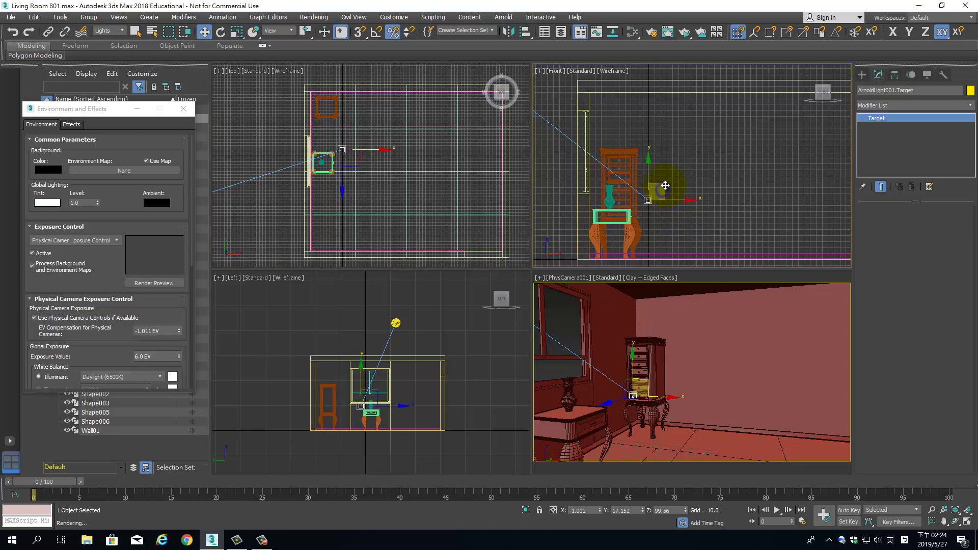
left_click(684, 32)
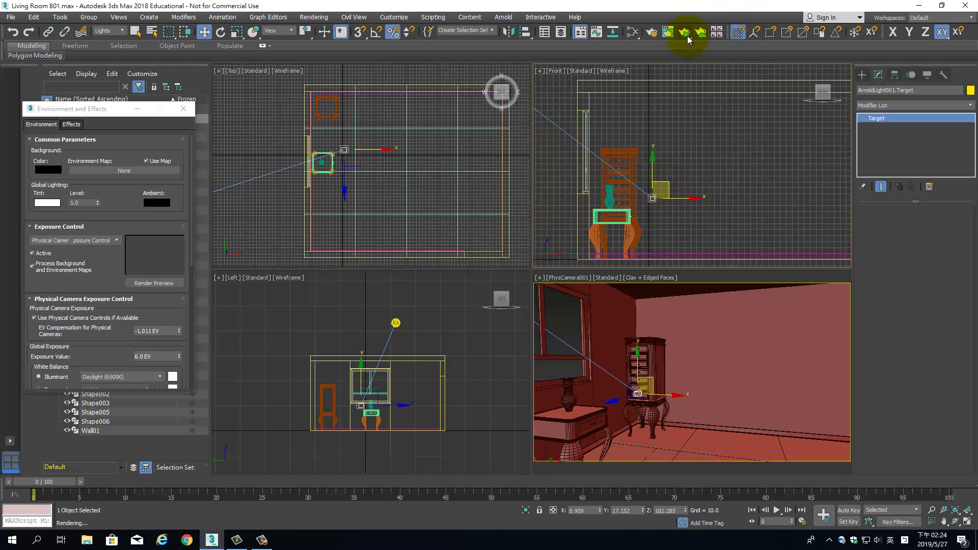
left_click(735, 335)
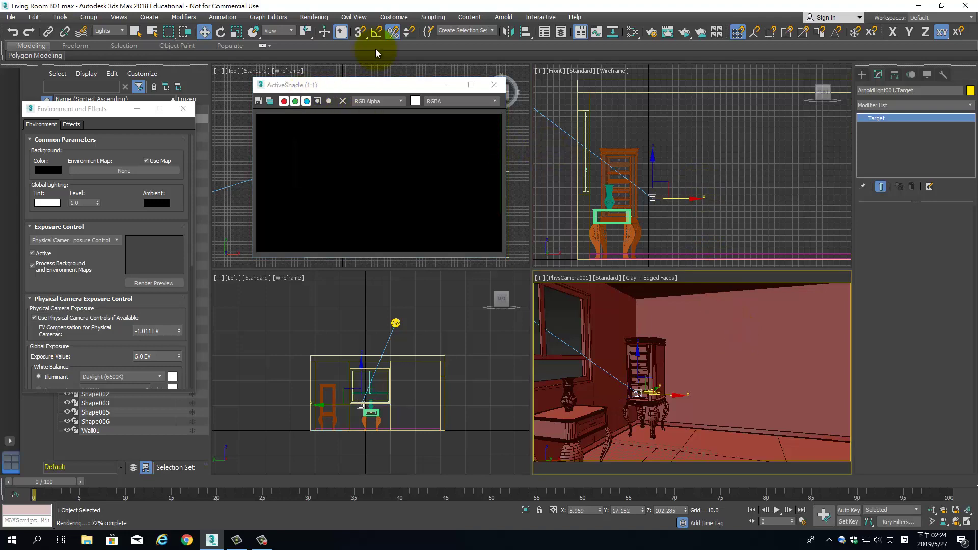
left_click(314, 17)
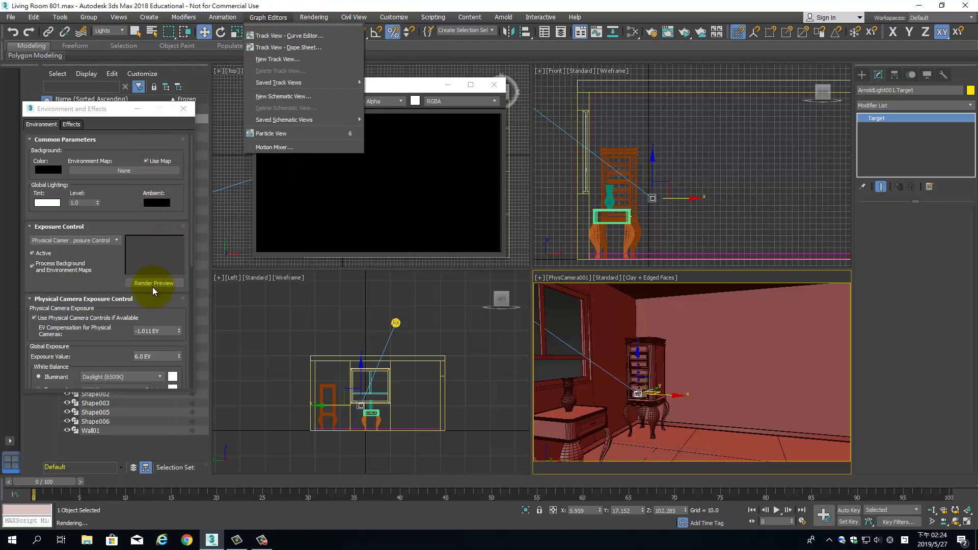
- Set the physical camera EV compensation to 0
left_click(168, 307)
scroll(168, 306, "down", 2)
double_click(148, 302)
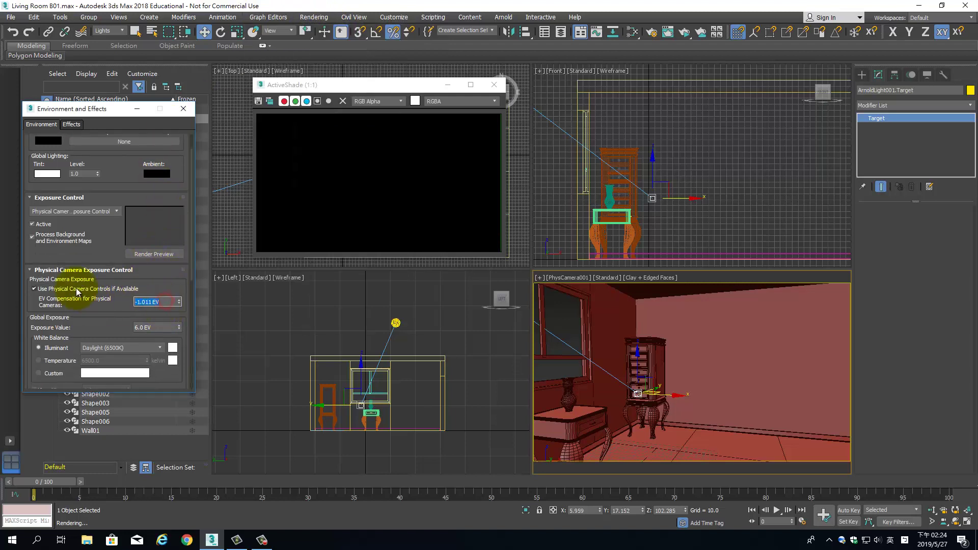
type("0")
key("Return")
- Select ArnoldLight001 and set its Exposure to 12.0
mouse_move(558, 106)
middle_mouse_down()
mouse_move(688, 142)
mouse_move(727, 196)
middle_mouse_up()
left_click(565, 90)
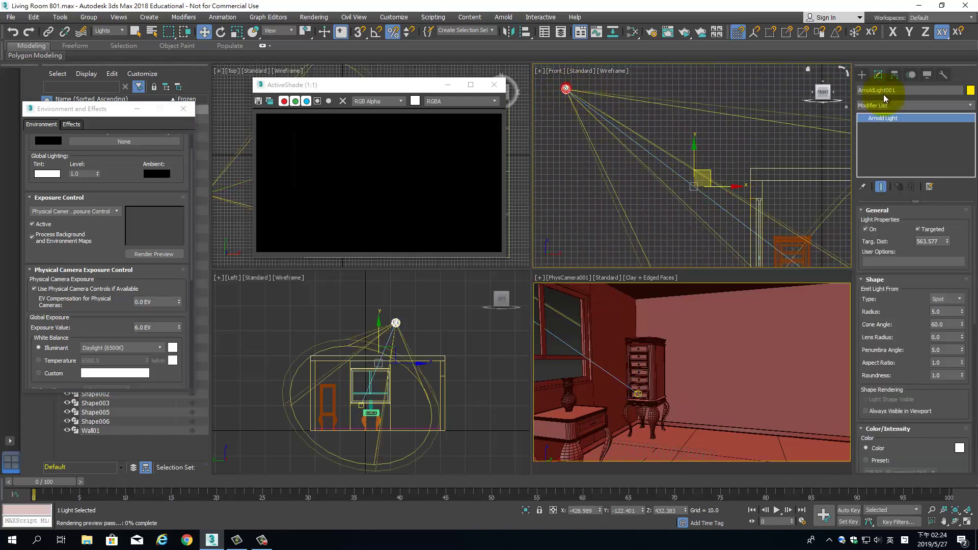
left_click_drag(951, 418, 965, 391)
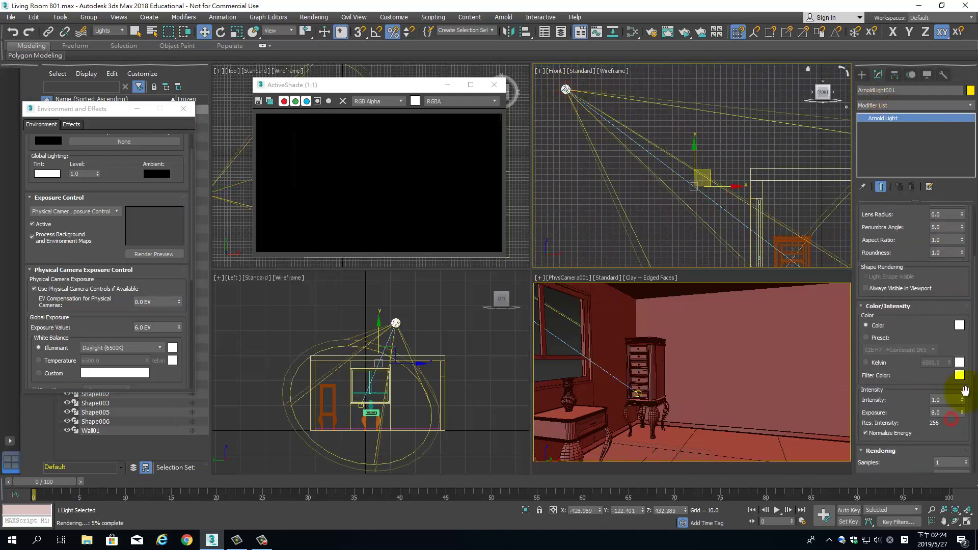
double_click(949, 412)
type("12")
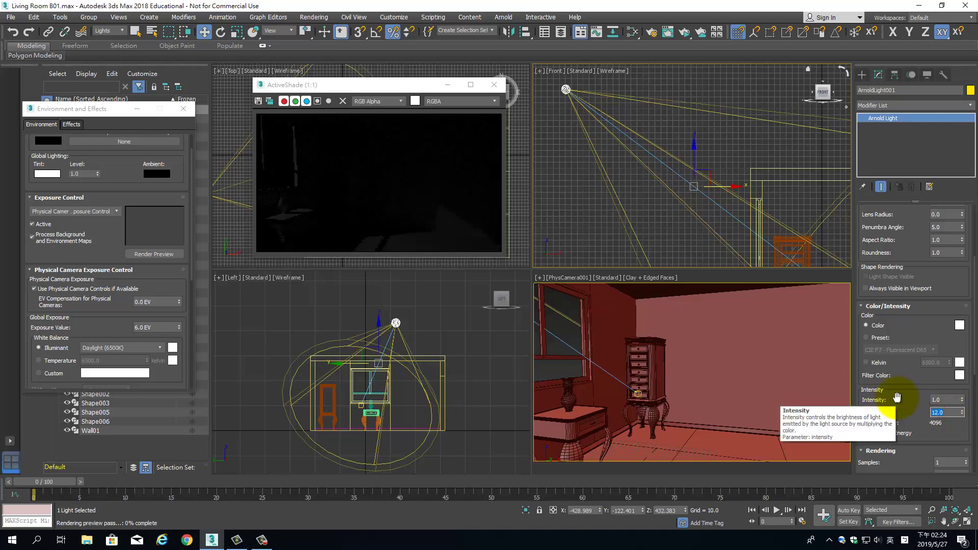
key("Return")
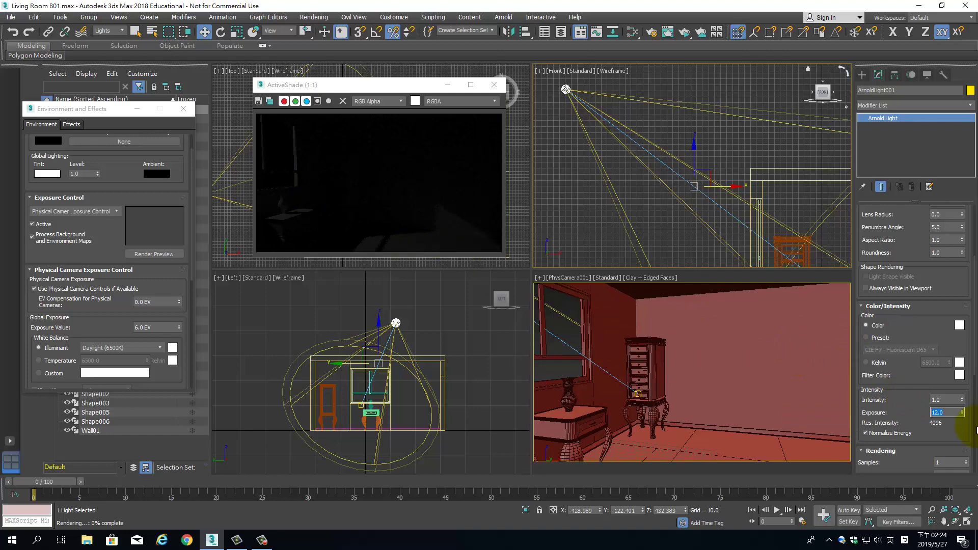
- Set the Arnold light's Rendering Samples to 4
left_click(622, 186)
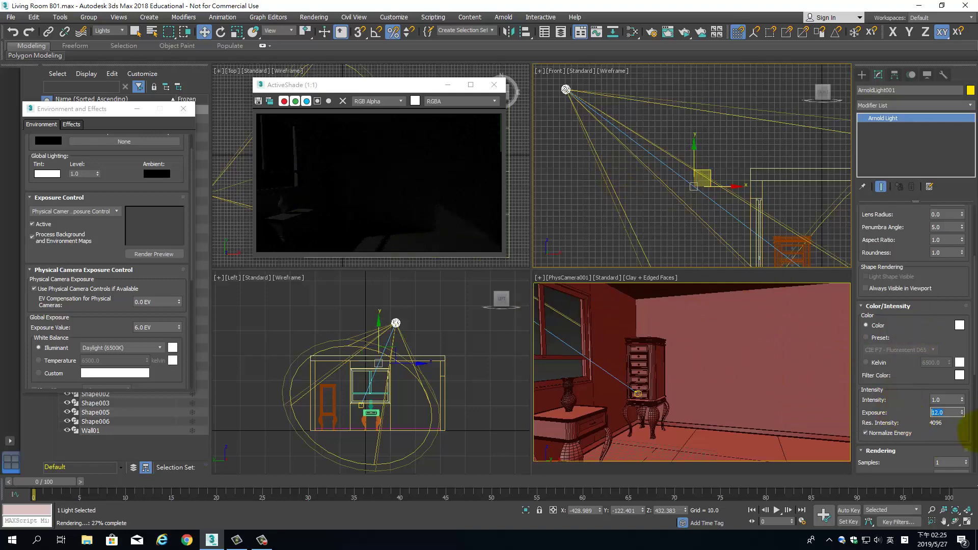
left_click_drag(943, 435, 939, 352)
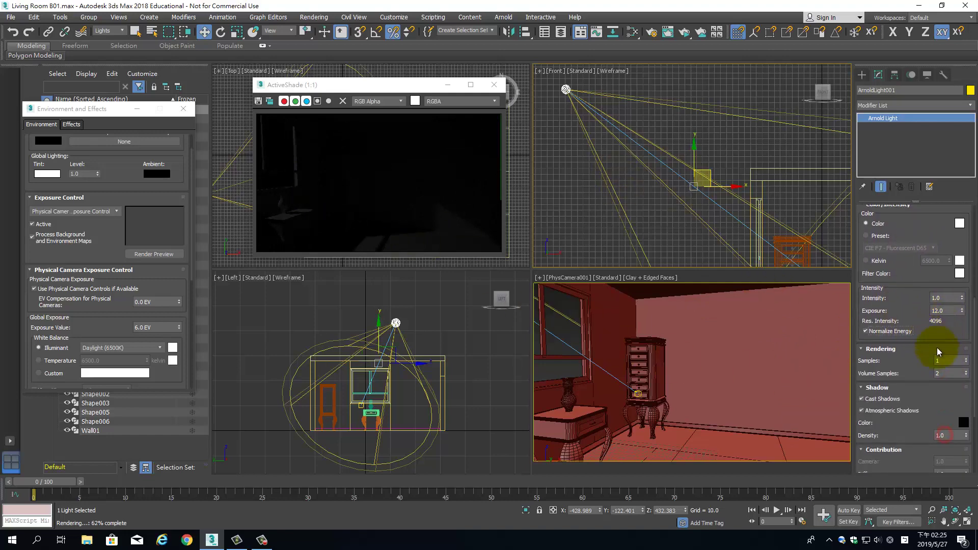
left_click(942, 359)
type("4")
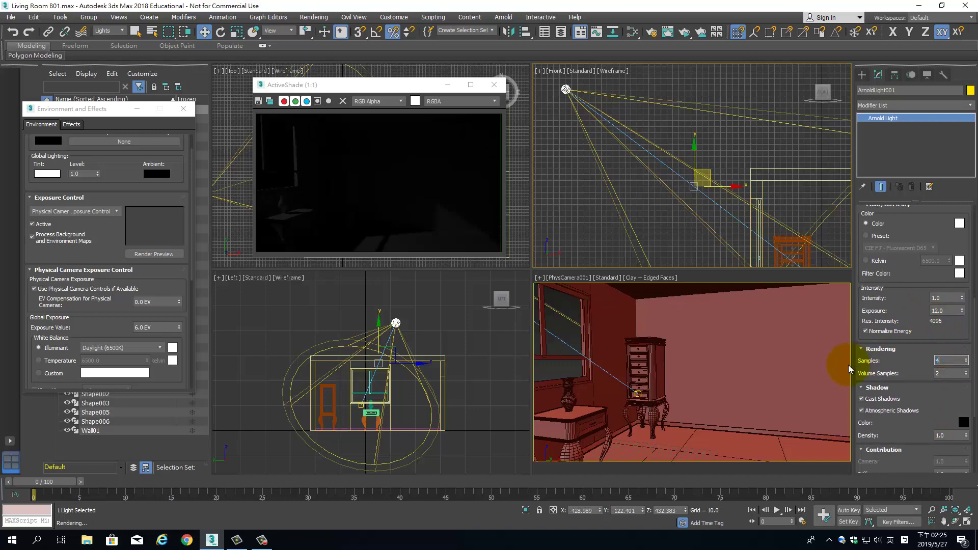
key("Return")
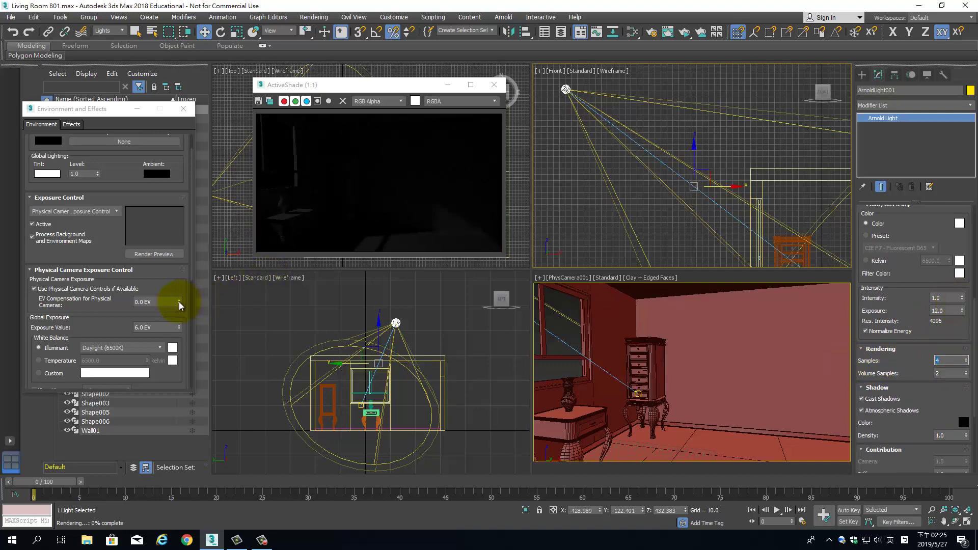
- Raise the physical camera EV compensation to 5.766 EV, revealing a bright floor light patch
left_click_drag(178, 300, 184, 270)
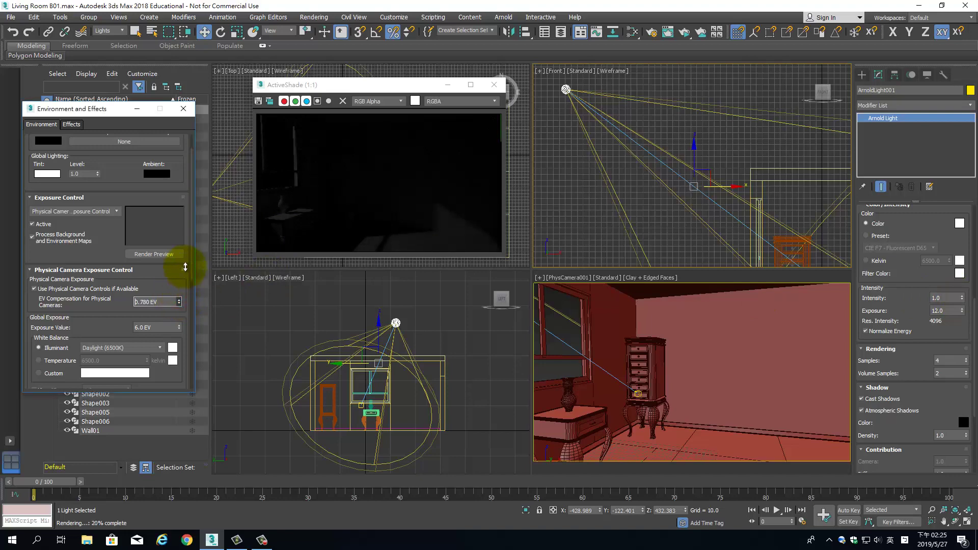
mouse_move(184, 270)
left_mouse_down()
mouse_move(200, 156)
mouse_move(204, 189)
left_mouse_up()
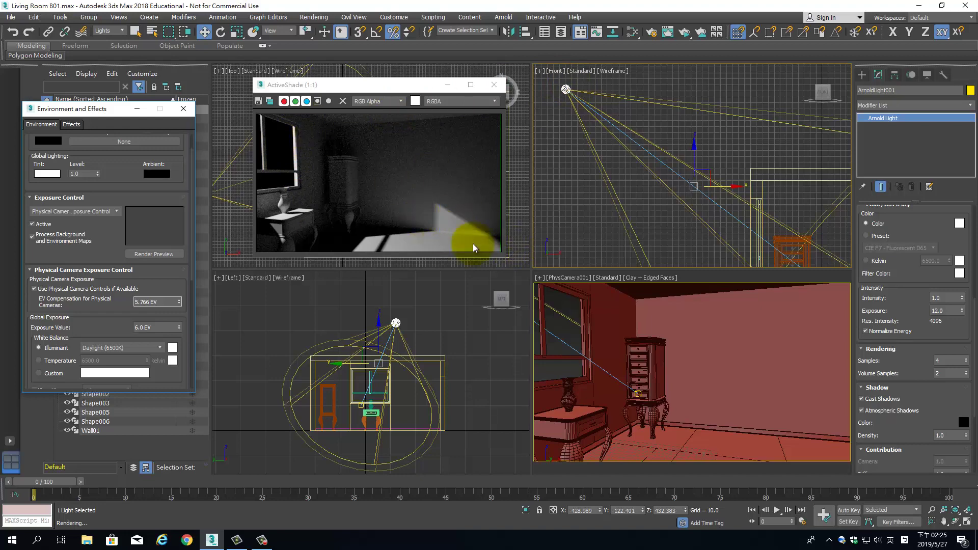
right_click(784, 149)
type("8")
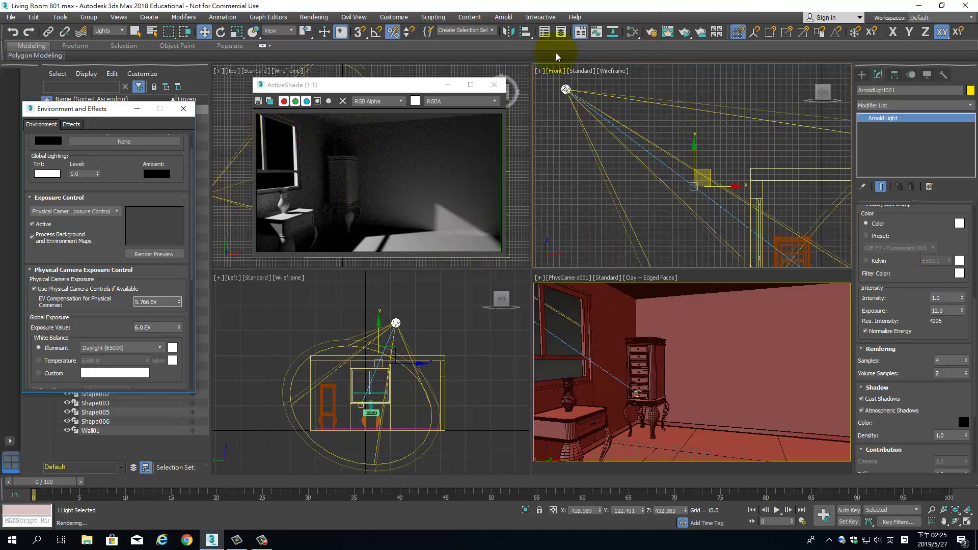
- In Render Setup's Arnold Renderer tab, open the Scene Atmosphere map browser under Environment, Background & Atmosphere
left_click(653, 32)
left_click_drag(316, 96, 700, 67)
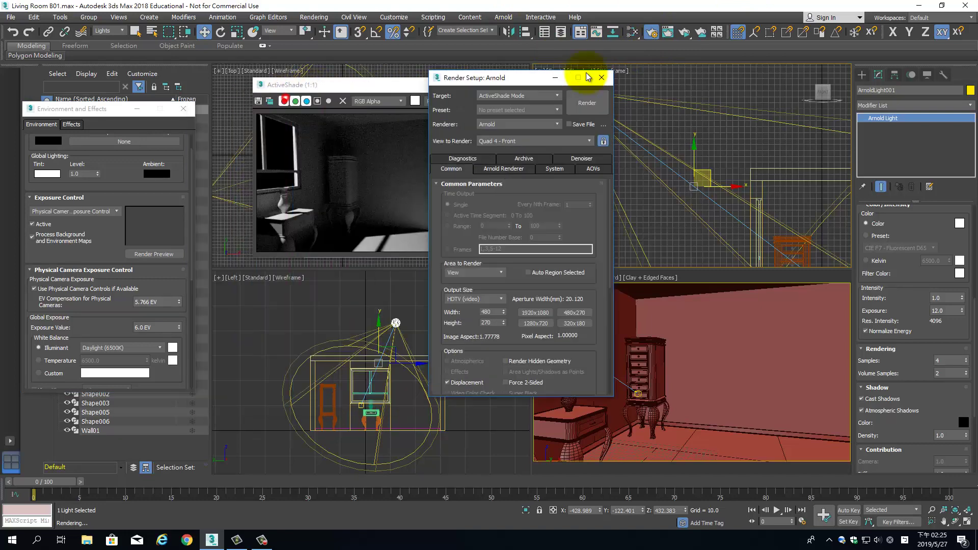
left_click(654, 160)
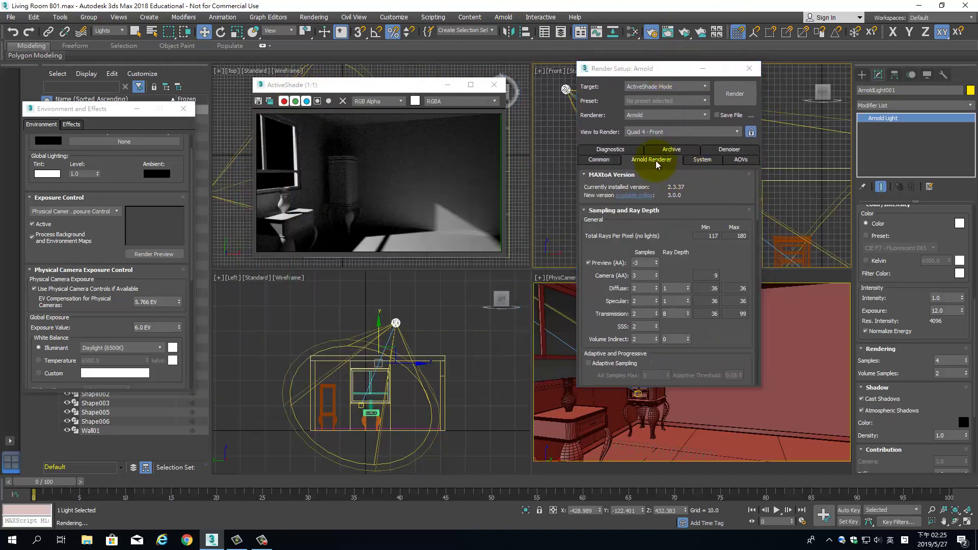
left_click_drag(715, 184, 710, 98)
left_click_drag(737, 331, 727, 212)
left_click_drag(726, 277, 727, 196)
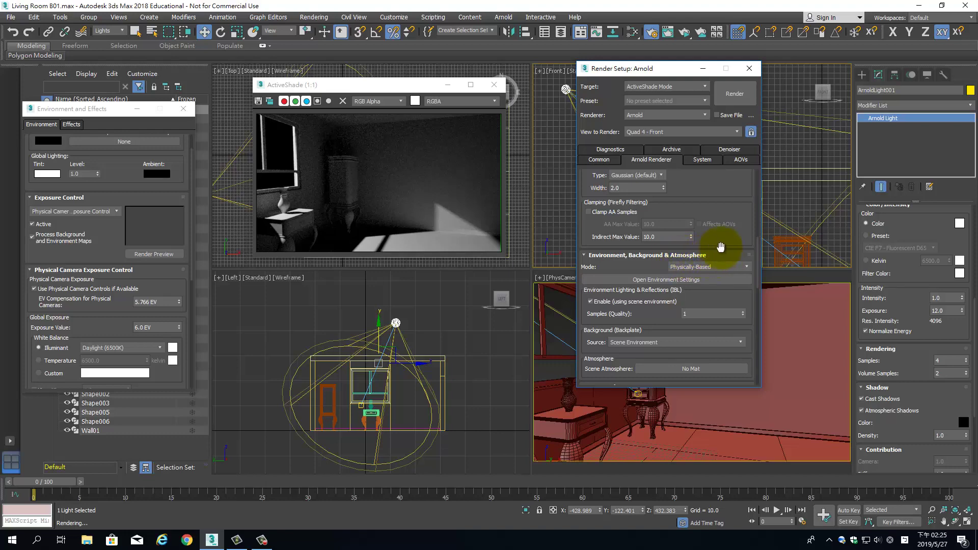
mouse_move(721, 247)
left_mouse_down()
mouse_move(722, 146)
mouse_move(721, 176)
left_mouse_up()
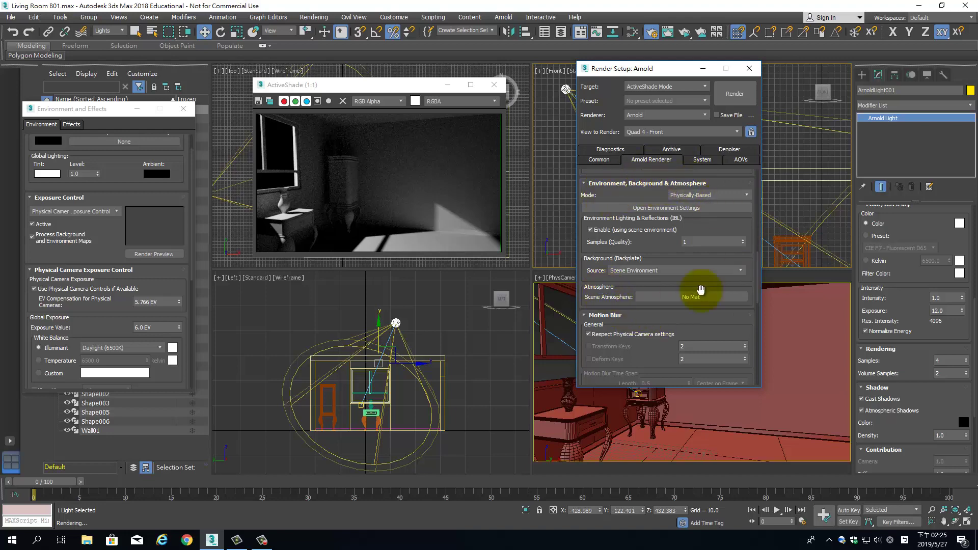
left_click(691, 300)
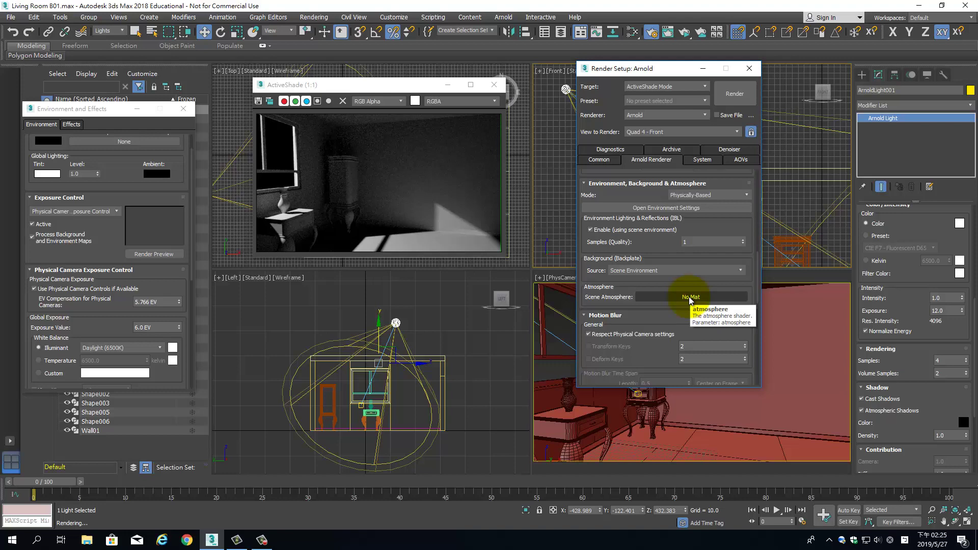
left_click(690, 297)
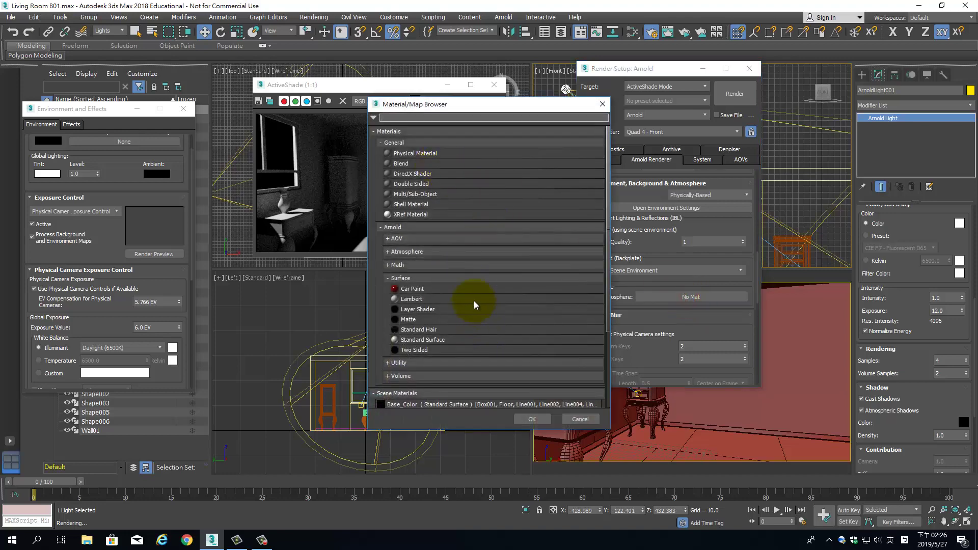
- Assign the Arnold Atmosphere Volume (Material #3) as the Render Setup scene atmosphere
left_click(403, 253)
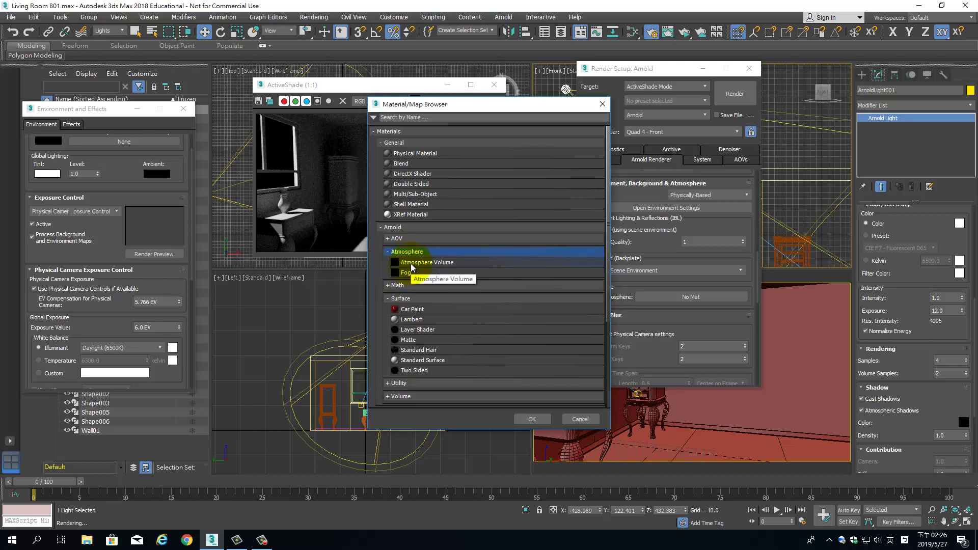
left_click(412, 264)
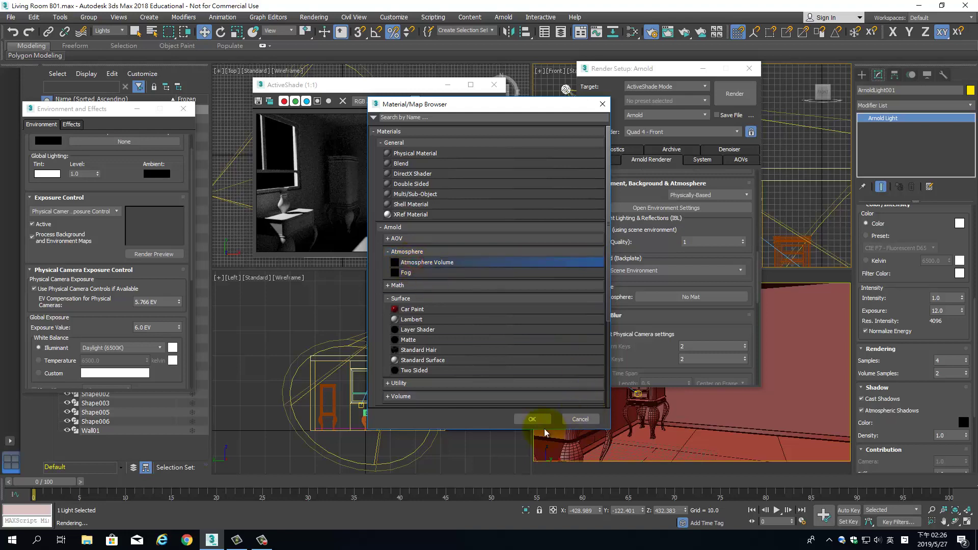
left_click(532, 419)
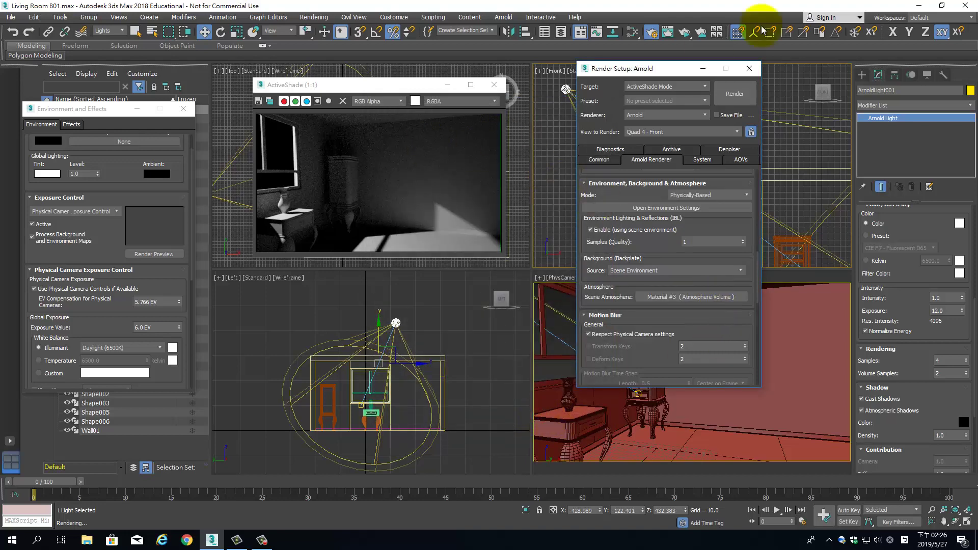
- Preview the room with the new atmosphere in ActiveShade, then close the ActiveShade window
mouse_move(675, 71)
left_mouse_down()
mouse_move(207, 58)
mouse_move(175, 34)
left_mouse_up()
left_click(684, 32)
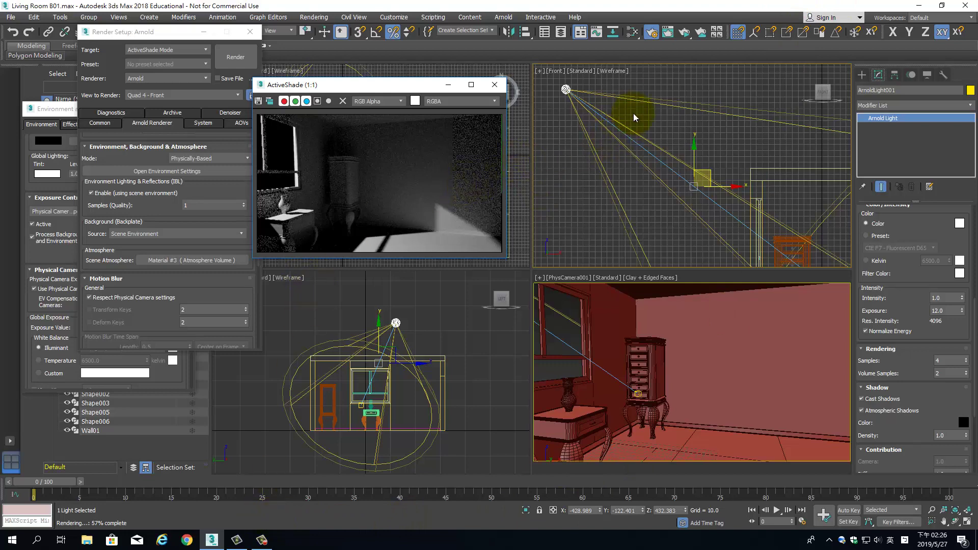
left_click(495, 85)
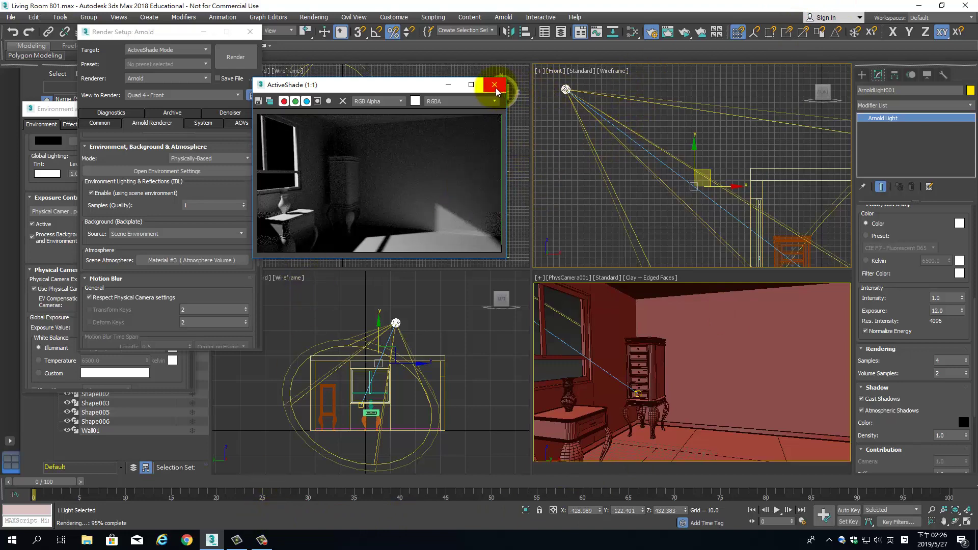
- Open the Slate Material Editor and enlarge its window
left_click(632, 32)
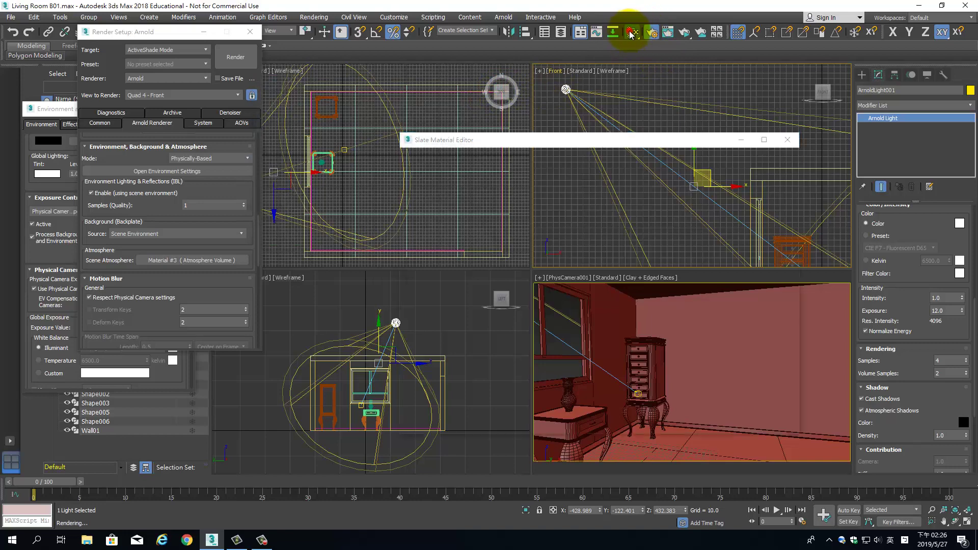
left_click_drag(579, 139, 434, 51)
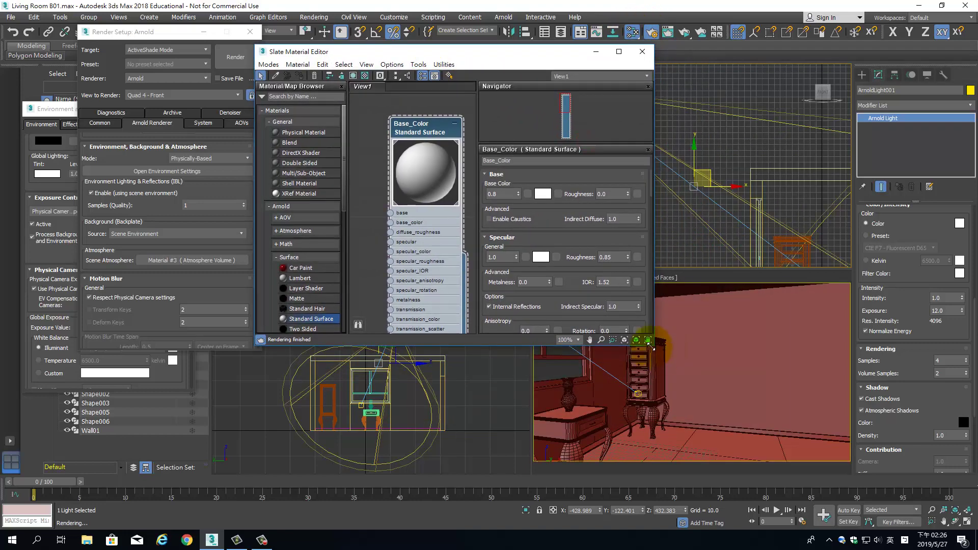
left_click_drag(652, 347, 841, 457)
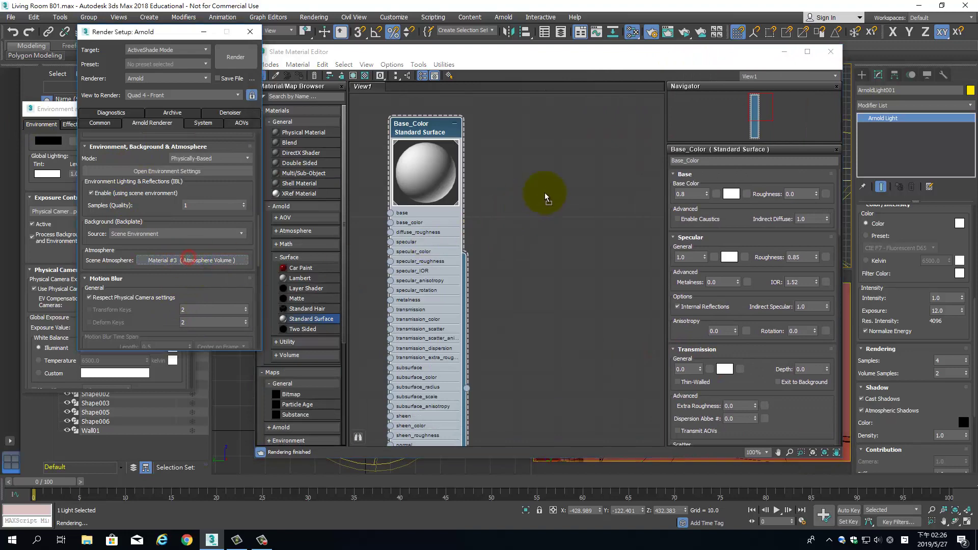
- Drop Material #3 into View1 as an instance and display its density and attenuation parameters
mouse_move(189, 260)
left_mouse_down()
mouse_move(591, 173)
mouse_move(600, 122)
left_mouse_up()
left_click(526, 286)
double_click(599, 122)
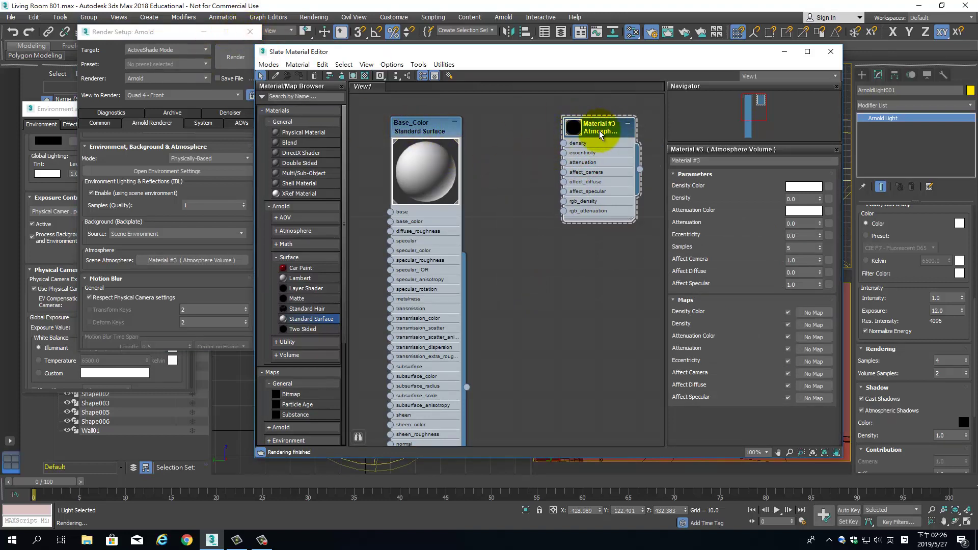
left_click(67, 112)
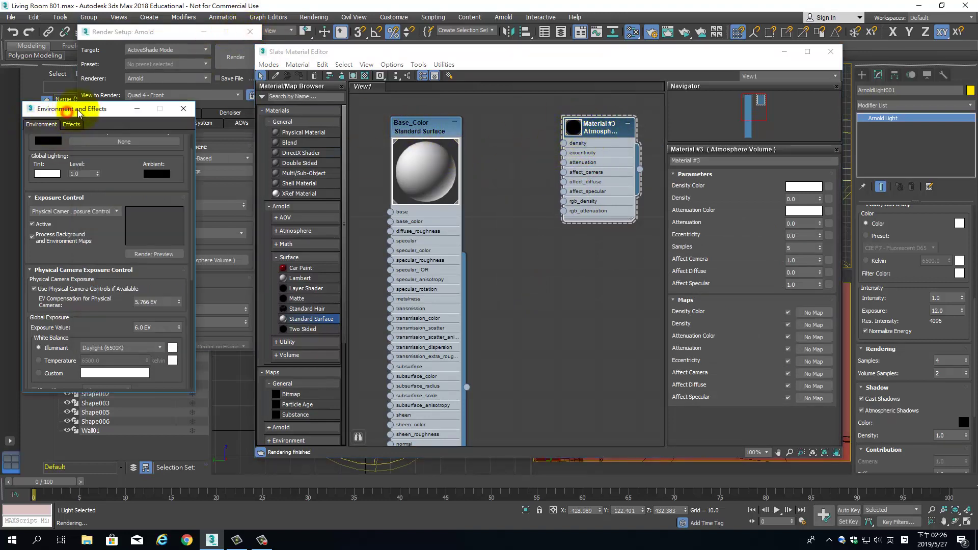
left_click(163, 35)
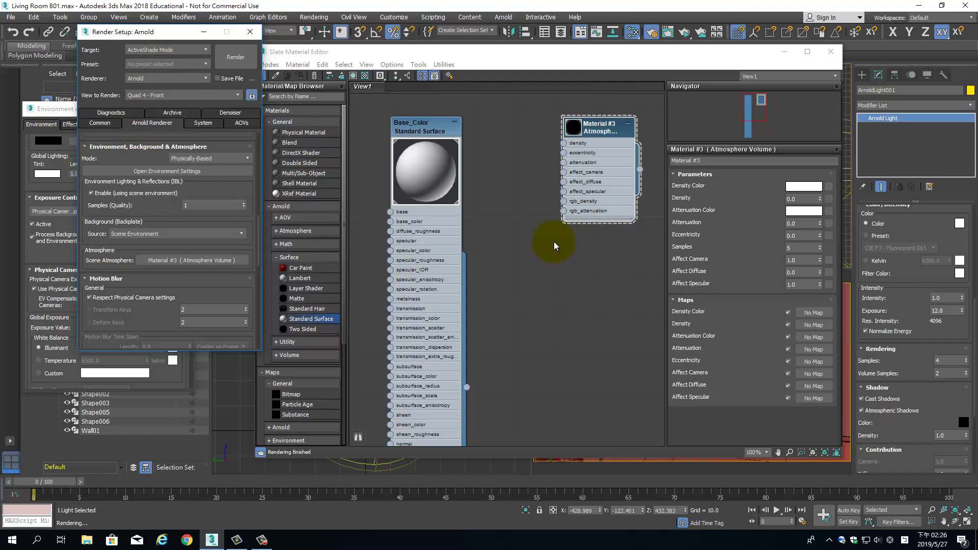
left_click(603, 130)
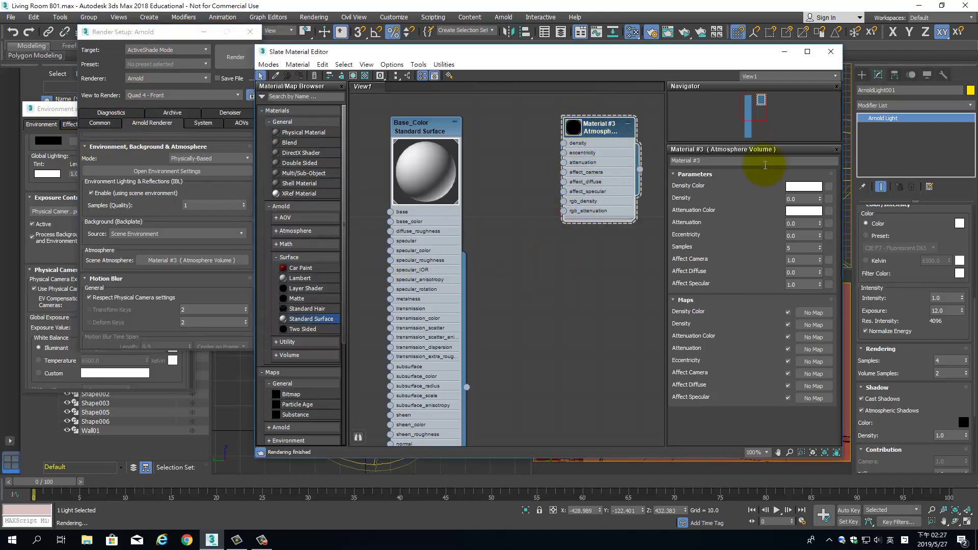
- Set the Atmosphere Volume's Density Color to pure red
left_click(805, 187)
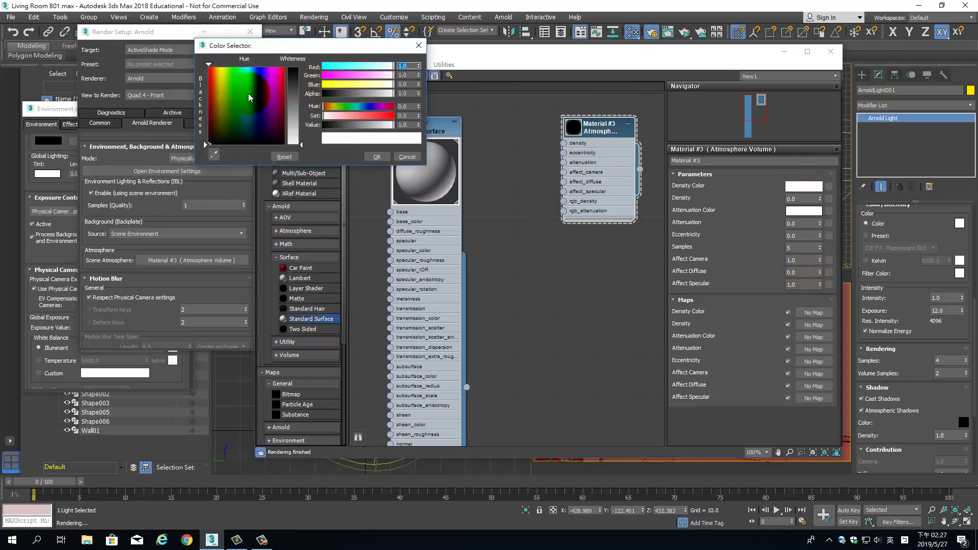
left_click_drag(250, 97, 284, 64)
left_click(293, 68)
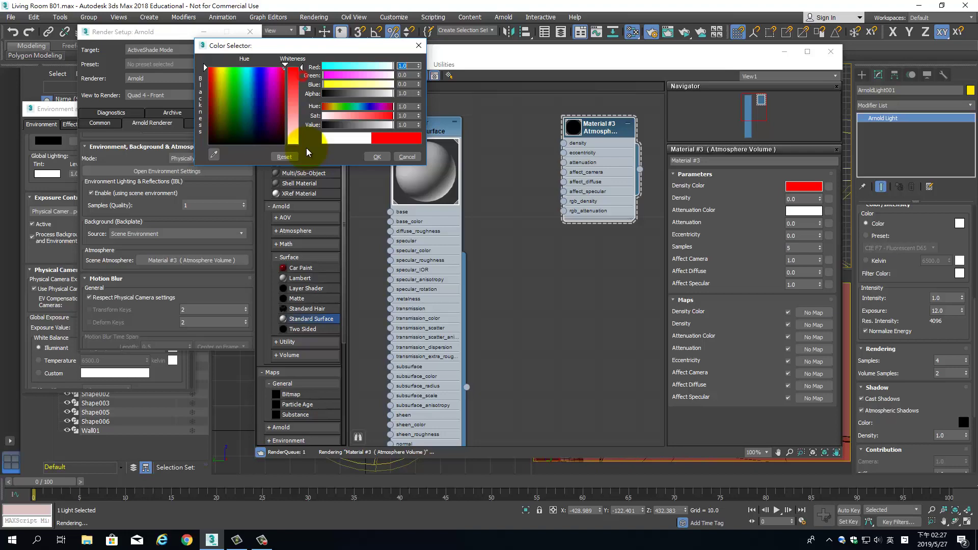
left_click(377, 158)
- Start ActiveShade, set Affect Camera to 100, and re-render the preview
mouse_move(684, 55)
left_mouse_down()
mouse_move(635, 92)
mouse_move(232, 88)
left_mouse_up()
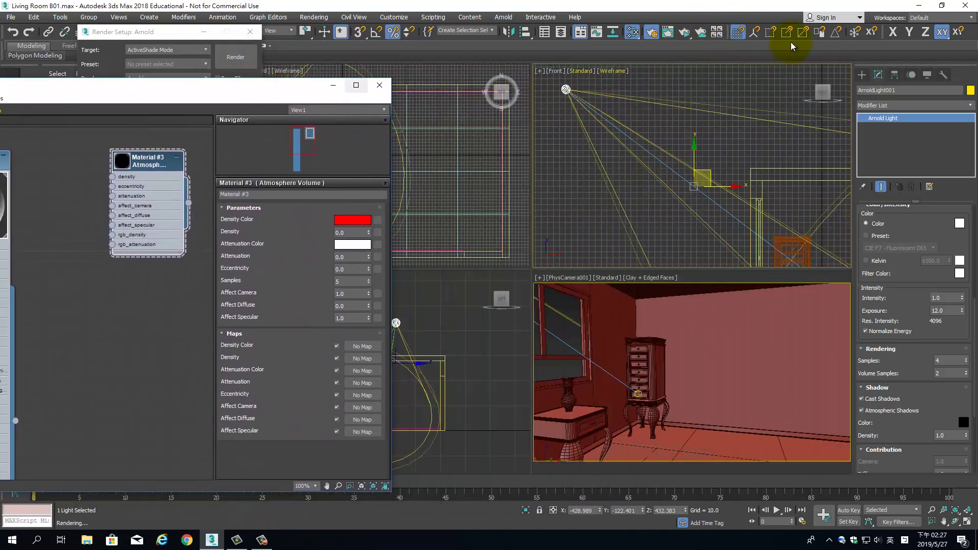
left_click(689, 37)
left_click_drag(387, 87, 594, 77)
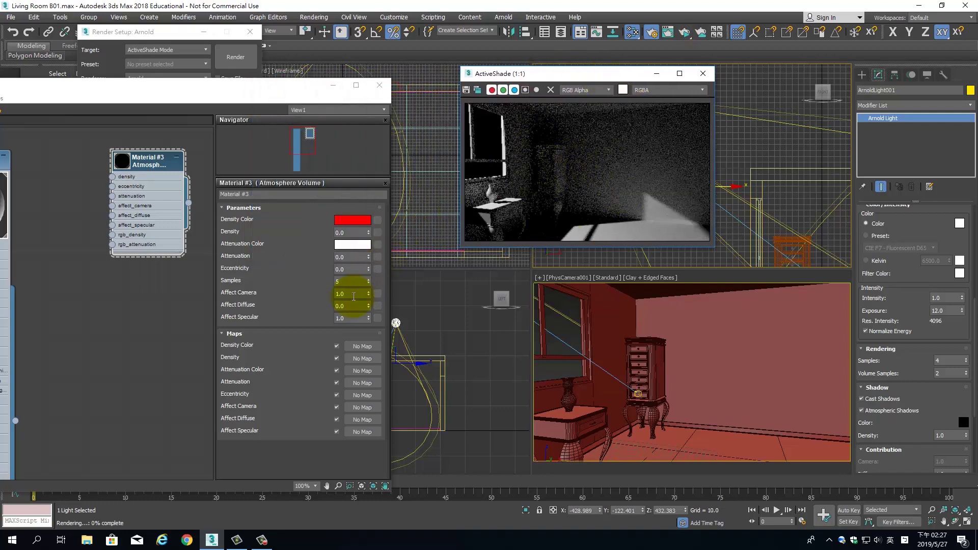
left_click(353, 292)
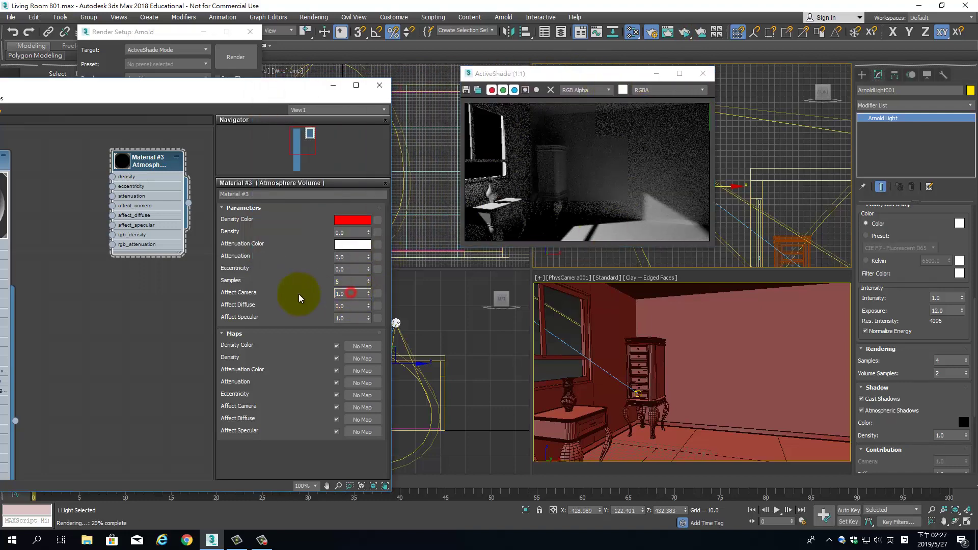
double_click(351, 294)
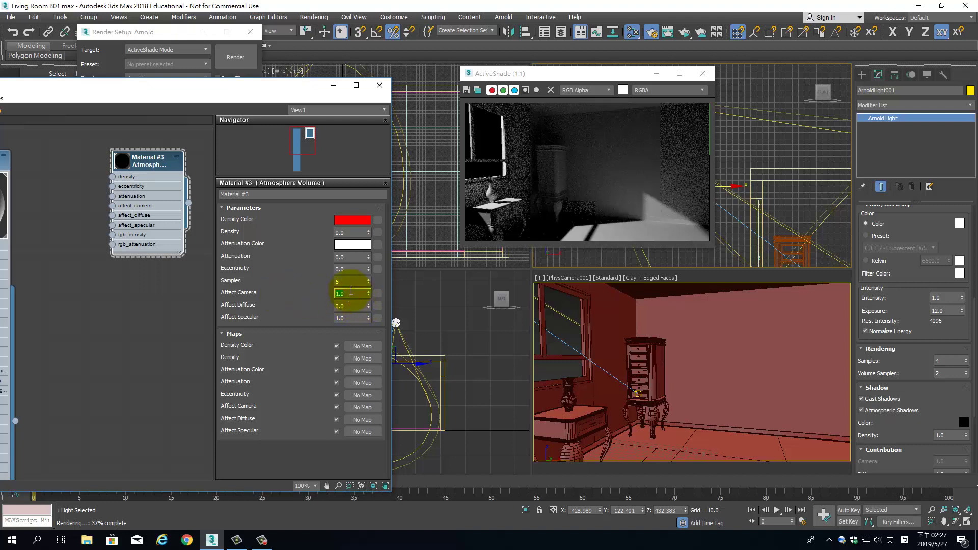
type("10")
key("Return")
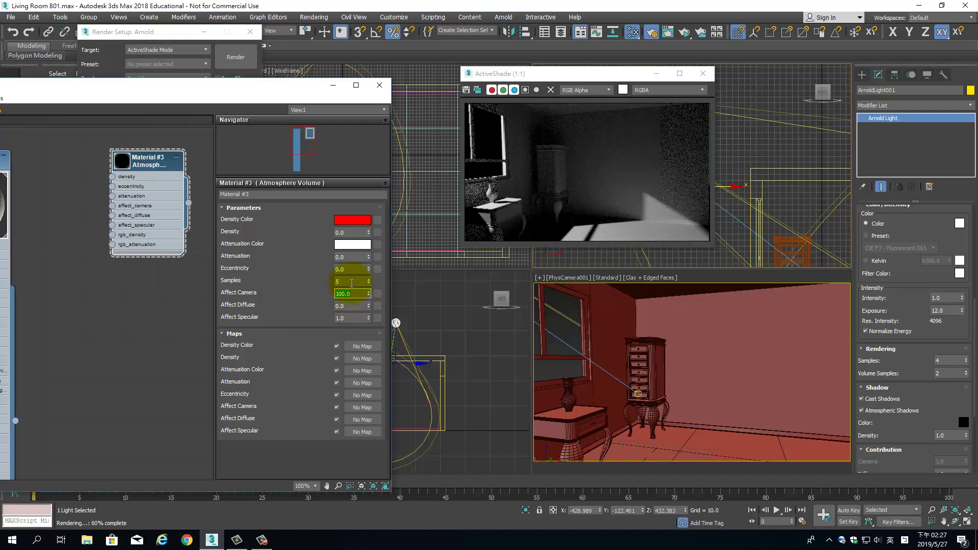
left_click(685, 34)
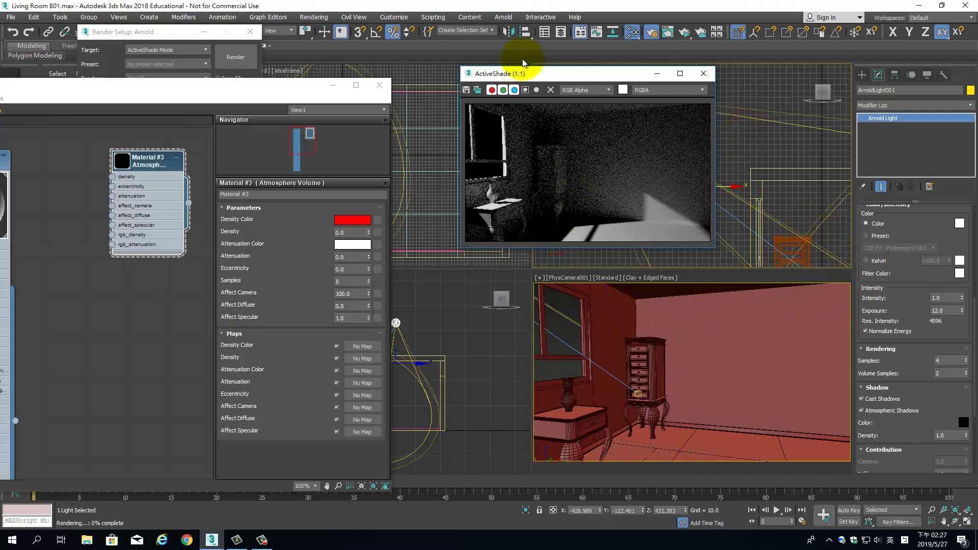
- Move the material editor down and select the Density value for editing
left_click(310, 87)
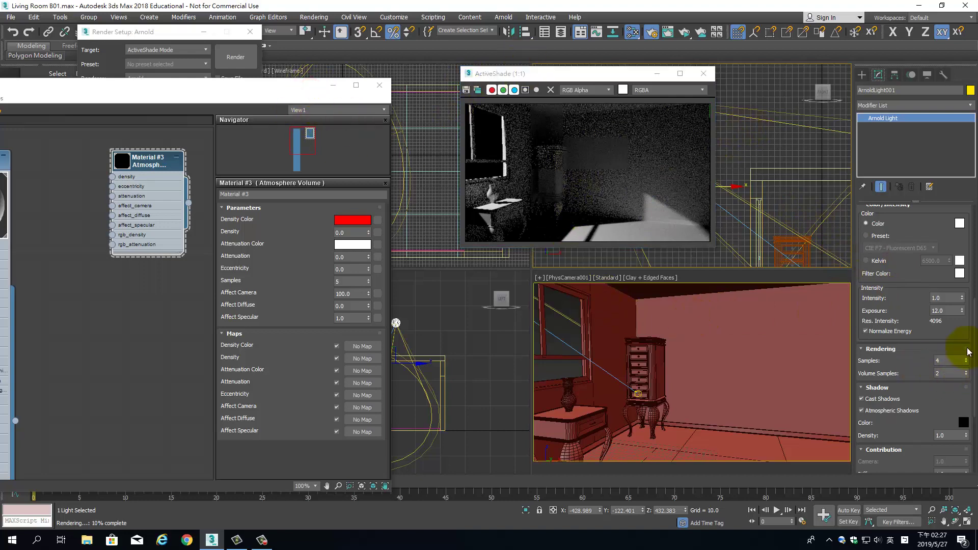
left_click_drag(971, 330, 948, 407)
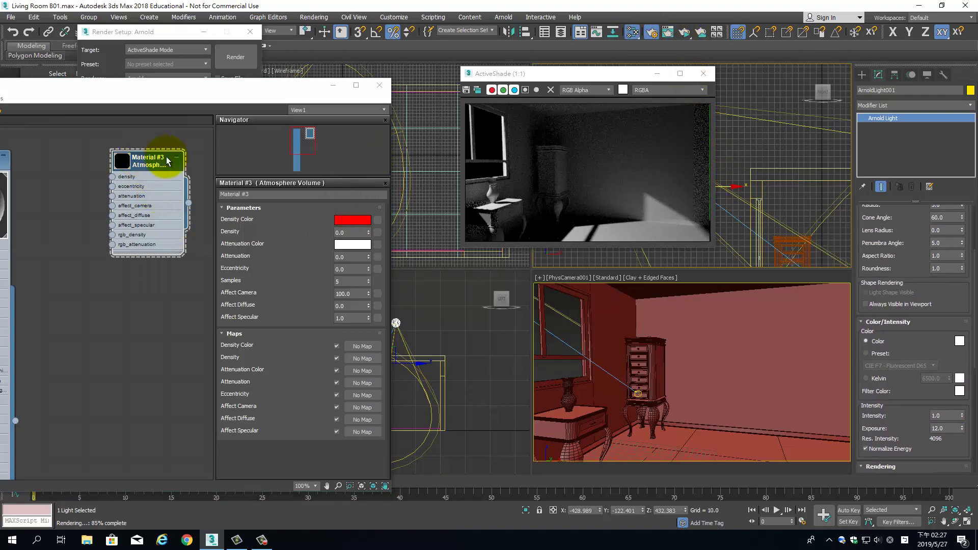
left_click_drag(306, 92, 301, 147)
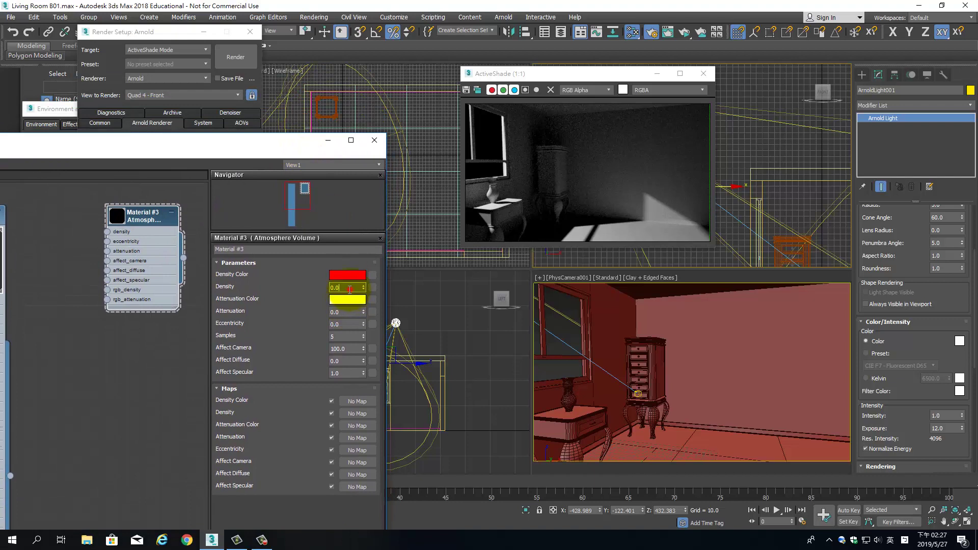
double_click(350, 289)
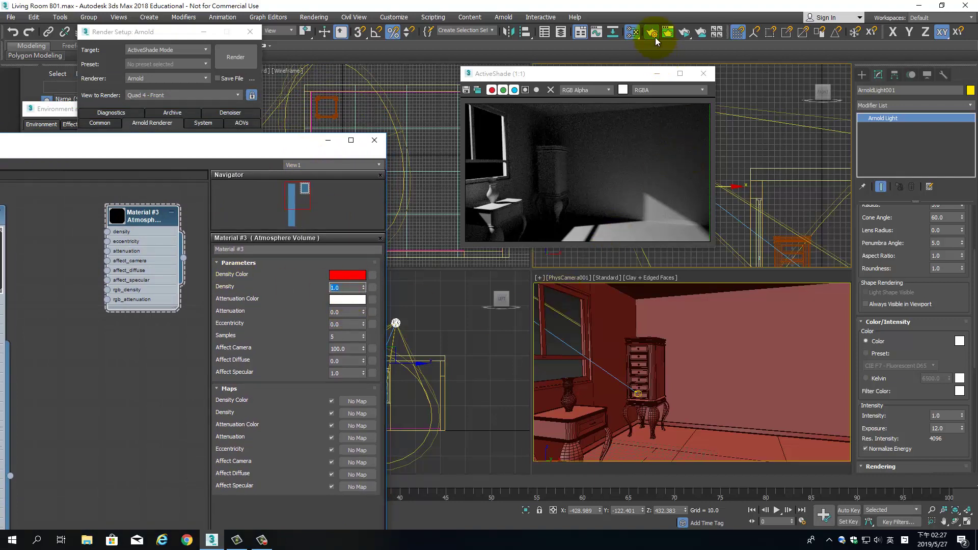
- Commit Density 1.0, return Affect Camera to 1.0, and refresh ActiveShade to show the red fog
left_click(678, 72)
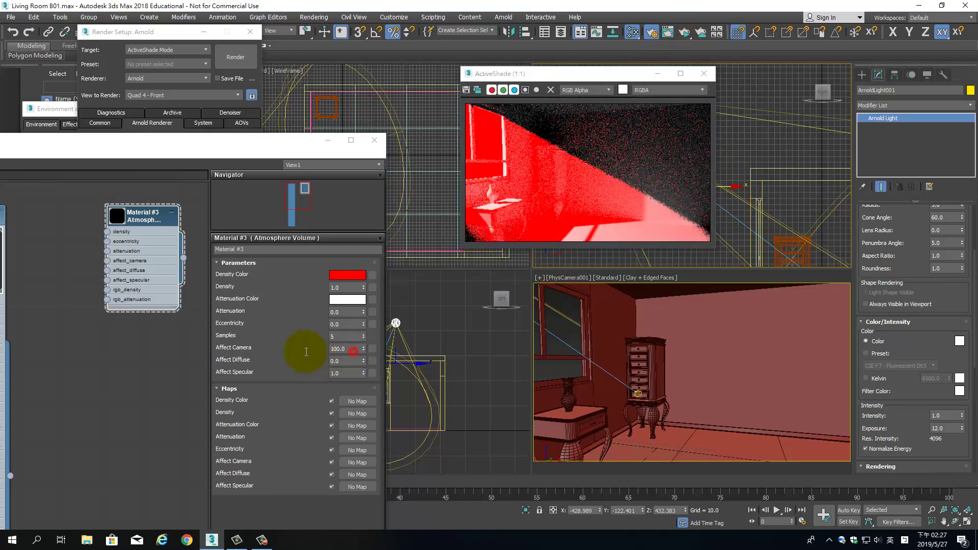
double_click(359, 346)
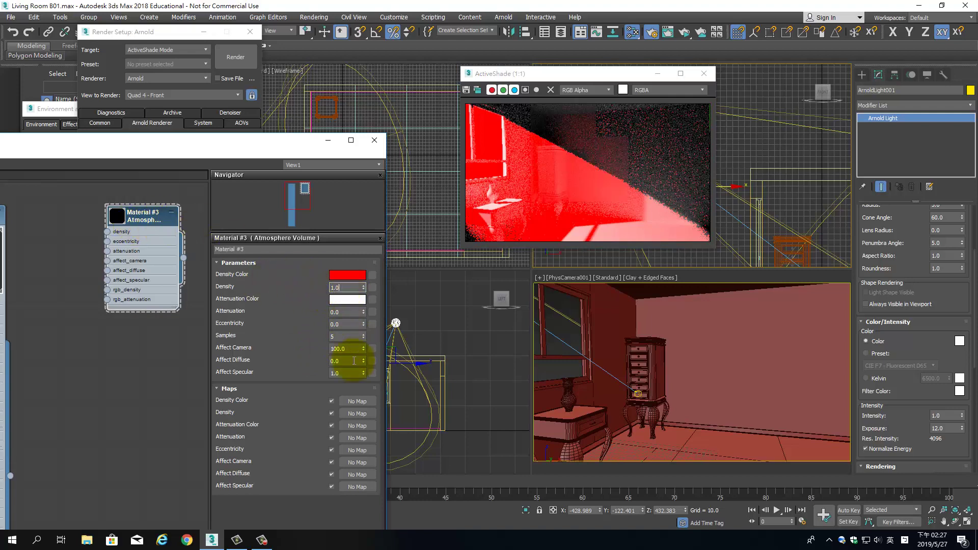
double_click(330, 348)
type("1")
key("Return")
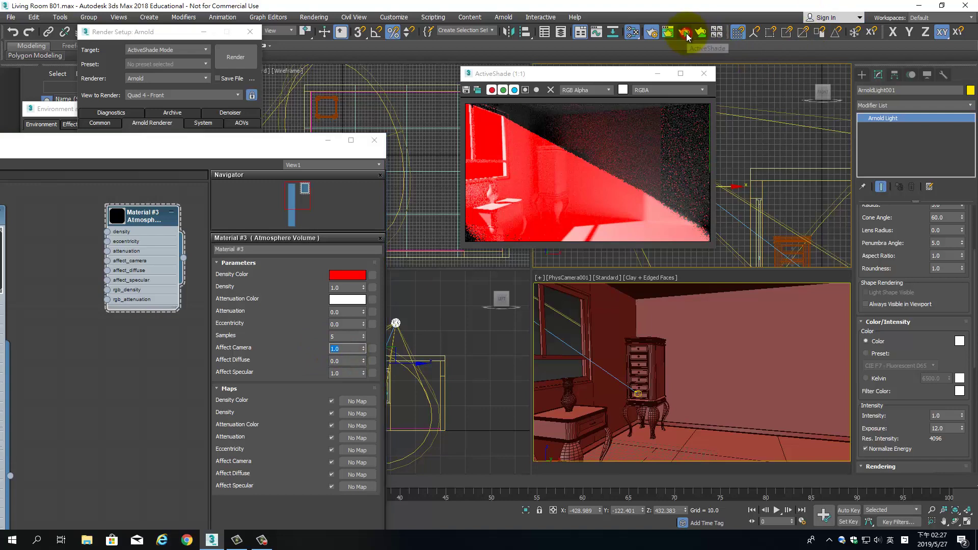
left_click(686, 37)
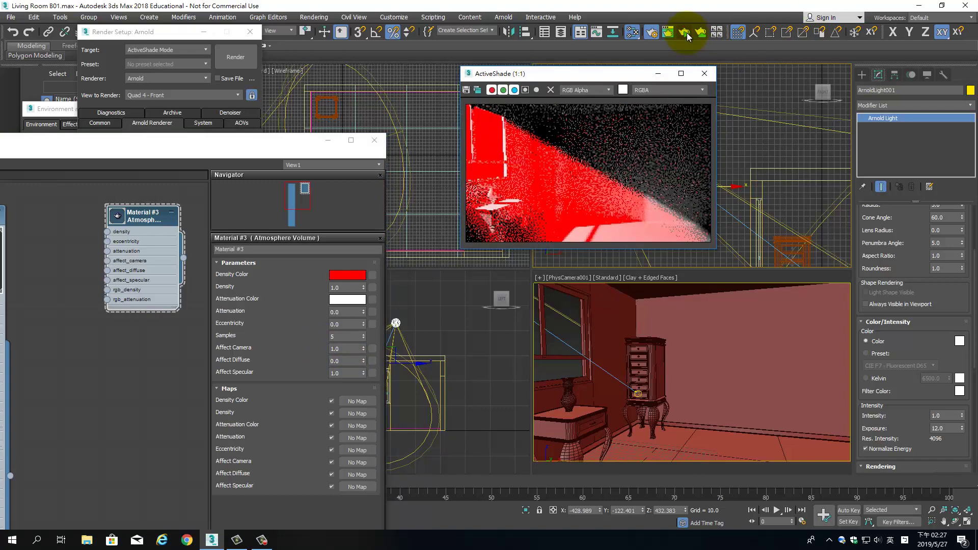
left_click(674, 230)
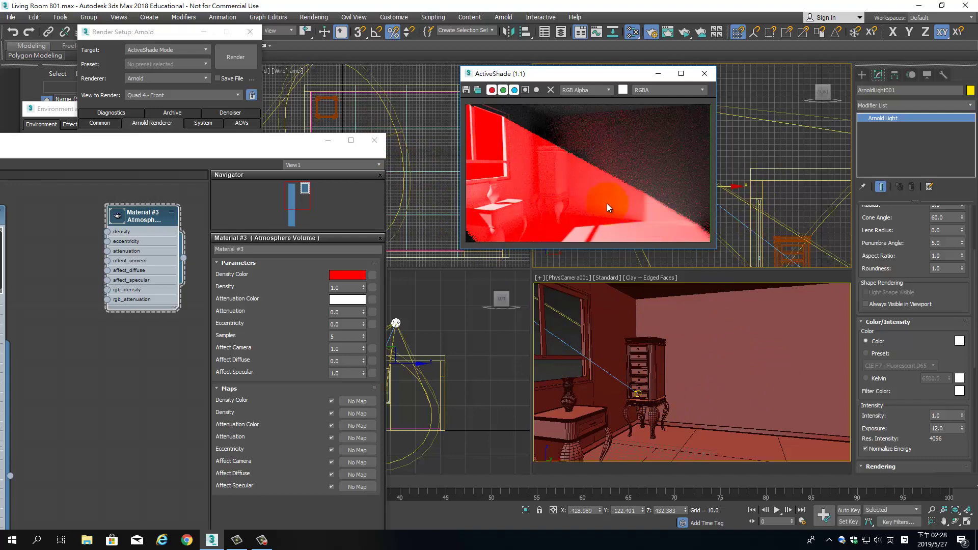
- Change the Density Color to a pale yellow in the Color Selector
double_click(353, 283)
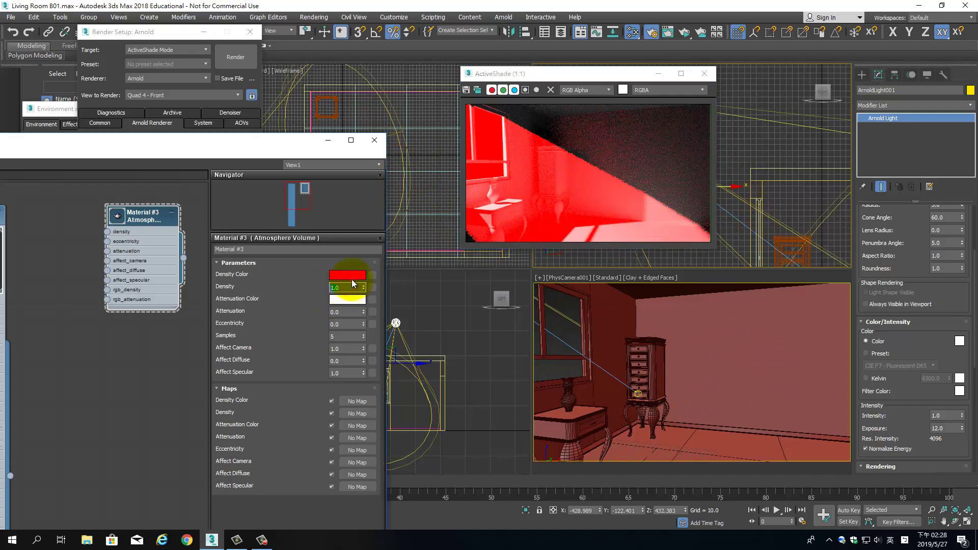
left_click(348, 275)
left_click_drag(225, 114, 216, 67)
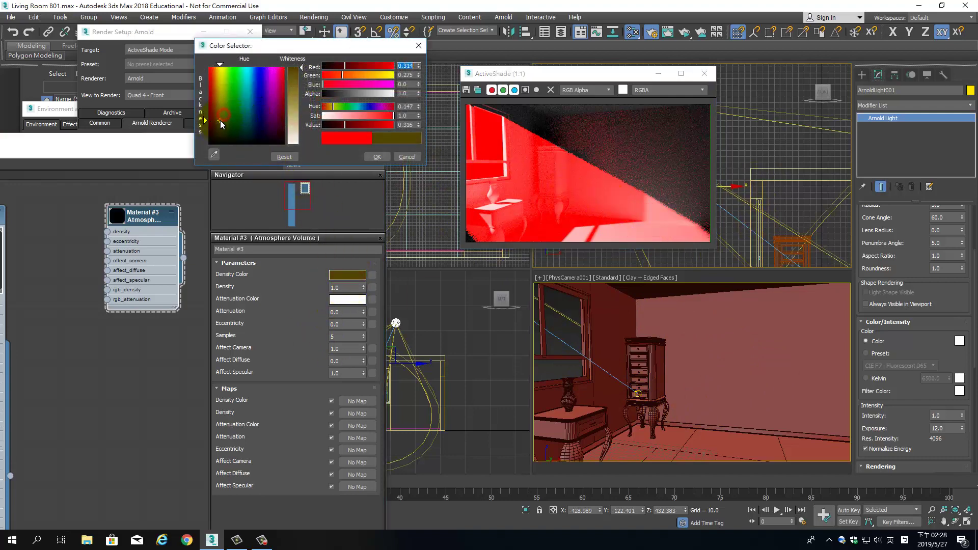
left_click_drag(294, 104, 301, 135)
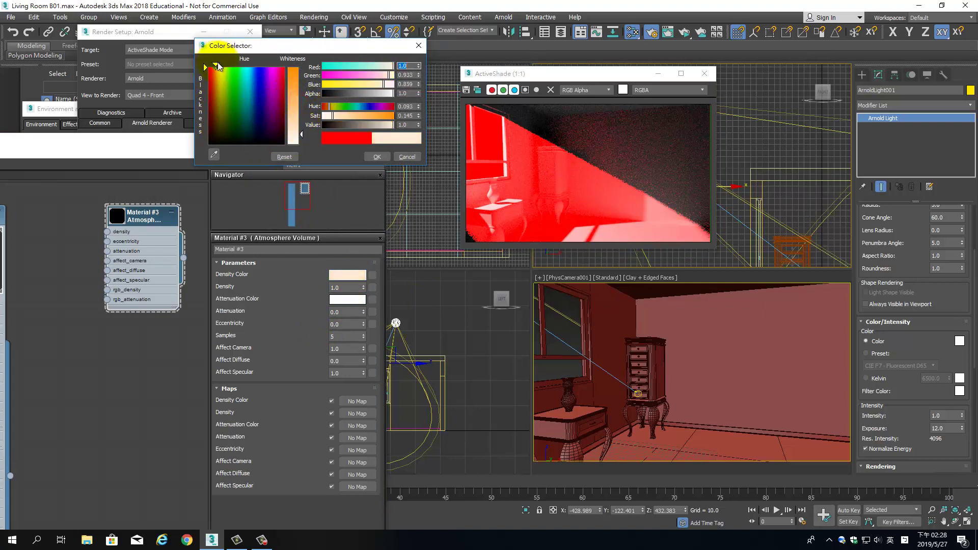
left_click_drag(218, 63, 223, 64)
- Lower the atmosphere Density to 0.1
left_click(341, 287)
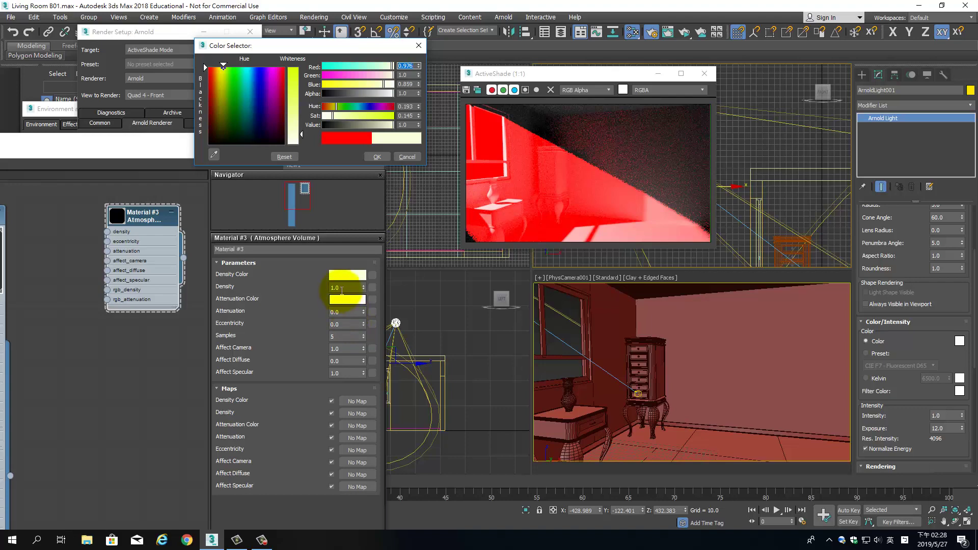
type("0.1")
key("Return")
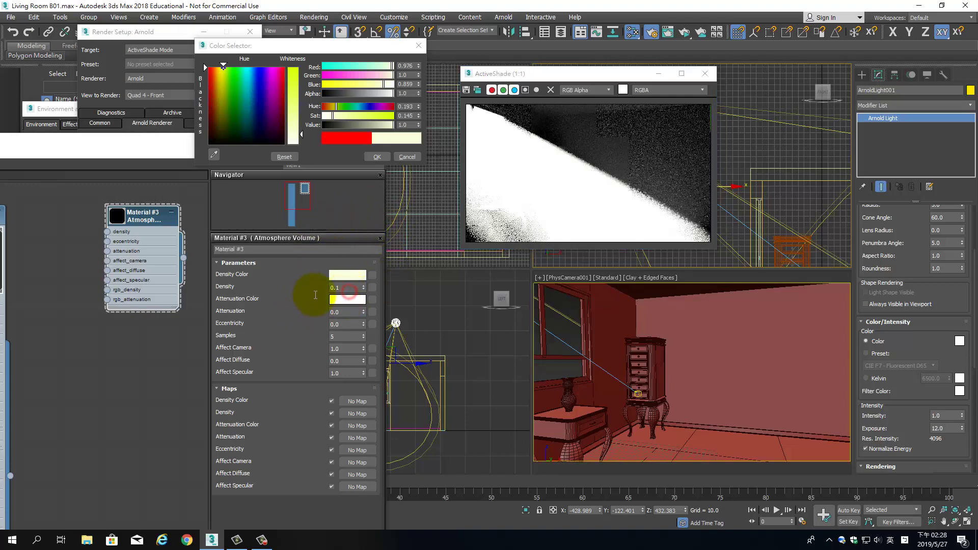
double_click(355, 289)
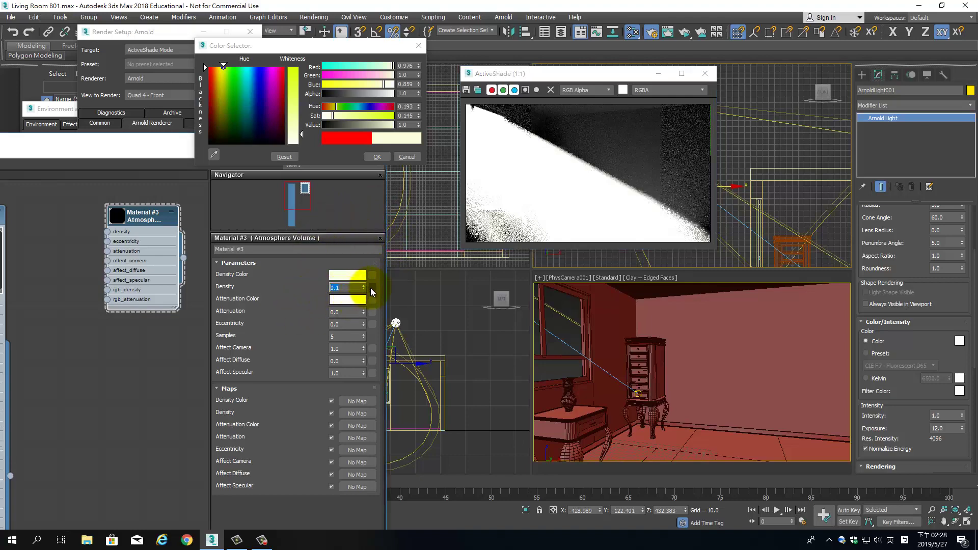
left_click(344, 287)
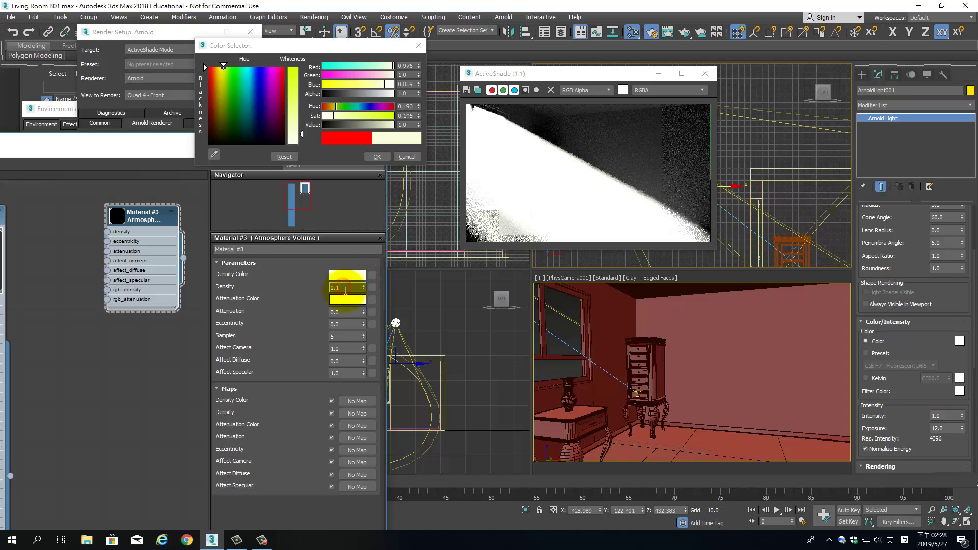
- Lower ArnoldLight001's Exposure to 8, then 9, re-rendering ActiveShade after each change
left_click(950, 429)
type("8")
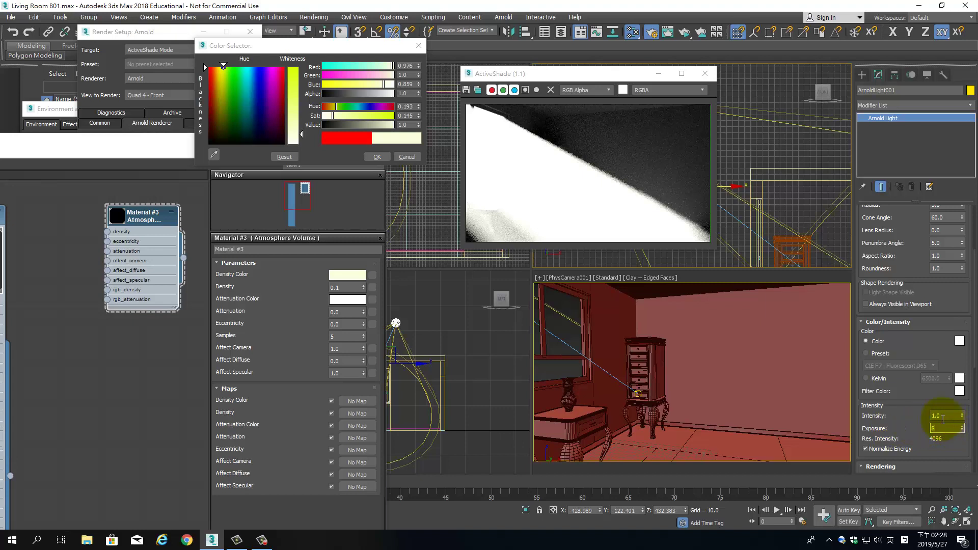
key("Return")
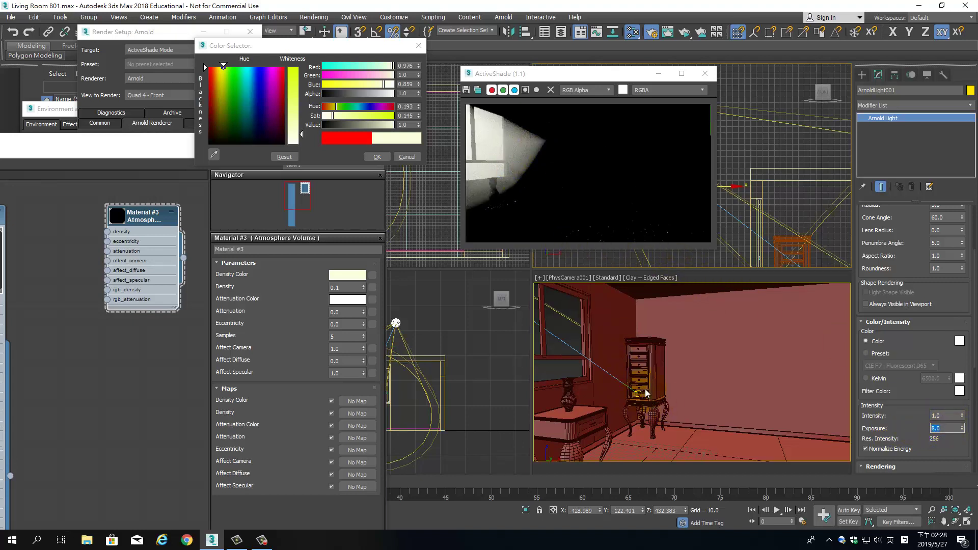
left_click(684, 32)
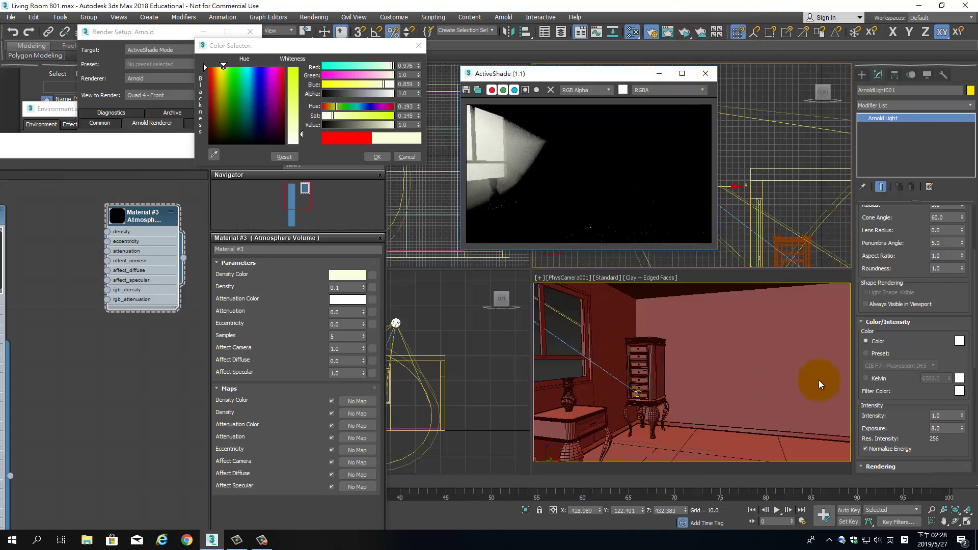
left_click(947, 428)
type("9")
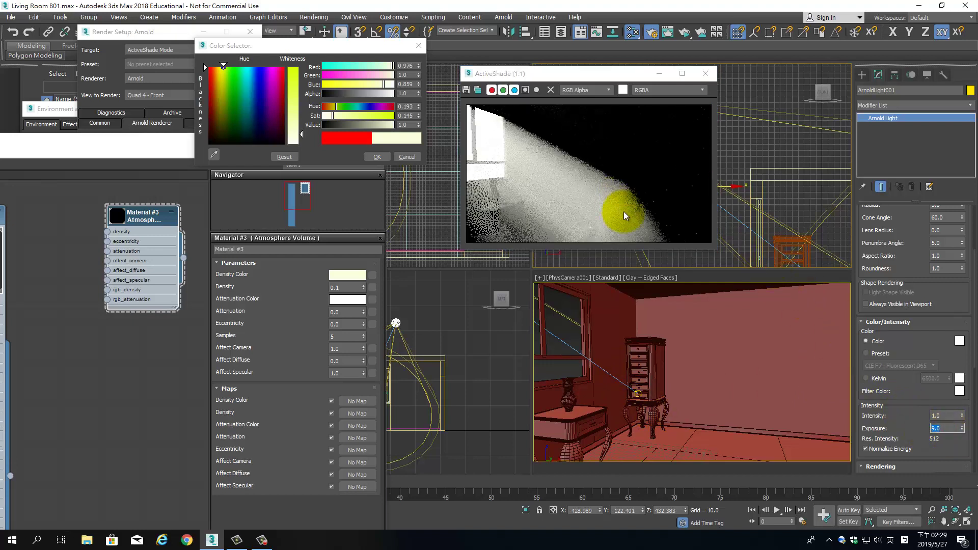
left_click(702, 37)
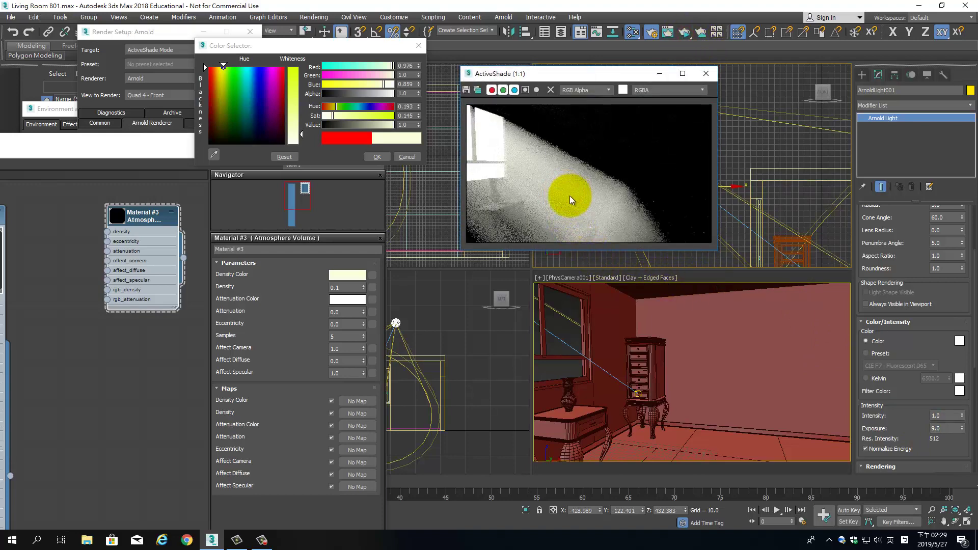
- Set Density to 0.01, re-run ActiveShade, and open the Attenuation Color in the Color Selector
double_click(334, 288)
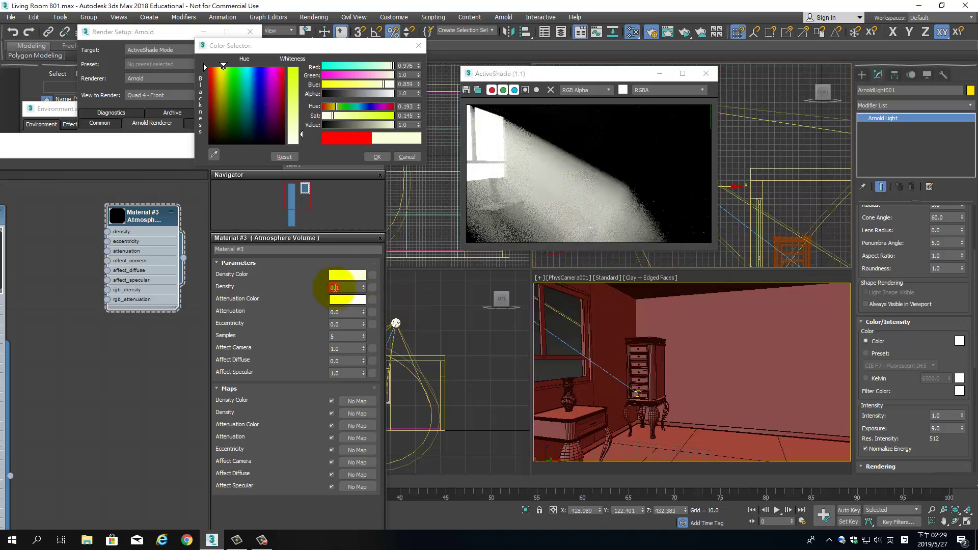
type("0.01")
key("Return")
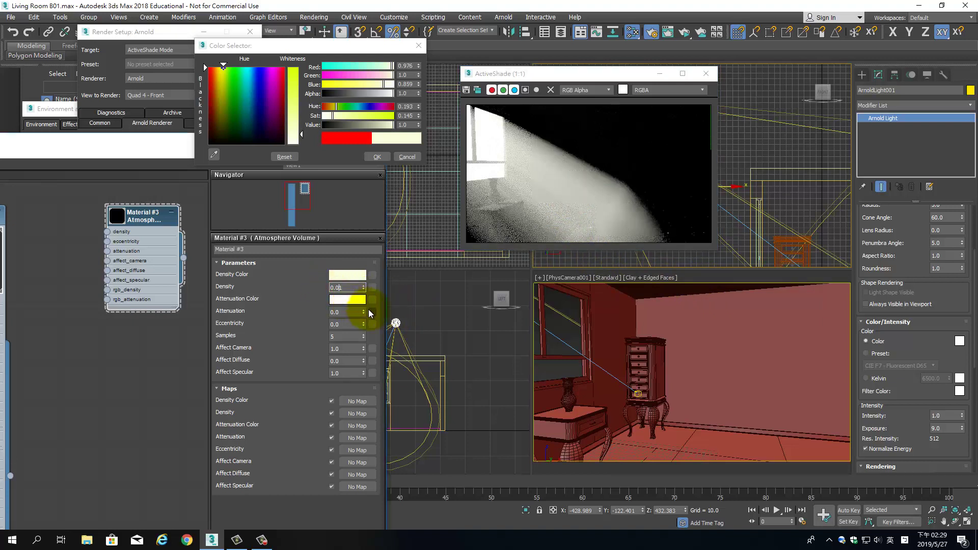
key("Return")
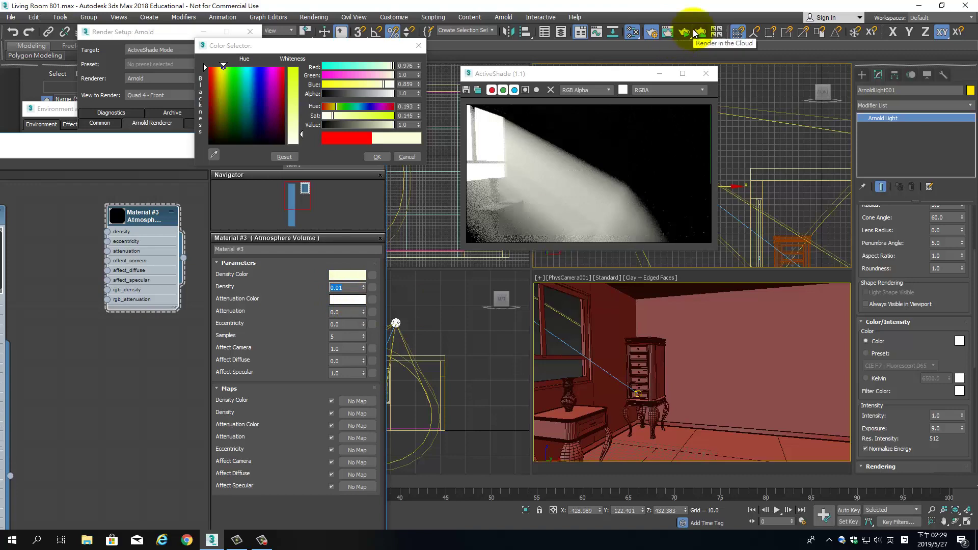
left_click(685, 34)
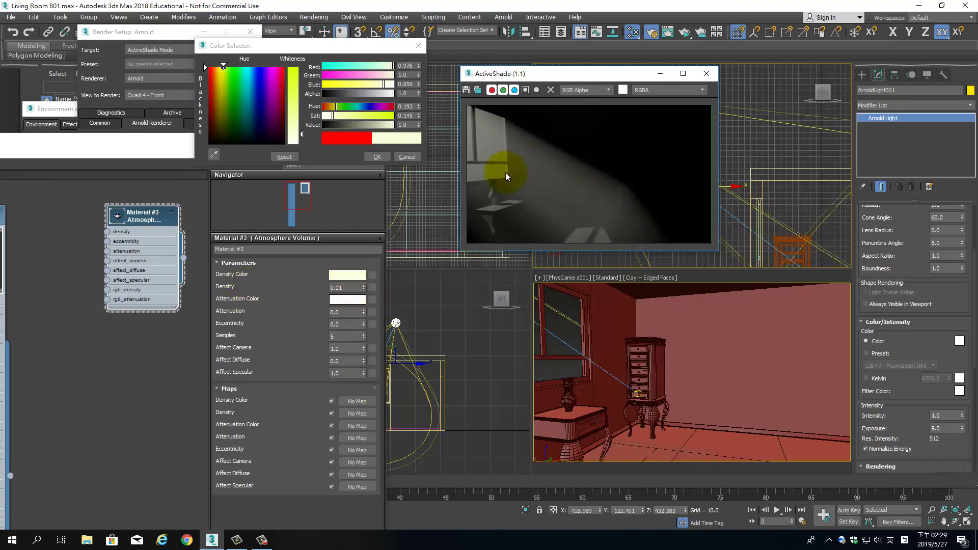
left_click(349, 304)
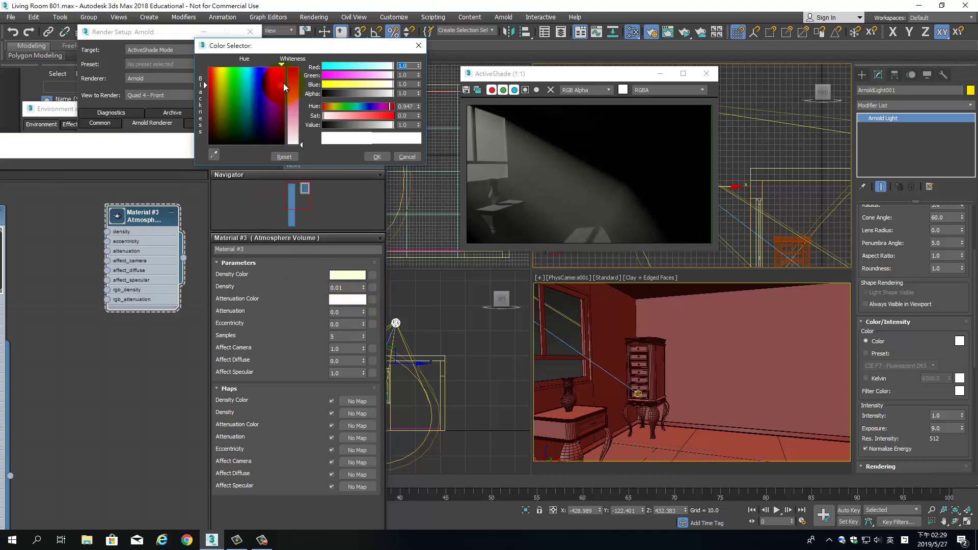
- Make the Attenuation Color pink and refresh the ActiveShade render
left_click_drag(283, 84, 285, 72)
left_click(298, 112)
left_click_drag(299, 113, 299, 109)
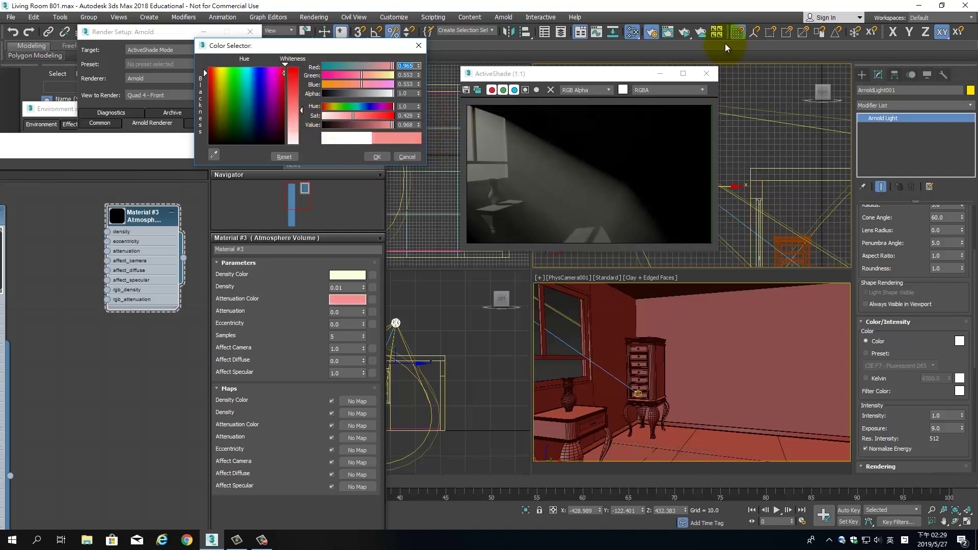
left_click(674, 98)
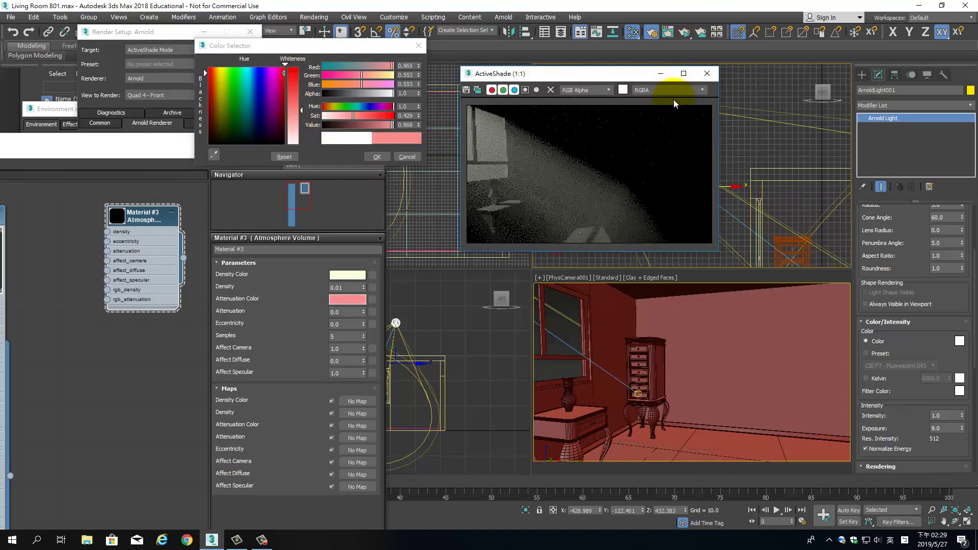
- Set Attenuation to 0.1 and re-render the beam
left_click(344, 312)
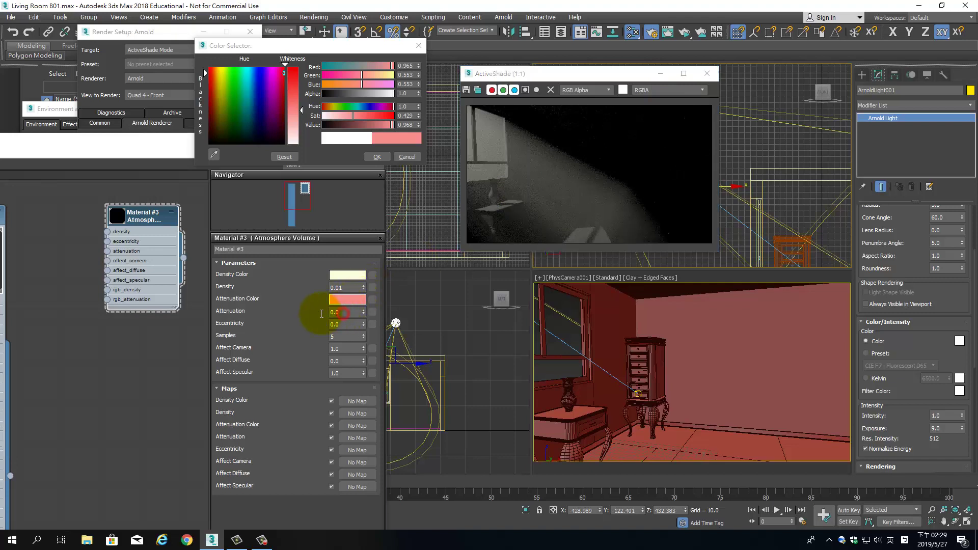
left_click(351, 312)
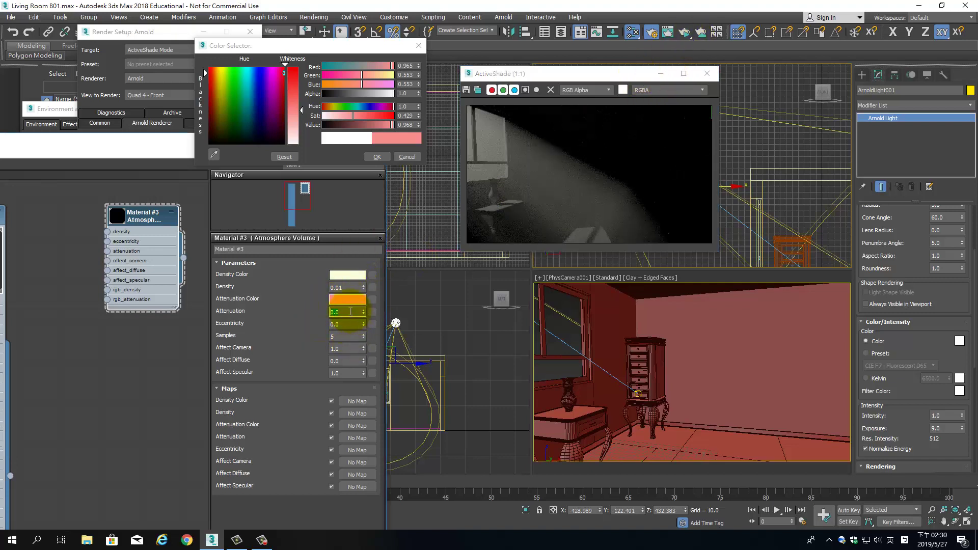
type("0")
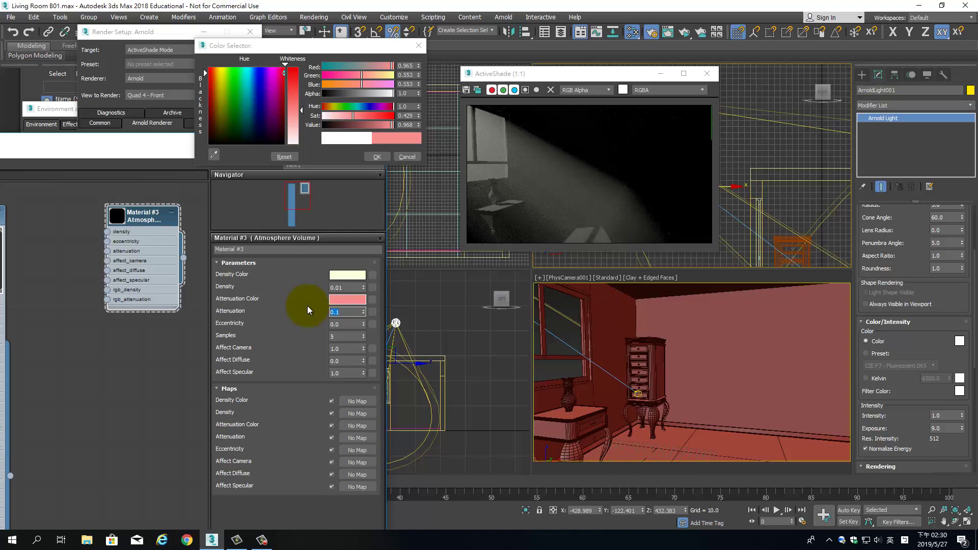
left_click(684, 33)
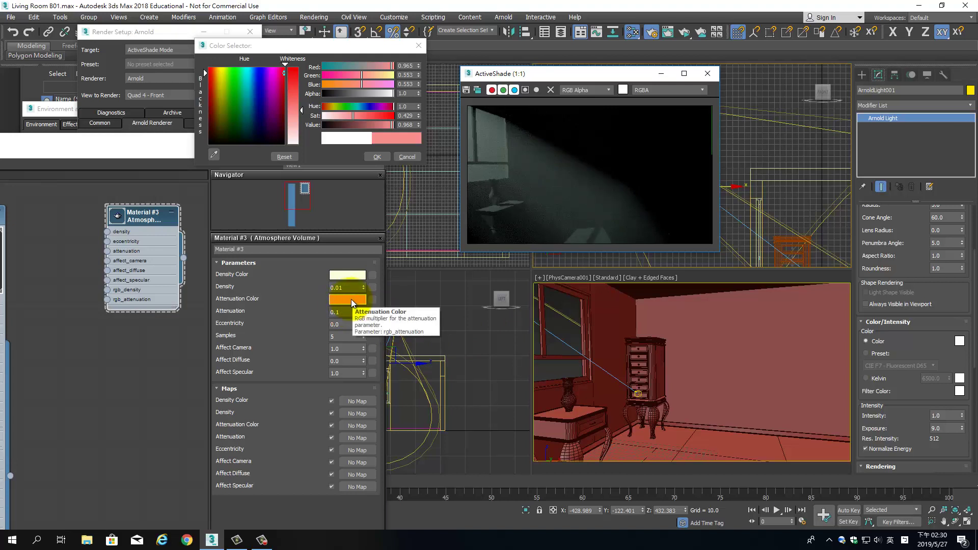
- Warm the Density Color toward cream and restart ActiveShade
left_click(344, 277)
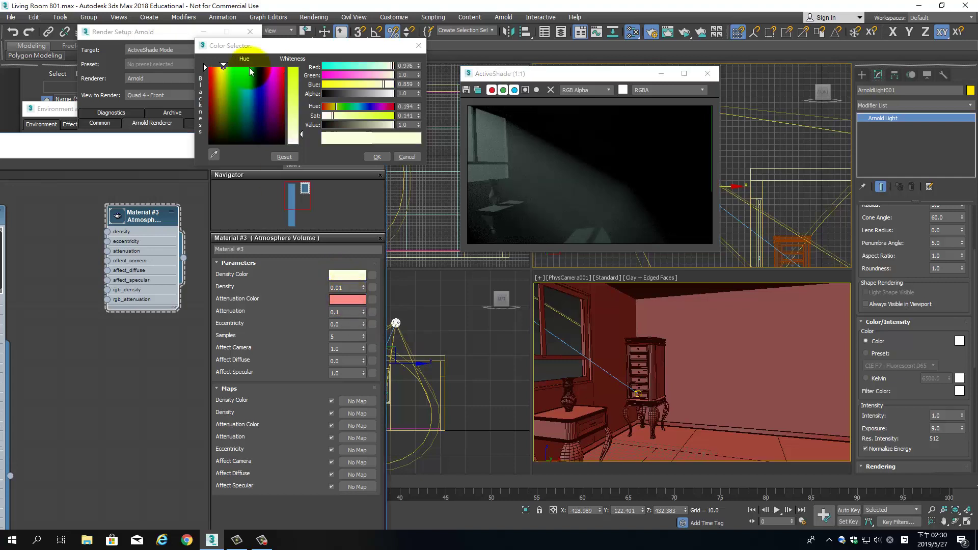
left_click_drag(231, 62, 219, 64)
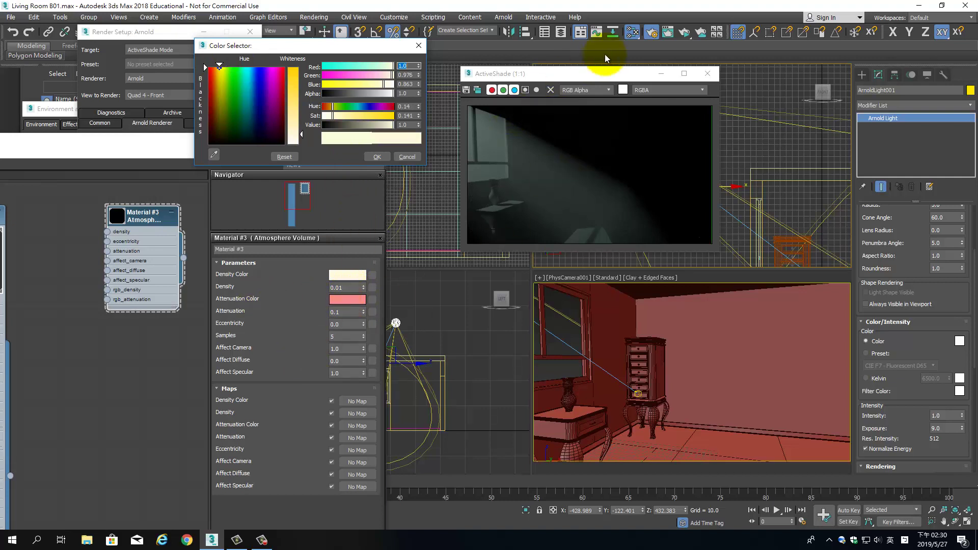
left_click(613, 32)
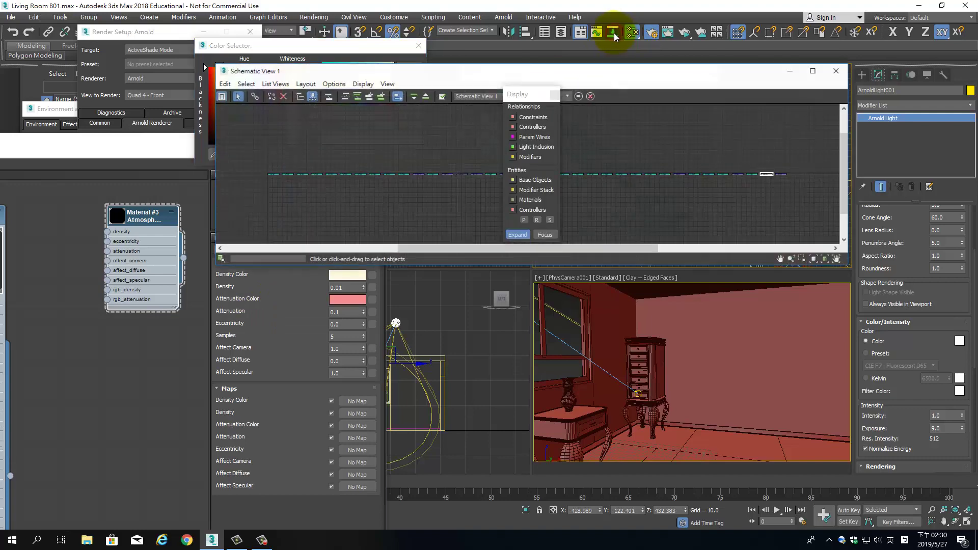
left_click(835, 69)
left_click(688, 37)
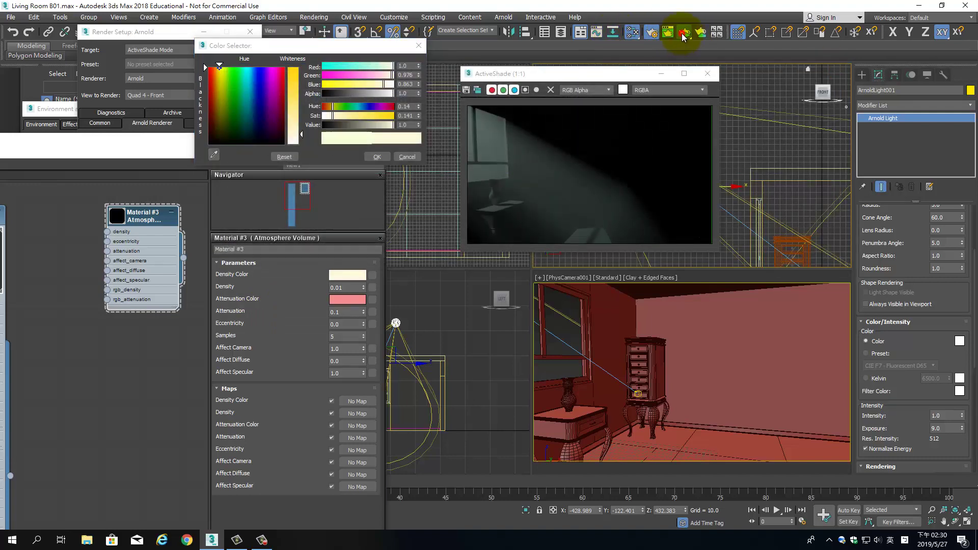
- Test a blue-violet Attenuation Color, then cancel it, keeping the pink
left_click(352, 300)
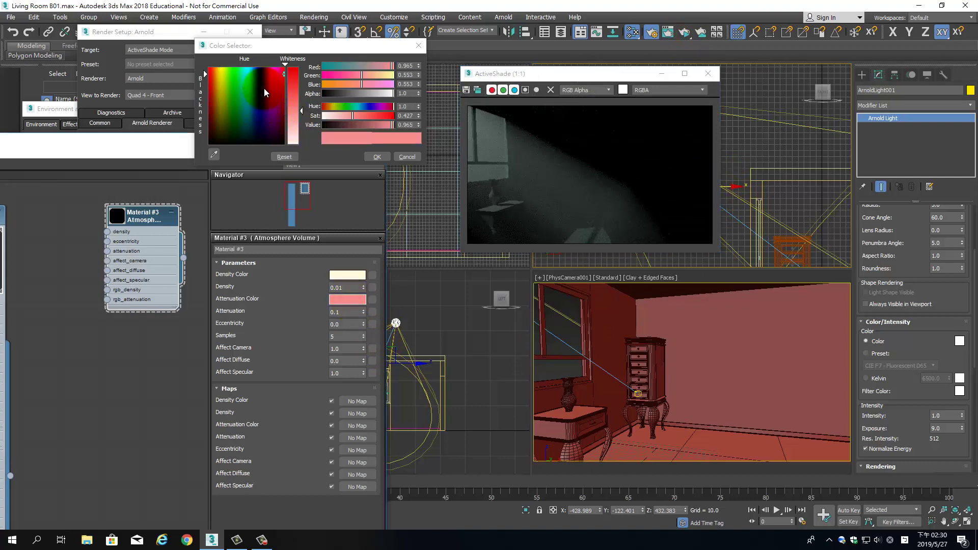
left_click(262, 65)
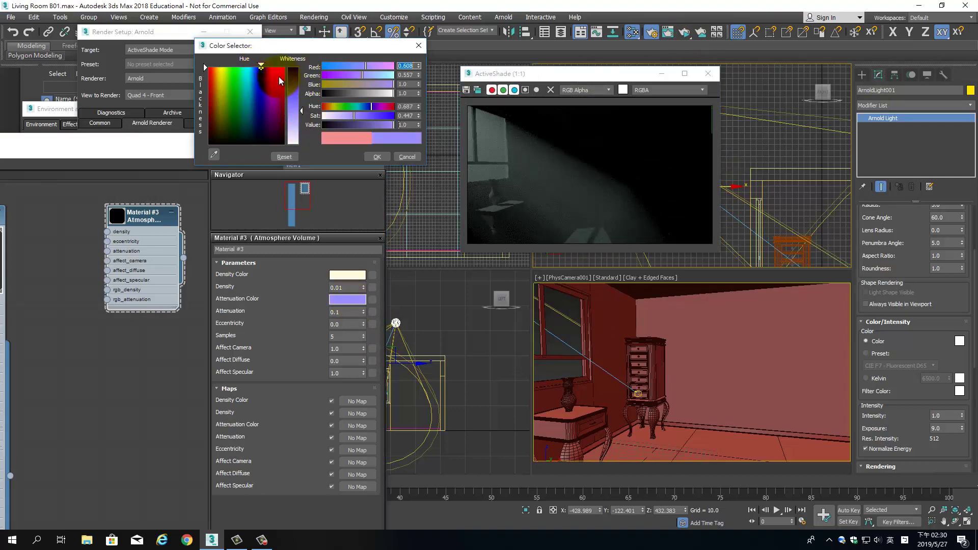
left_click_drag(259, 66, 294, 66)
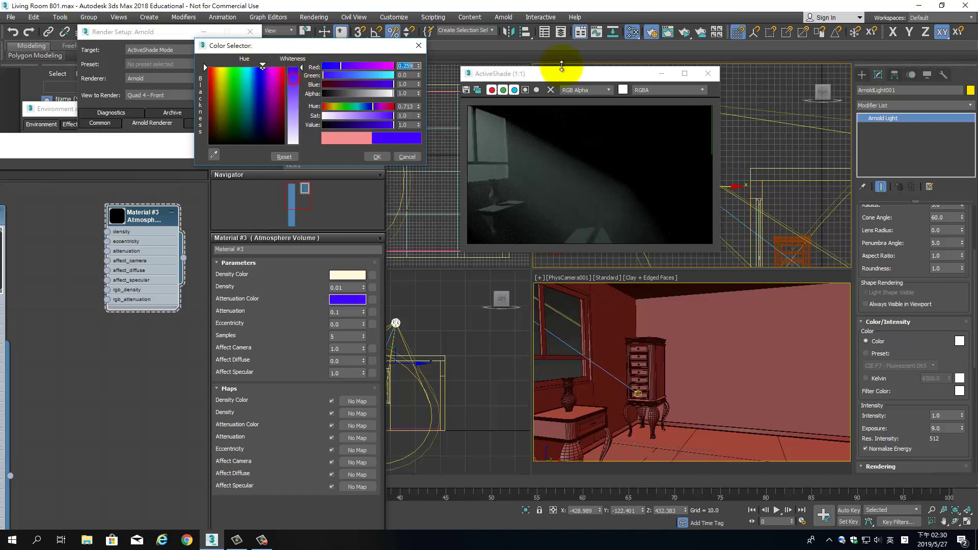
left_click(685, 34)
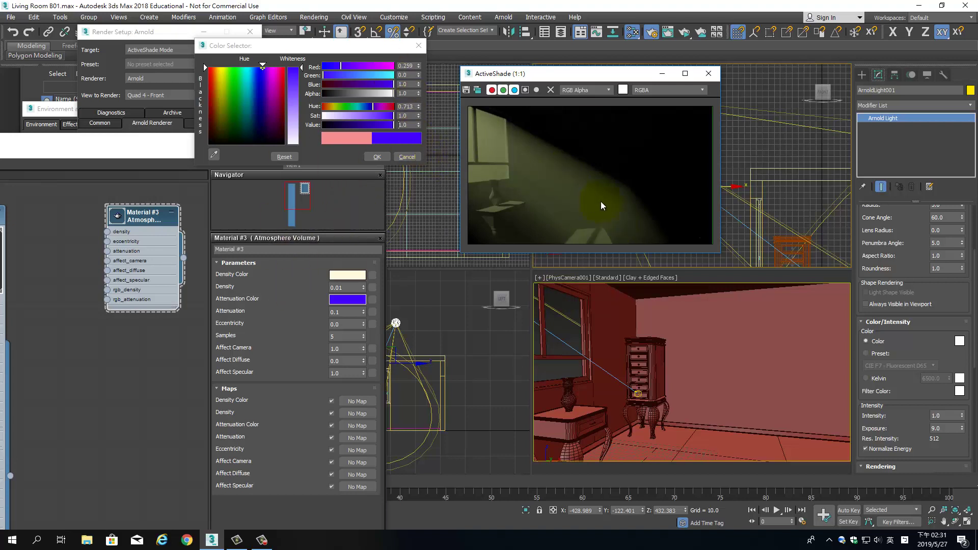
left_click(419, 45)
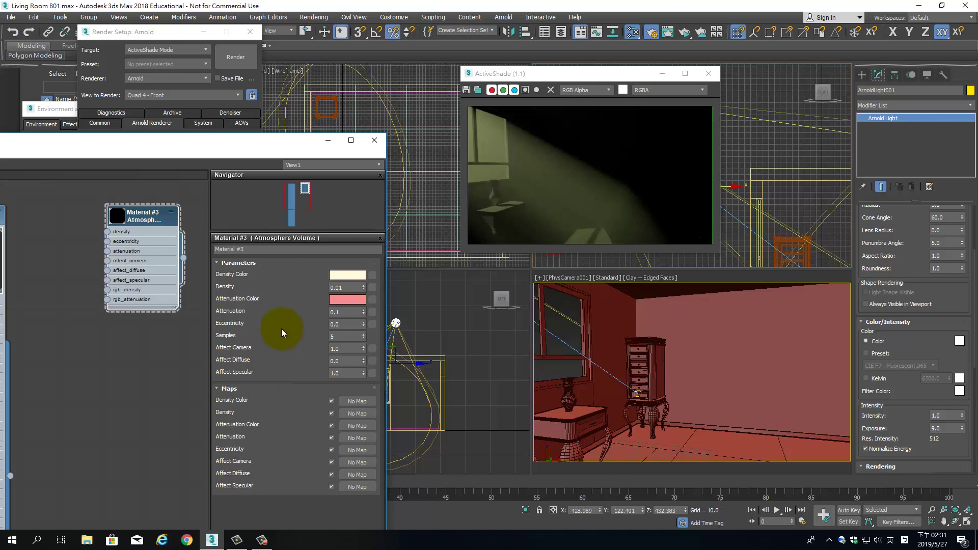
- Set Eccentricity to 1.0 and refresh the ActiveShade render
left_click(348, 324)
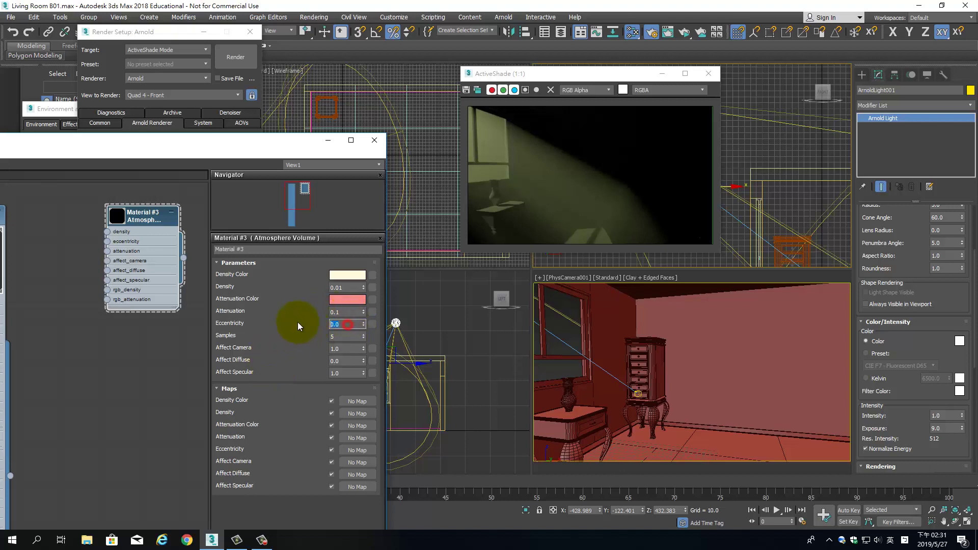
left_click(352, 326)
double_click(350, 324)
left_click(351, 327)
type("1")
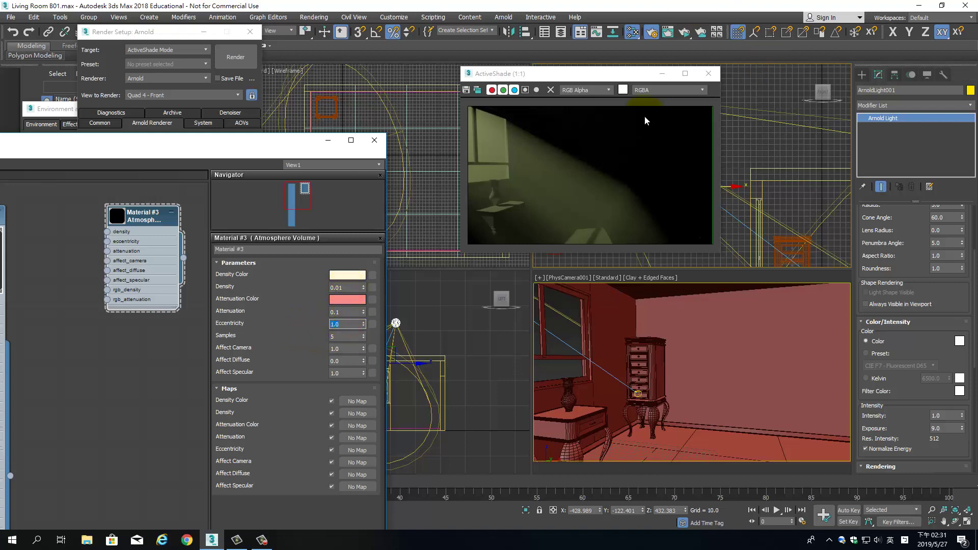
left_click(572, 131)
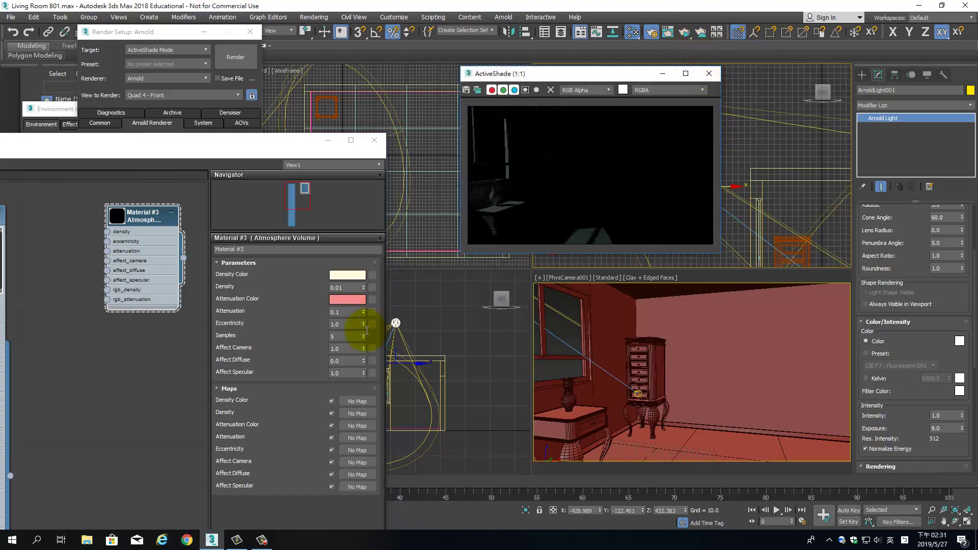
- Try Eccentricity -1.0, then 0.1, re-rendering the beam each time
left_click(342, 324)
type("-1")
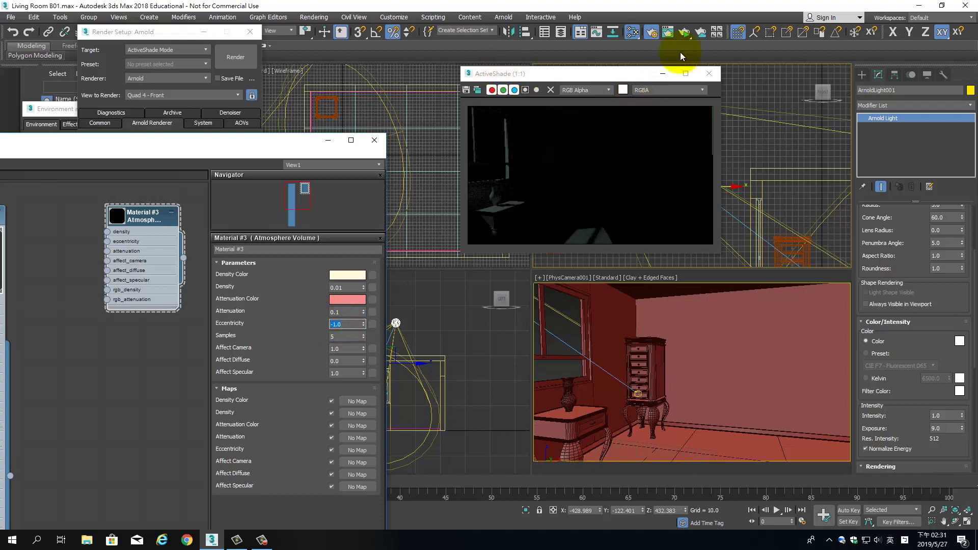
left_click(683, 35)
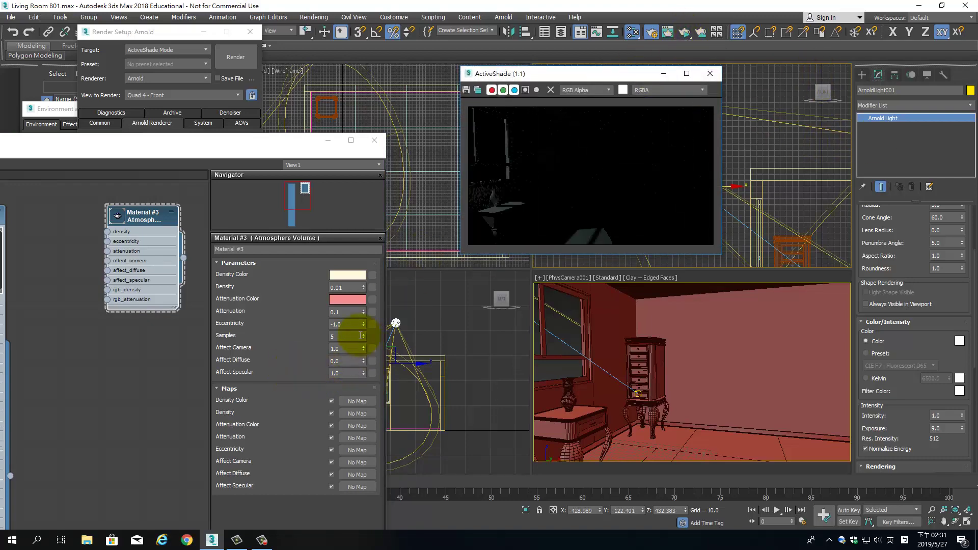
left_click(349, 325)
left_click_drag(360, 325, 315, 323)
type("0.1")
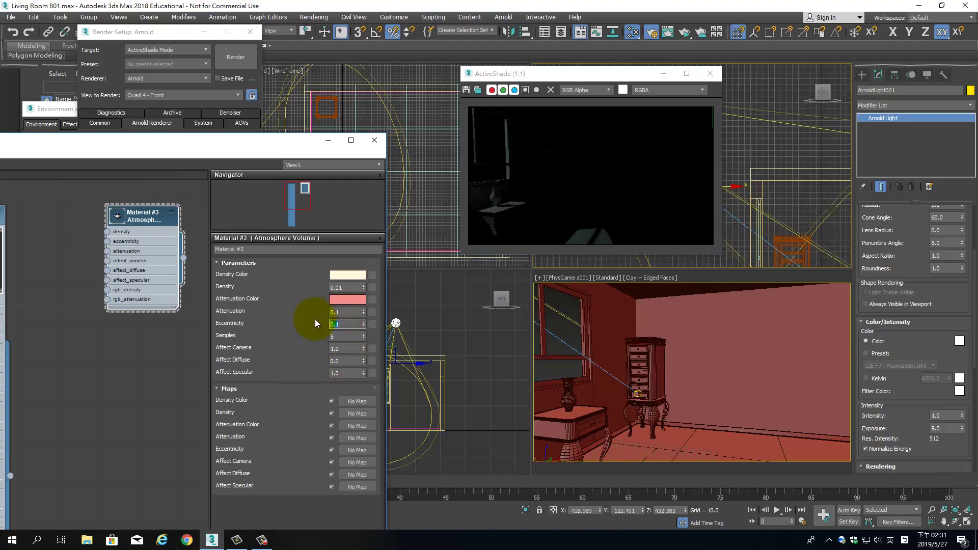
left_click(681, 36)
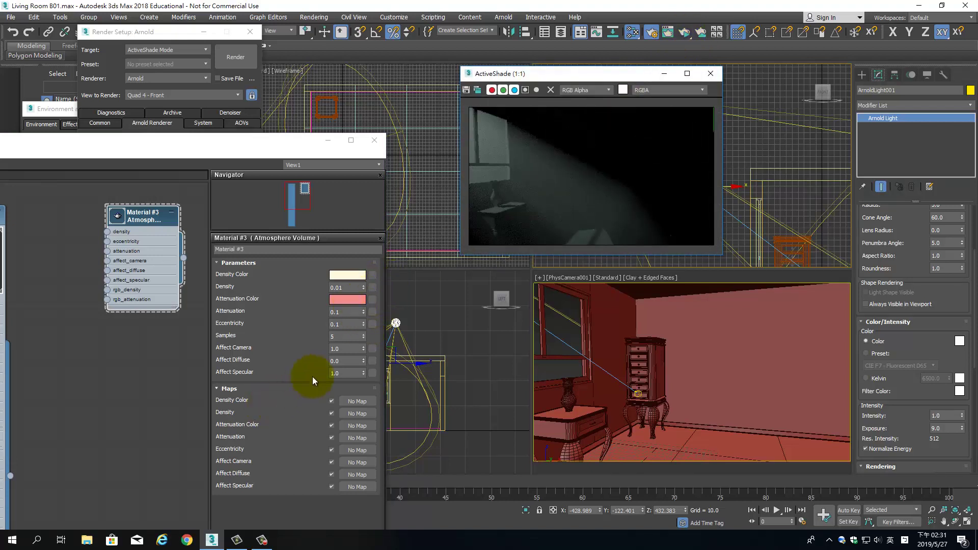
- Return Eccentricity to 0.0 and select the Samples value
left_click(342, 324)
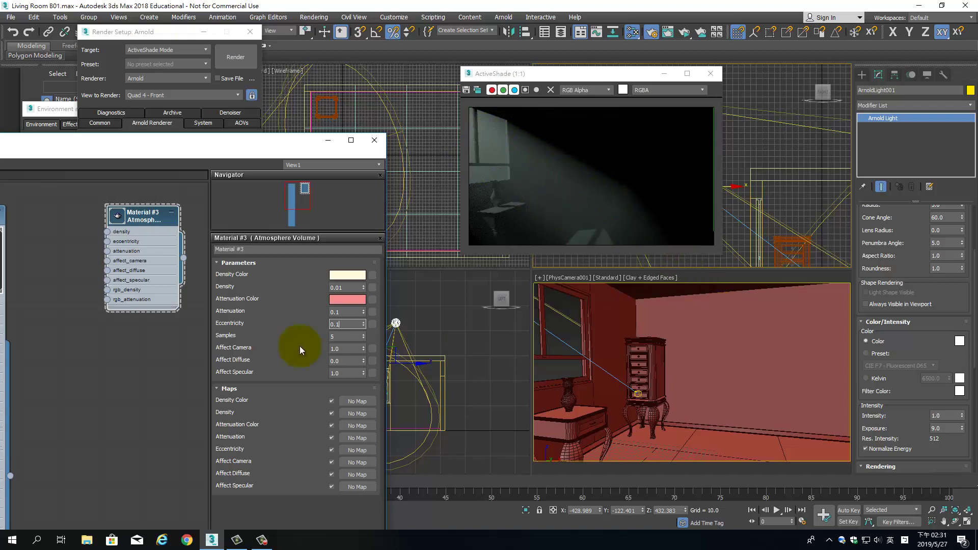
key("Return")
double_click(335, 337)
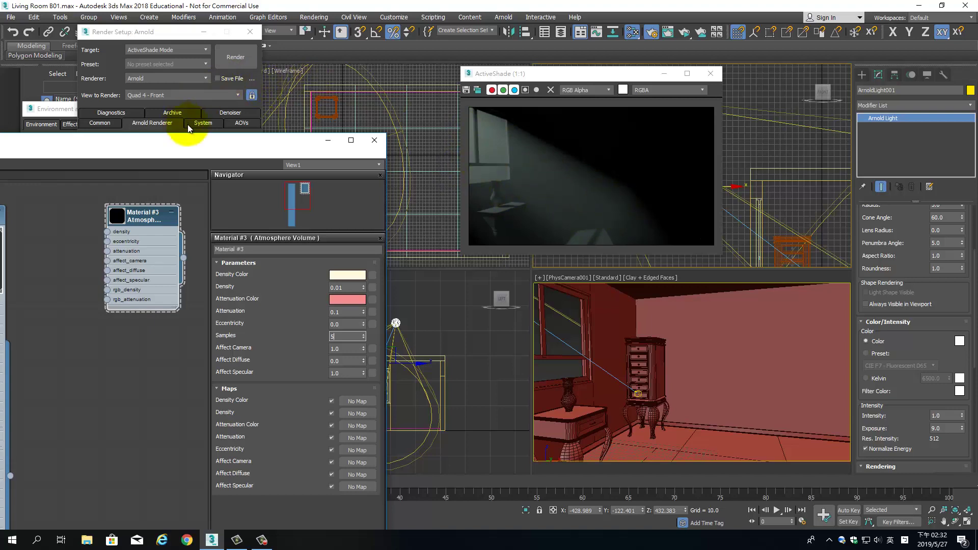
- Bring the Environment camera exposure controls into view, moving the material editor clear of them
mouse_move(201, 142)
left_mouse_down()
mouse_move(466, 195)
mouse_move(579, 267)
left_mouse_up()
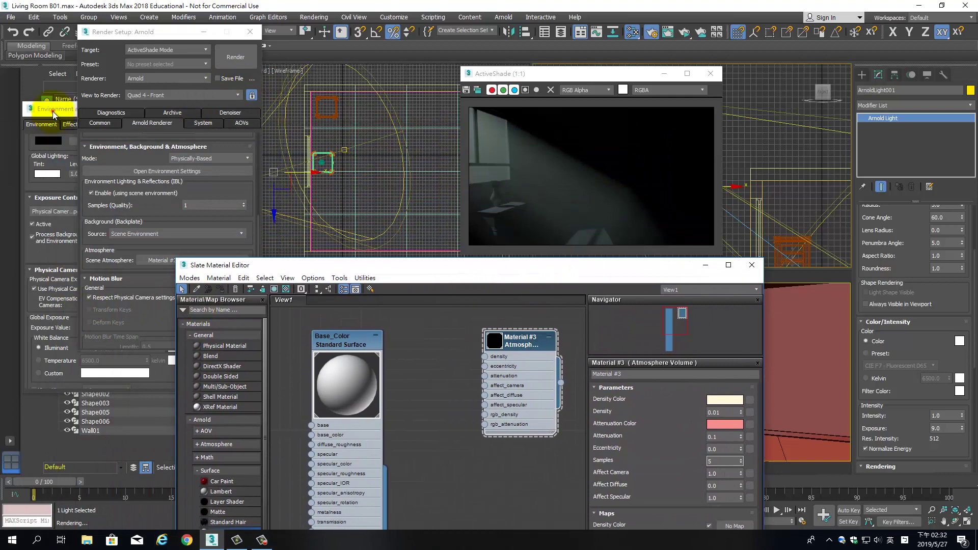
left_click(53, 111)
mouse_move(178, 301)
left_mouse_down()
mouse_move(185, 266)
mouse_move(183, 285)
left_mouse_up()
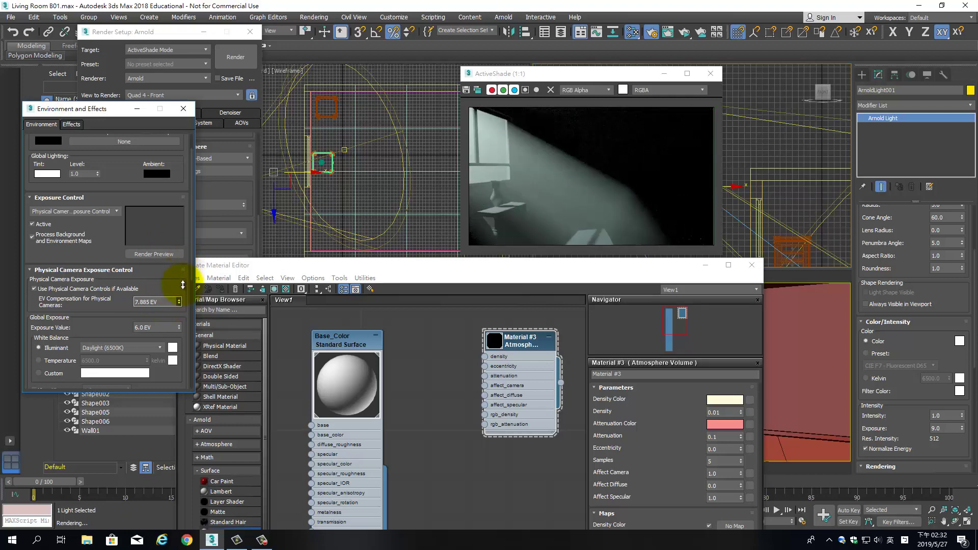
left_click_drag(604, 264, 308, 103)
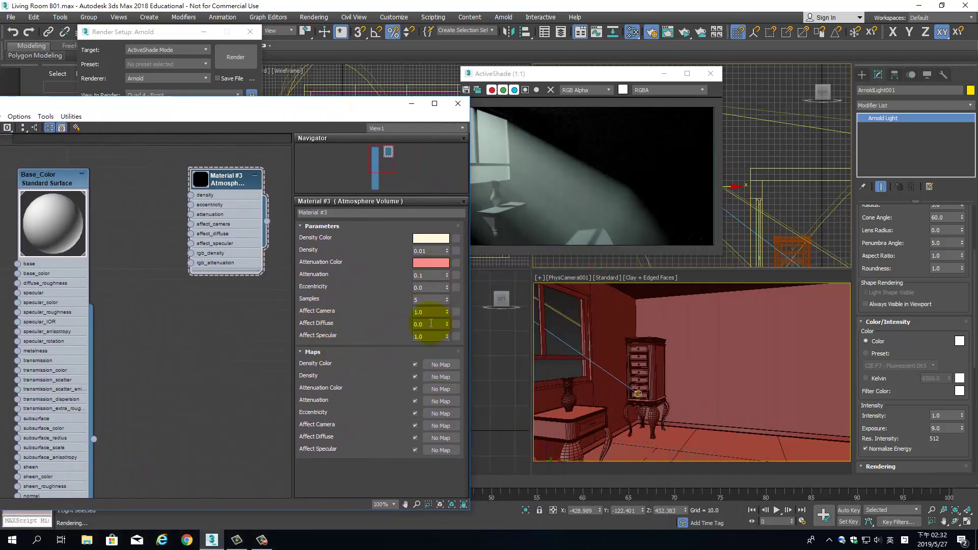
- Set the Arnold light's Exposure to 12
left_click(431, 300)
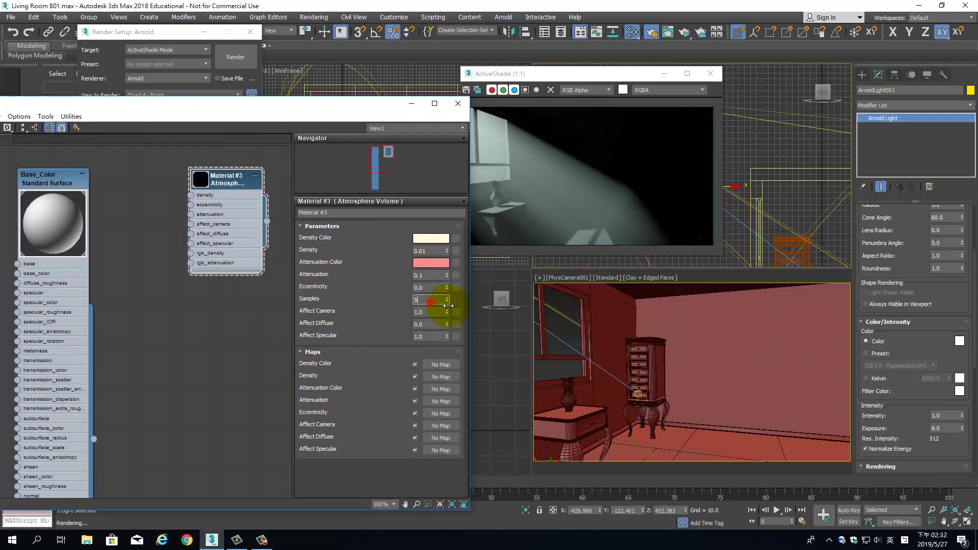
left_click(947, 428)
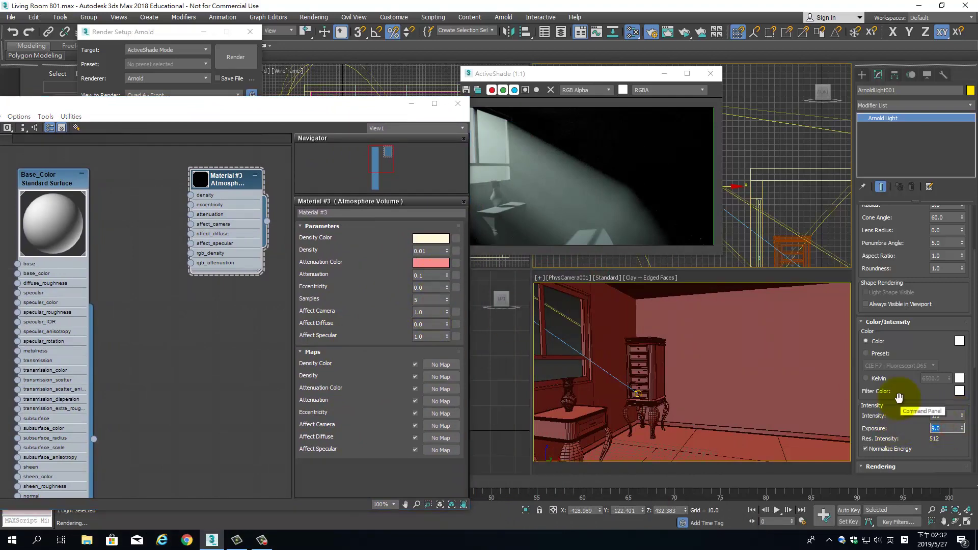
type("12")
key("Return")
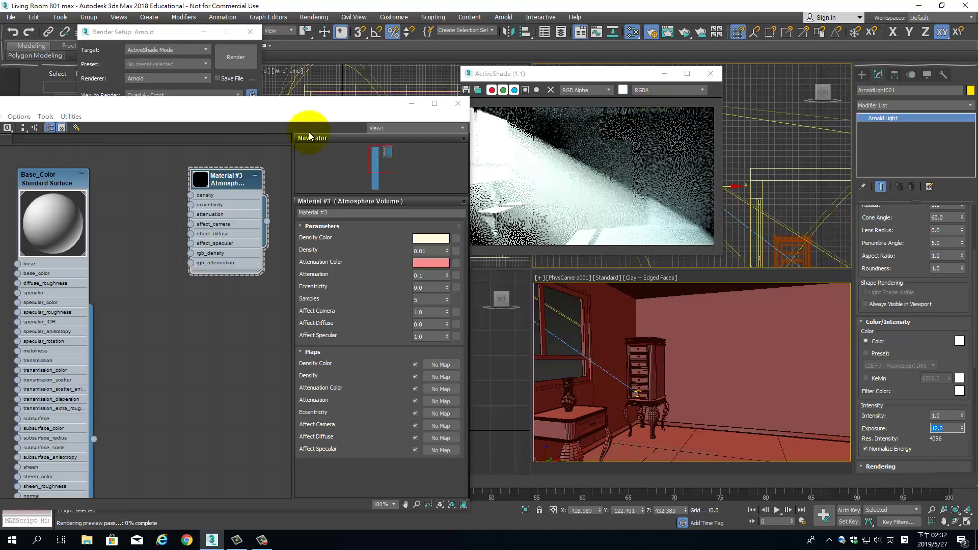
- Lower the camera EV Compensation to about 5.768 EV, moving the material editor off the render
left_click_drag(306, 104, 977, 224)
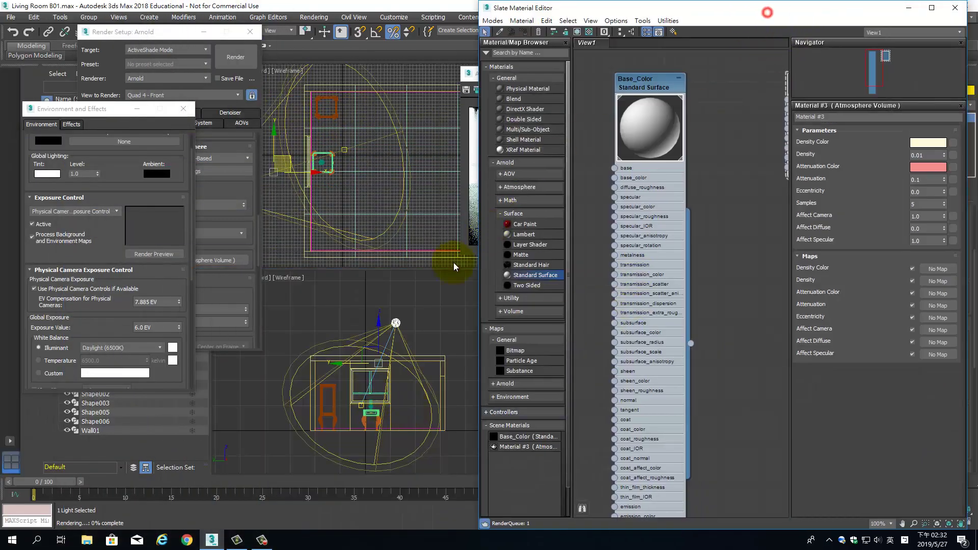
left_click_drag(768, 15, 632, 40)
left_click_drag(741, 43, 674, 313)
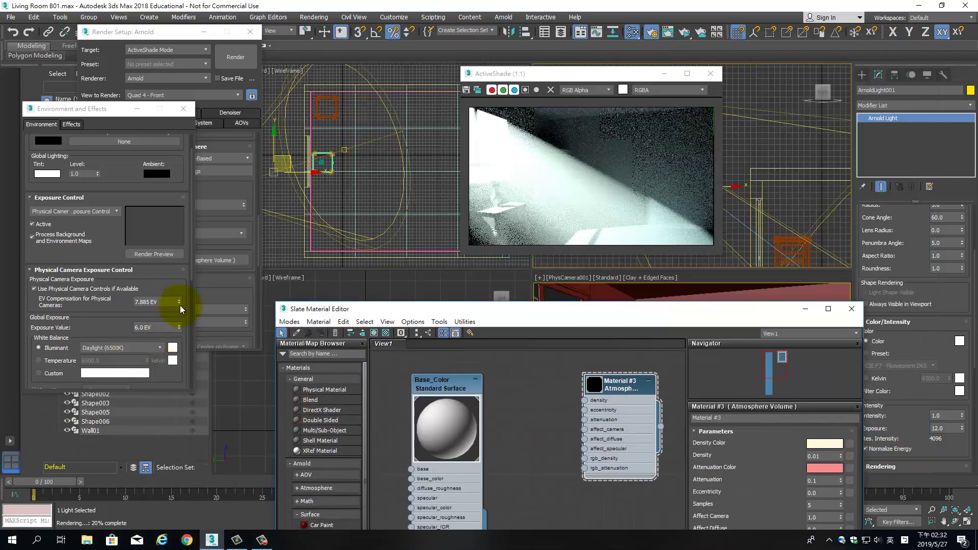
left_click_drag(178, 301, 180, 322)
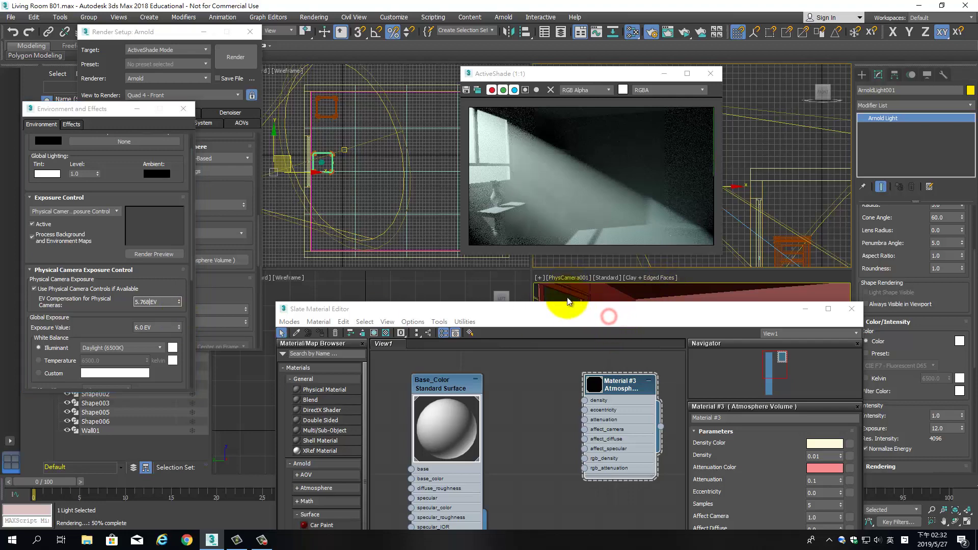
left_click_drag(561, 308, 482, 239)
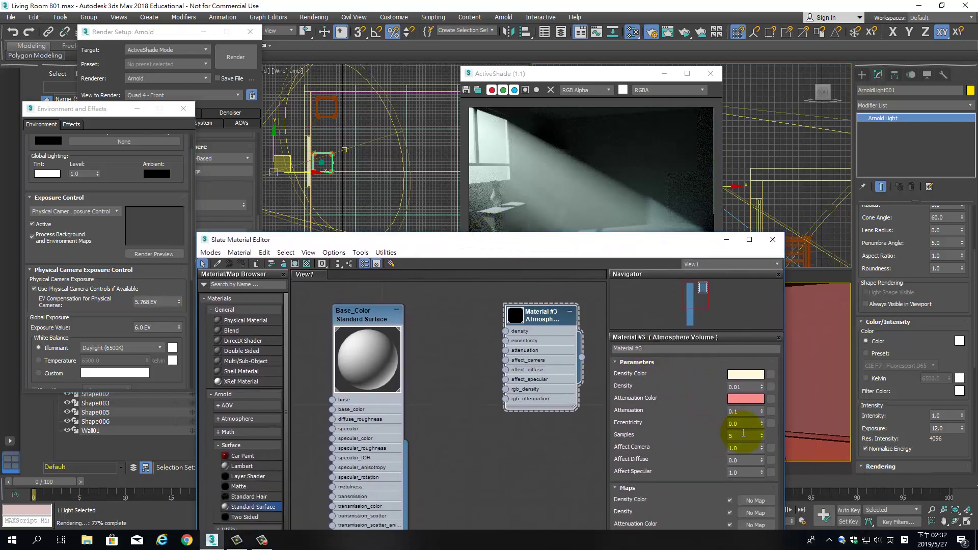
- Check Material #3's Affect Camera 1.0 and Affect Specular 1.0 values, shifting its node left
left_click(741, 450)
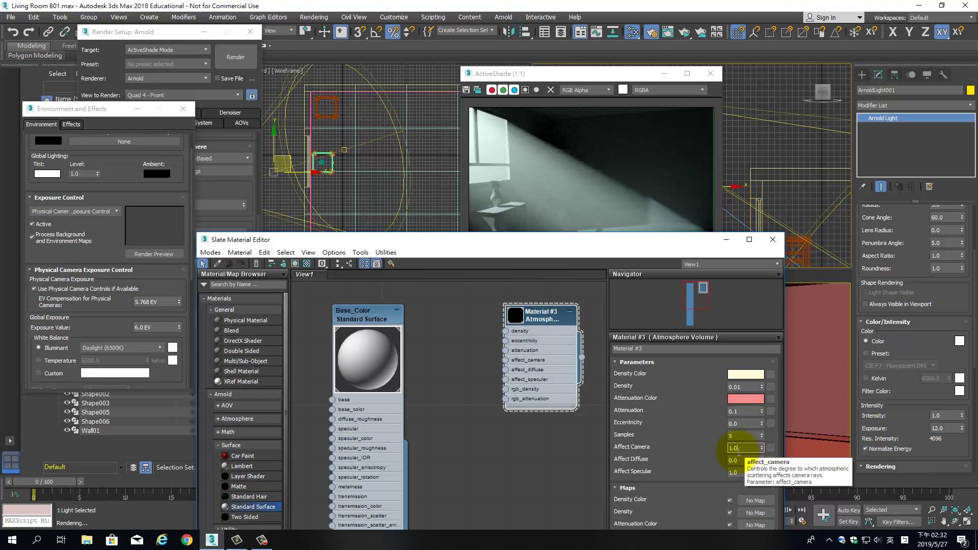
mouse_move(650, 240)
left_mouse_down()
mouse_move(493, 182)
mouse_move(314, 85)
left_mouse_up()
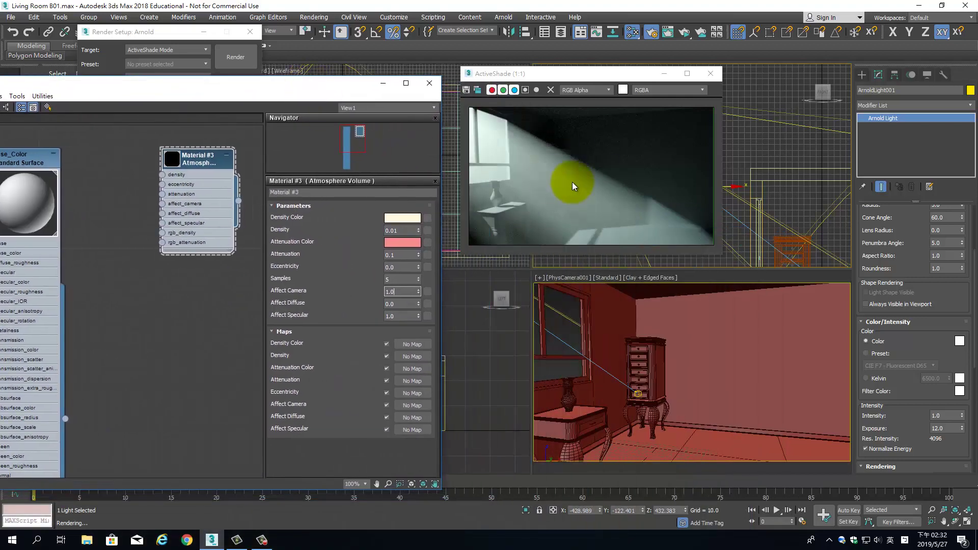
left_click(401, 316)
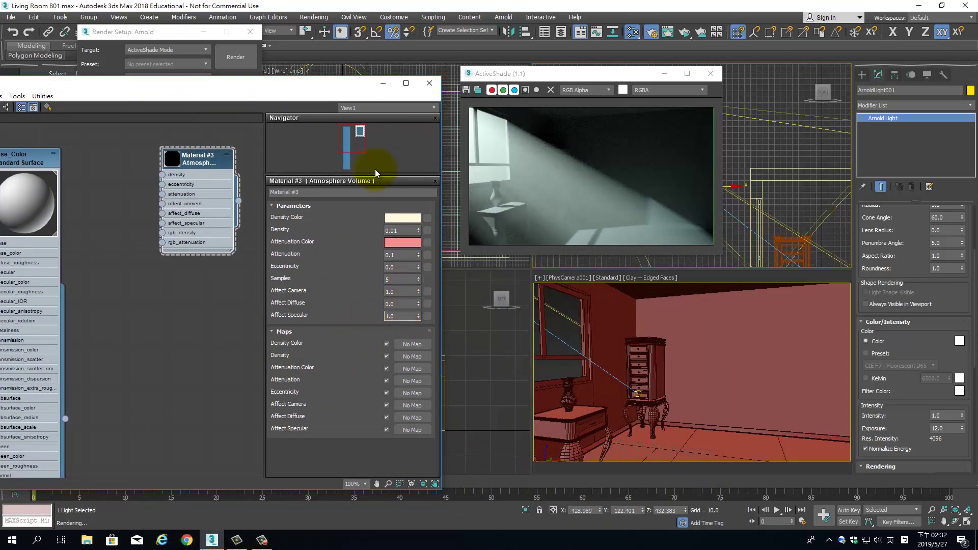
left_click_drag(194, 164, 143, 164)
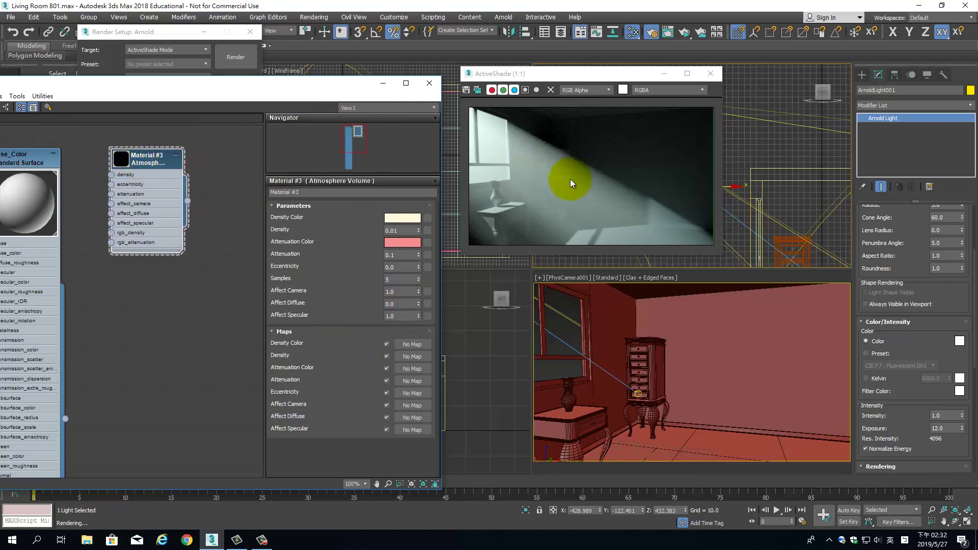
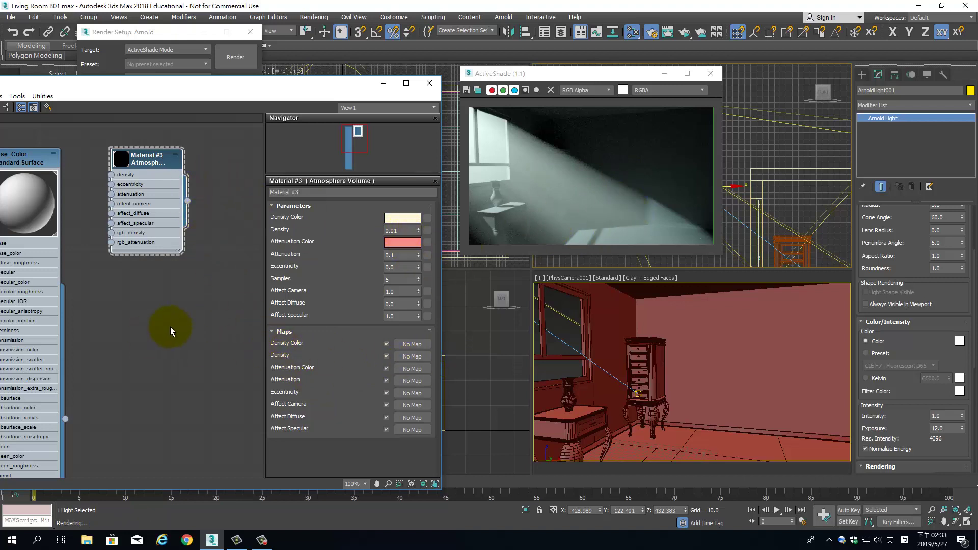
- Add an Arnold Noise map node to the Slate Material Editor canvas
right_click(183, 312)
left_click(220, 215)
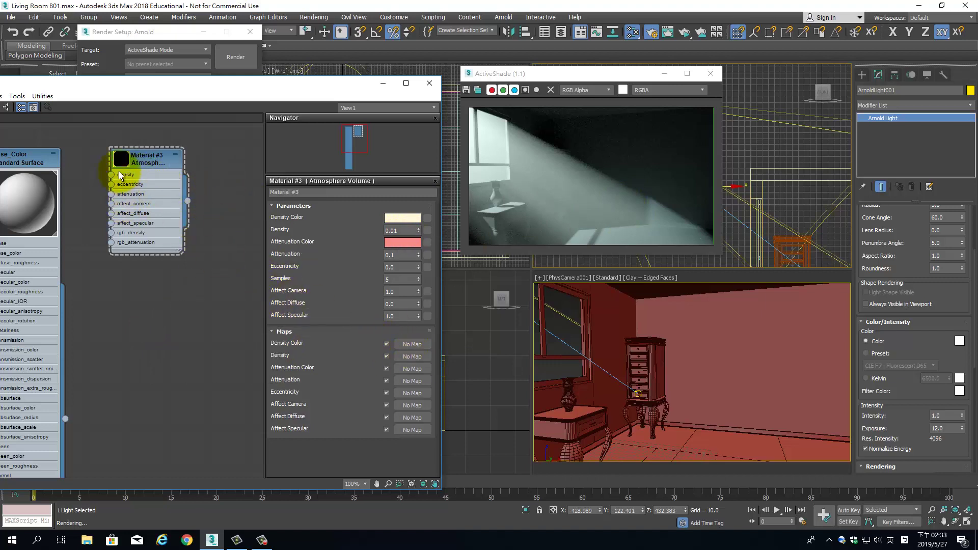
right_click(158, 288)
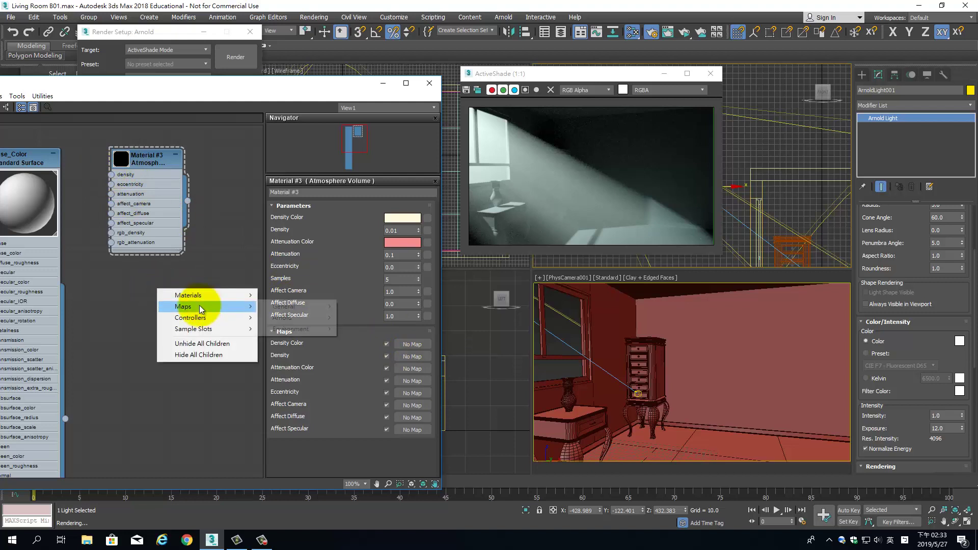
mouse_move(290, 317)
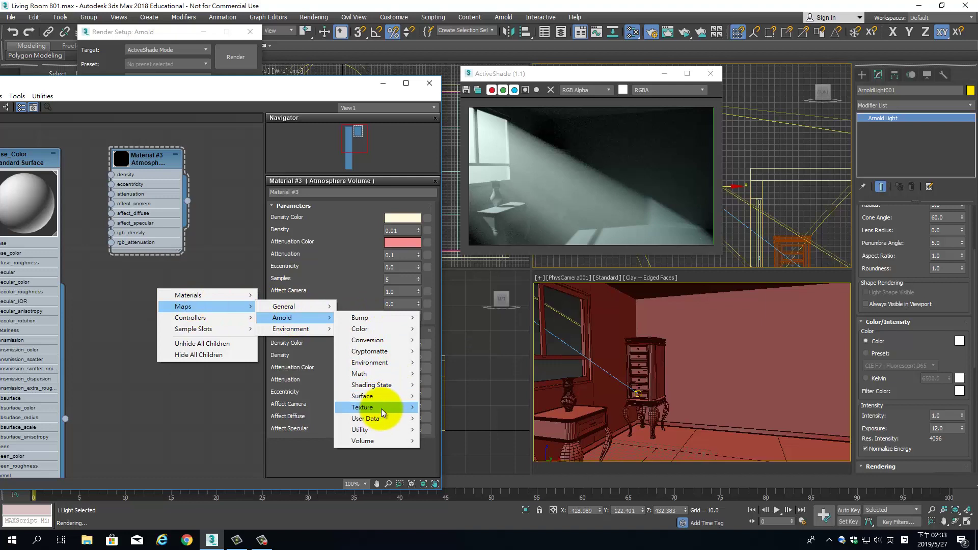
mouse_move(362, 408)
left_click(437, 467)
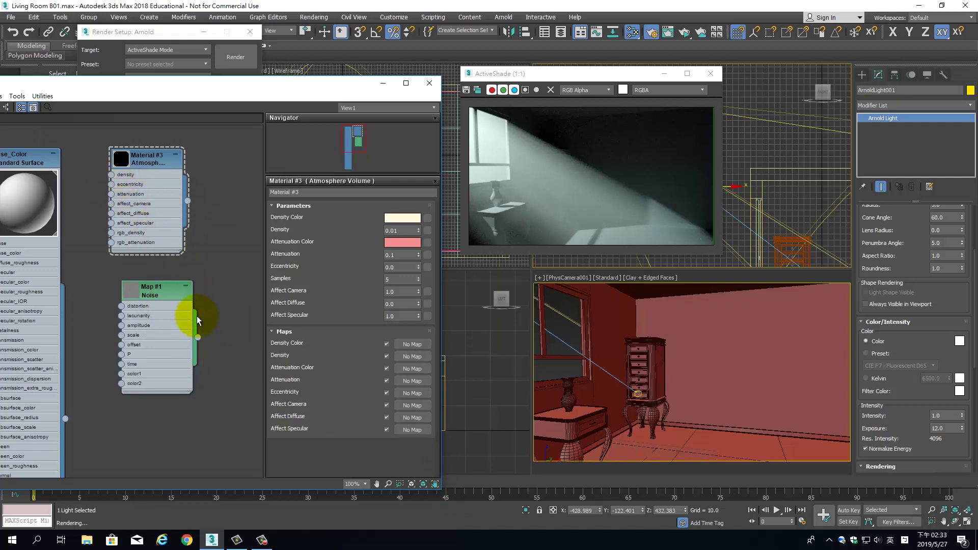
- Wire the Noise output into Material #3's density and place the nodes side by side
mouse_move(137, 204)
left_mouse_down()
mouse_move(112, 174)
mouse_move(214, 166)
left_mouse_up()
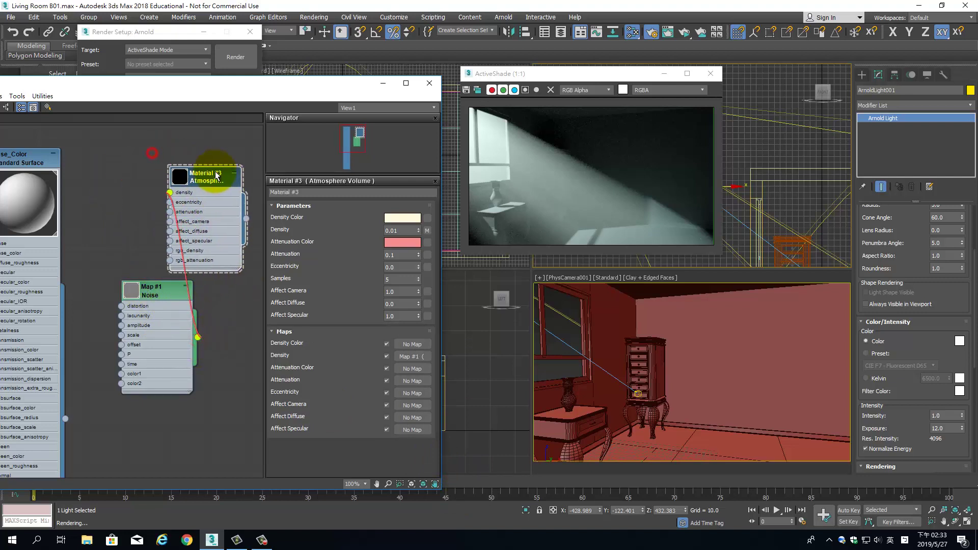
mouse_move(161, 291)
left_mouse_down()
mouse_move(121, 220)
mouse_move(120, 189)
left_mouse_up()
middle_click_drag(144, 256, 163, 268)
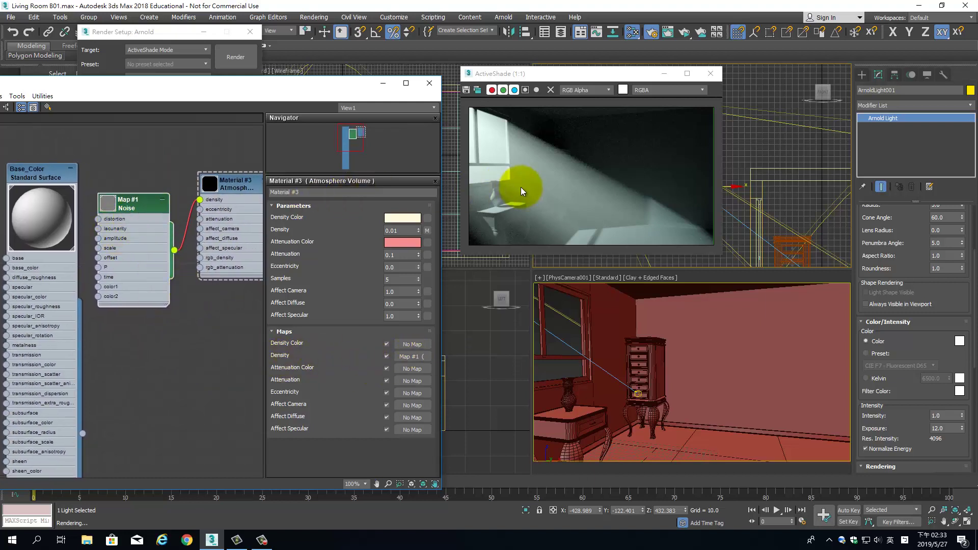
- Inspect the Noise parameters, restart ActiveShade to show the patchy fog, then reselect Material #3
double_click(143, 204)
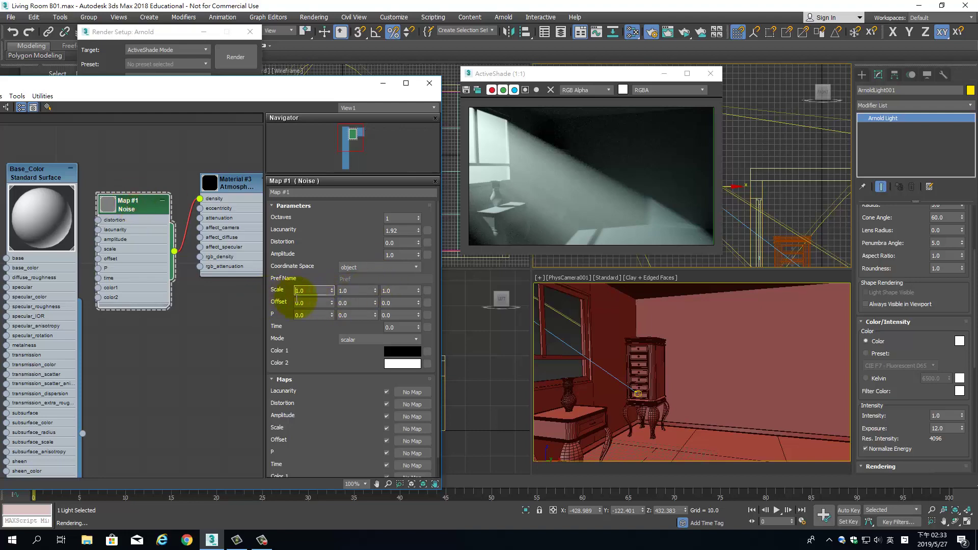
left_click(684, 32)
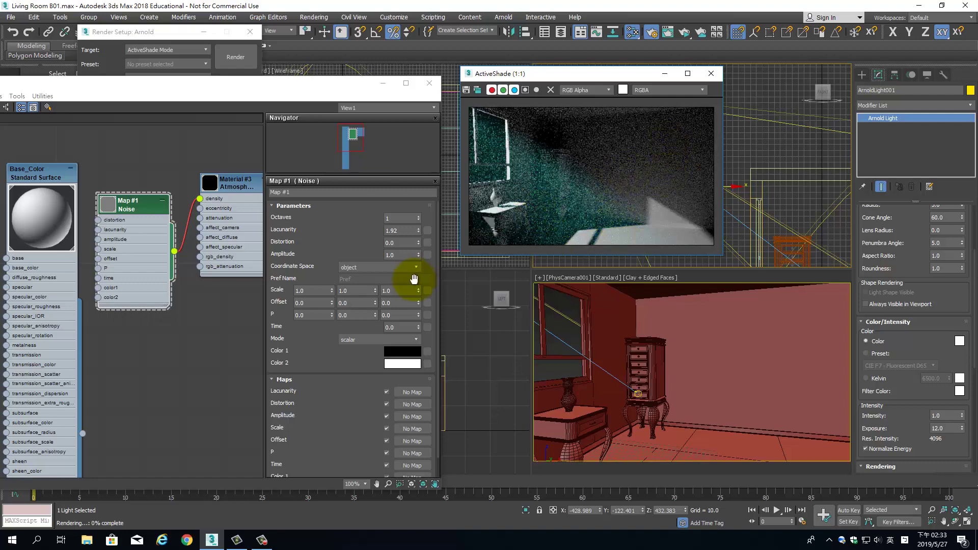
mouse_move(355, 231)
left_mouse_down()
mouse_move(355, 359)
mouse_move(356, 216)
mouse_move(349, 338)
left_mouse_up()
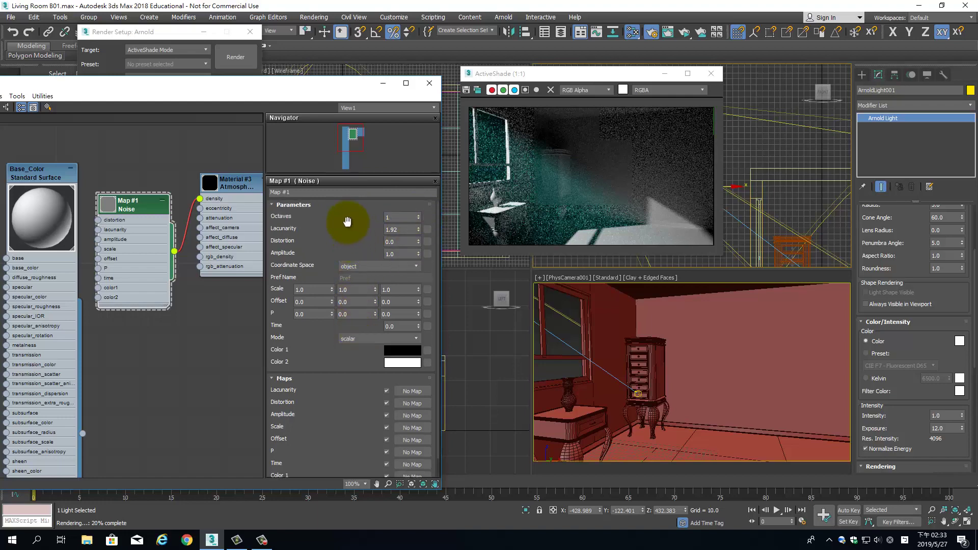
left_click_drag(352, 215, 349, 226)
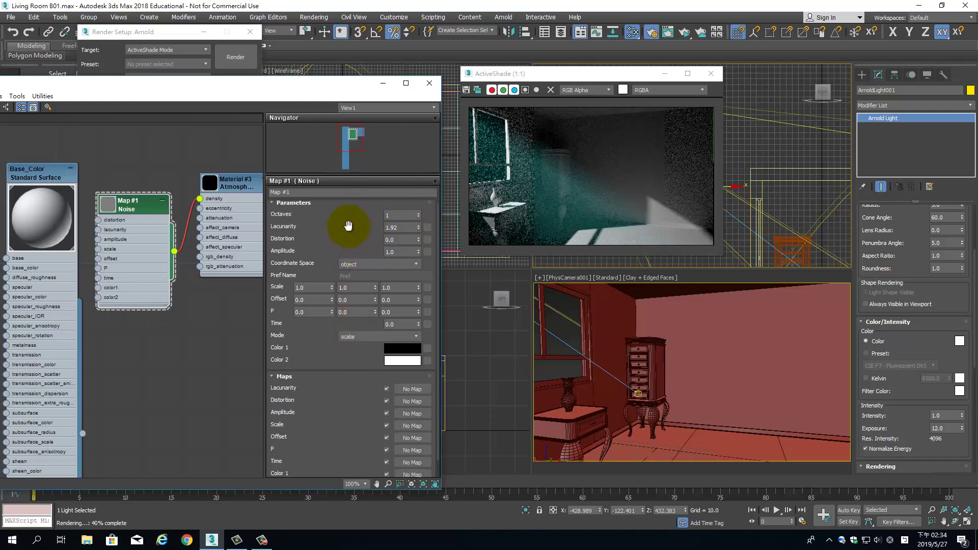
left_click(247, 205)
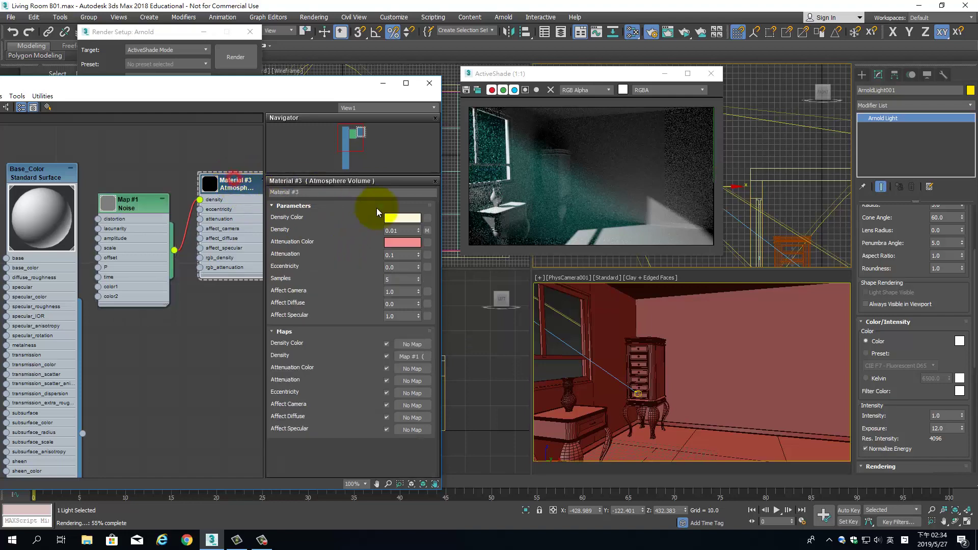
- Set the Atmosphere Volume's Attenuation Color to white and Attenuation to 0
left_click(411, 245)
left_click_drag(297, 122, 297, 145)
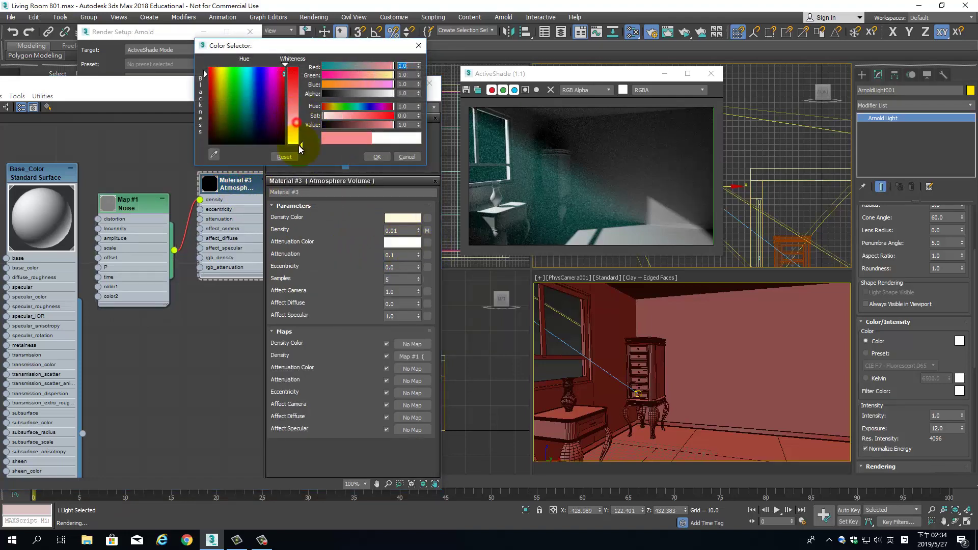
left_click(377, 156)
left_click(402, 254)
type("0")
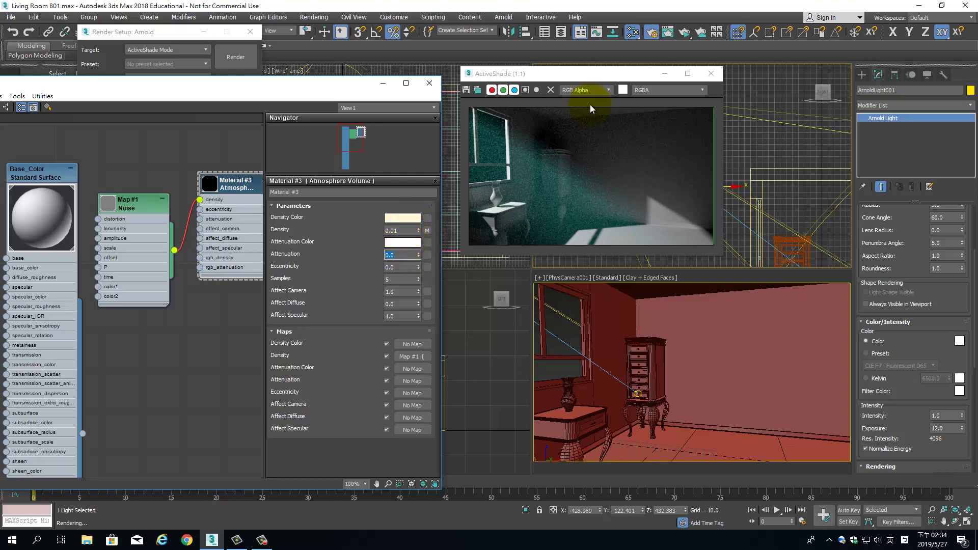
left_click(678, 32)
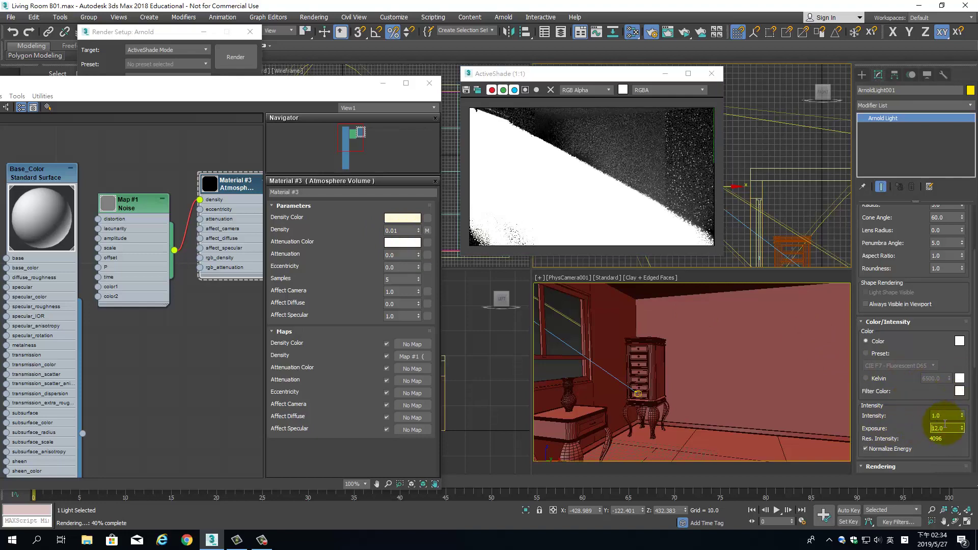
- Try the Arnold light's Exposure at 8, then restore it to 12
left_click_drag(949, 428, 926, 428)
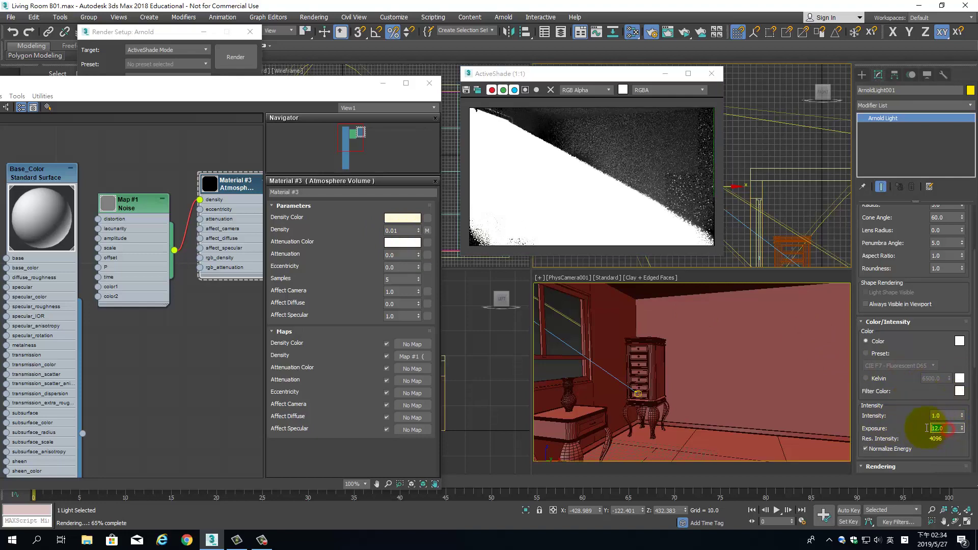
type("8")
key("Return")
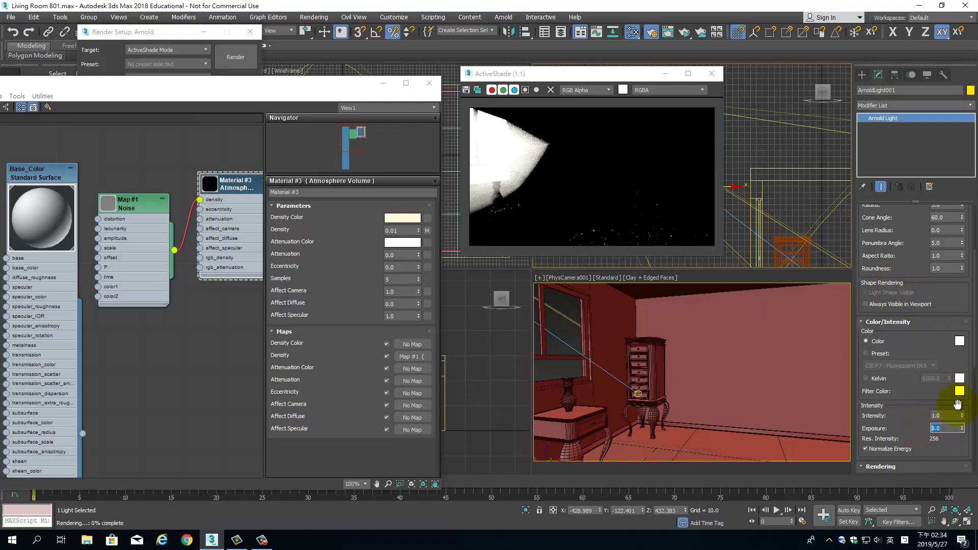
left_click(947, 428)
type("12")
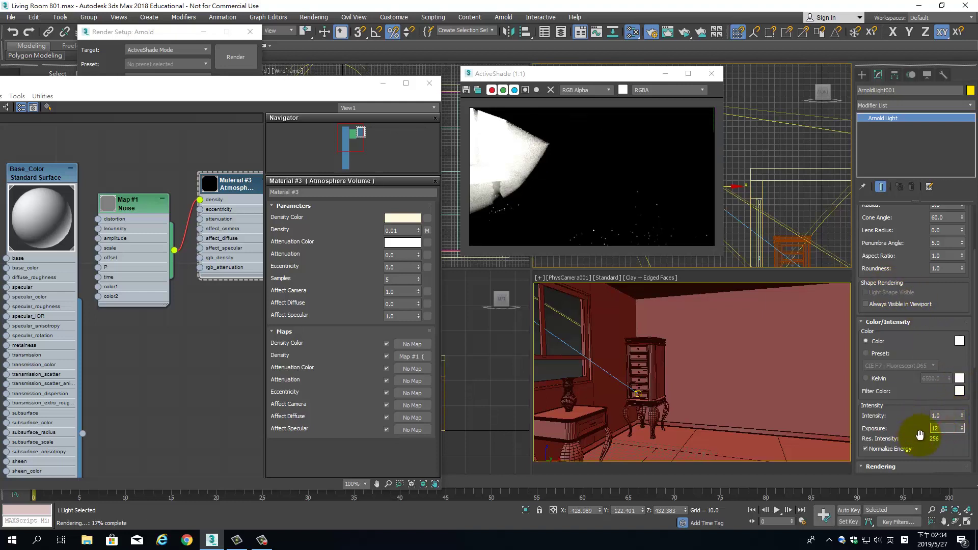
key("Return")
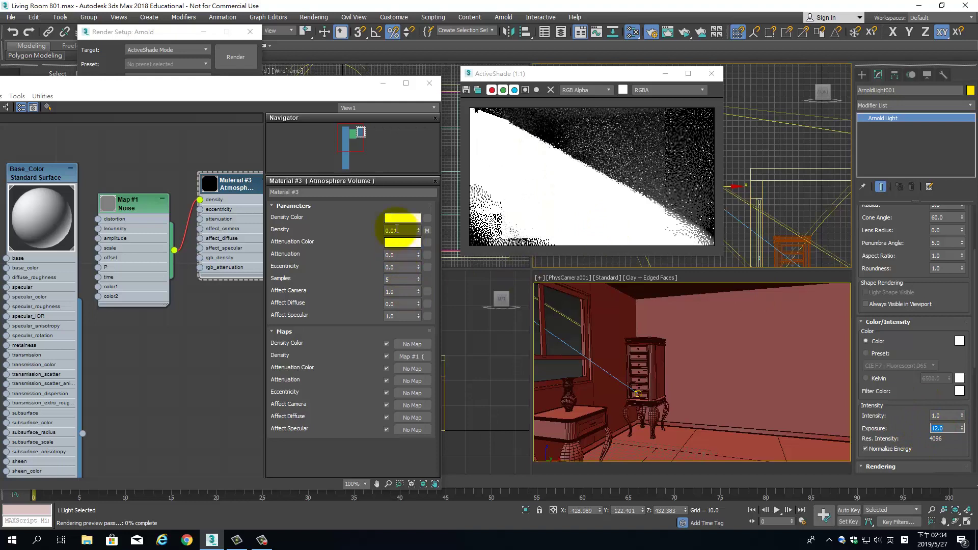
- Set the Atmosphere Volume's Density to 0.01 and Eccentricity to 0.5
left_click(396, 231)
type("1")
key("Return")
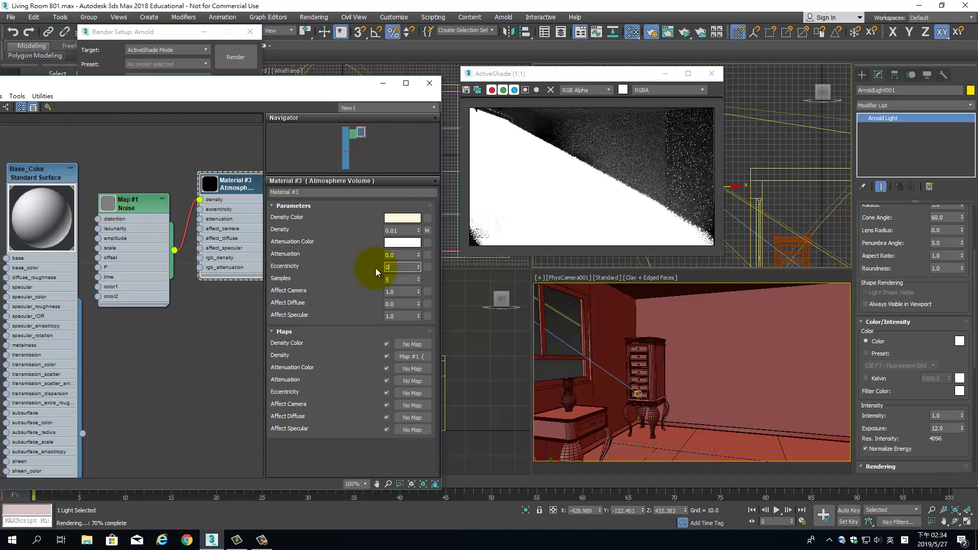
type(".5")
key("Return")
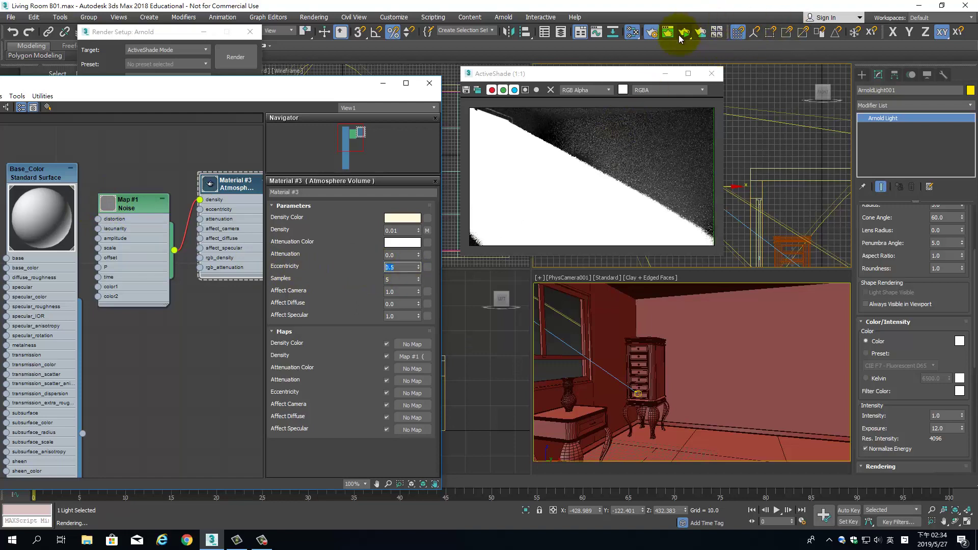
- Refresh ActiveShade and set the Noise map's Scale values to 0.1, then re-render
left_click(682, 35)
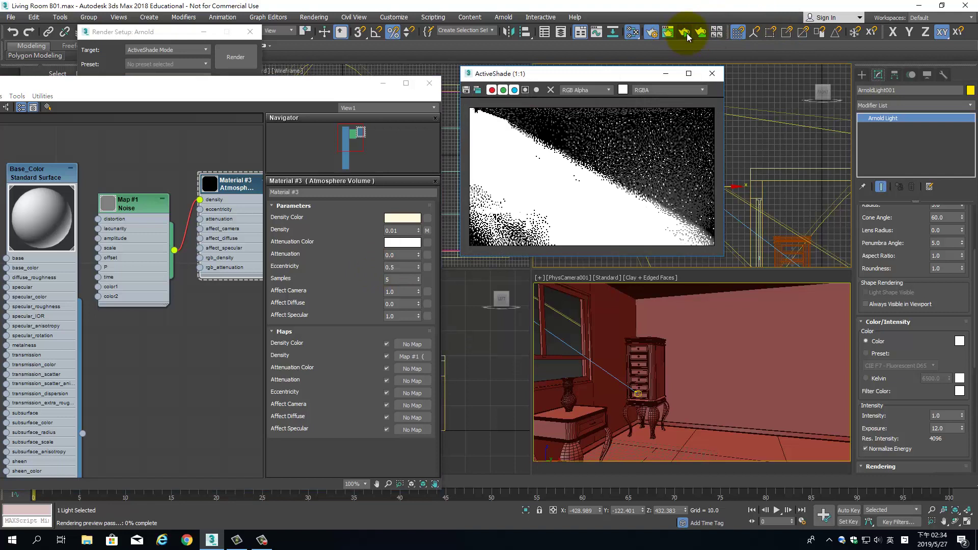
left_click(112, 203)
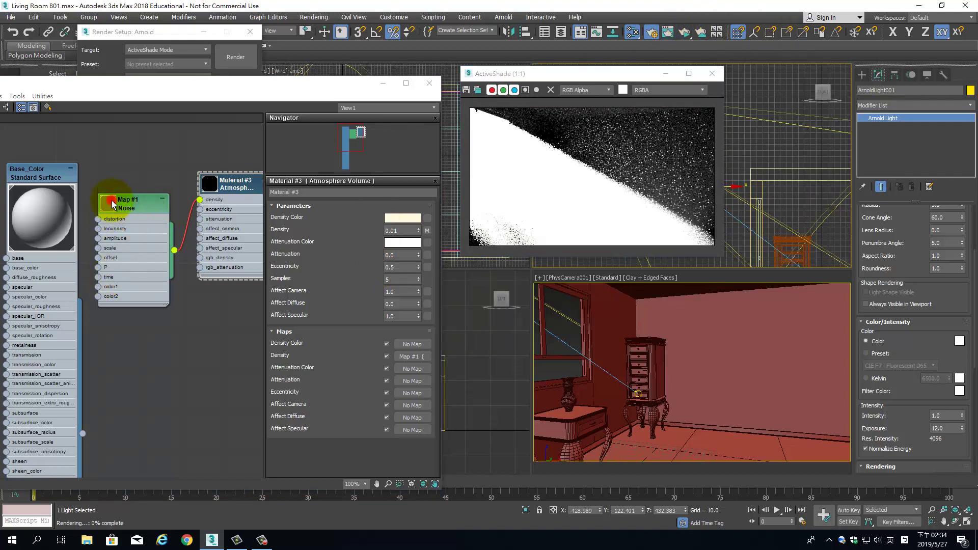
double_click(130, 209)
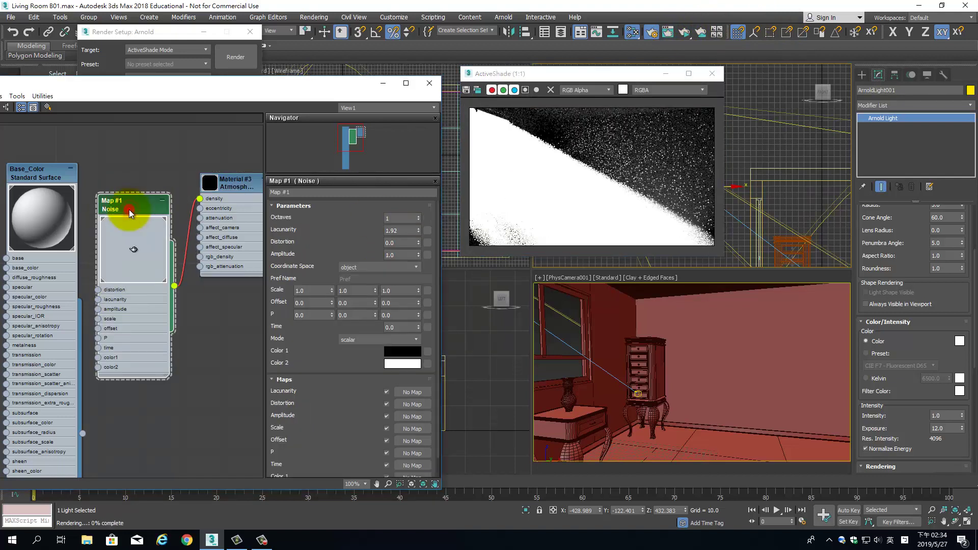
double_click(123, 234)
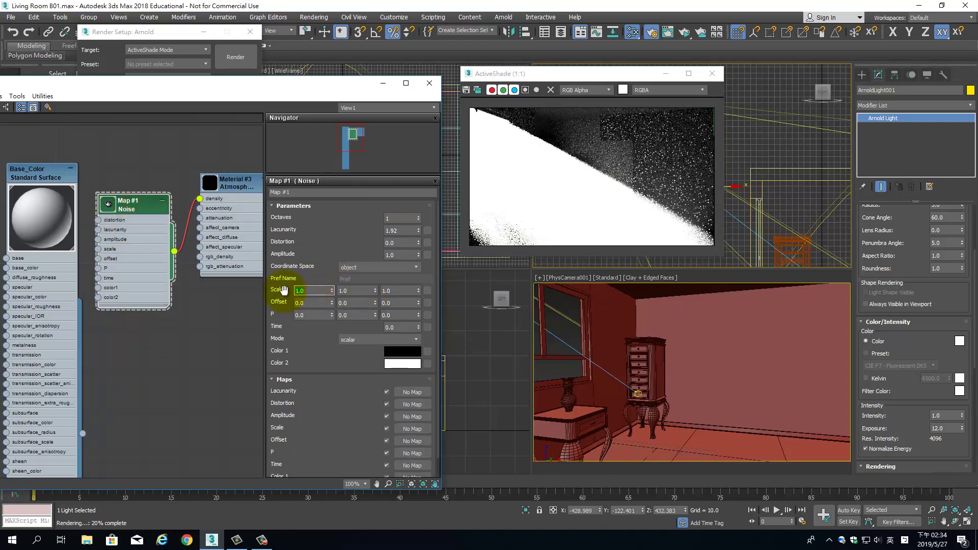
type("0.")
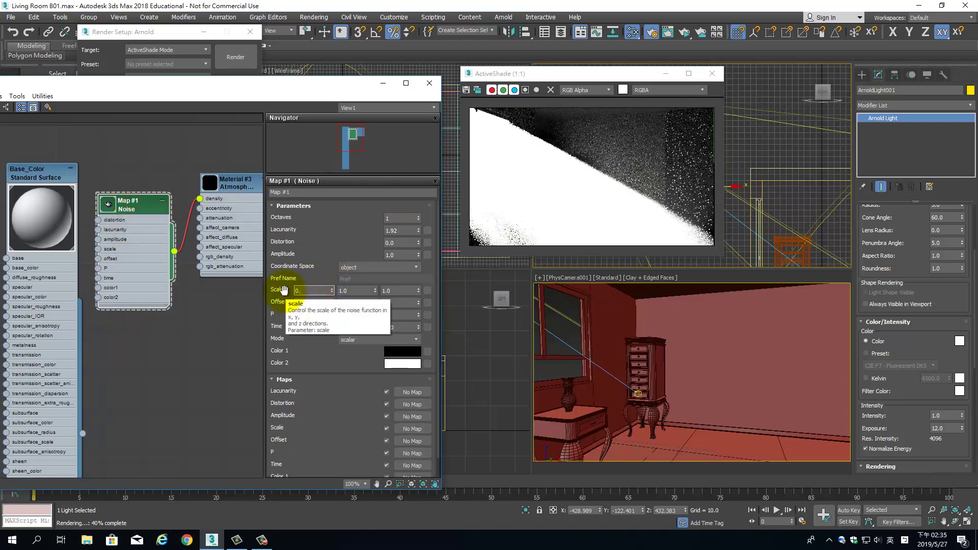
type("1")
double_click(360, 290)
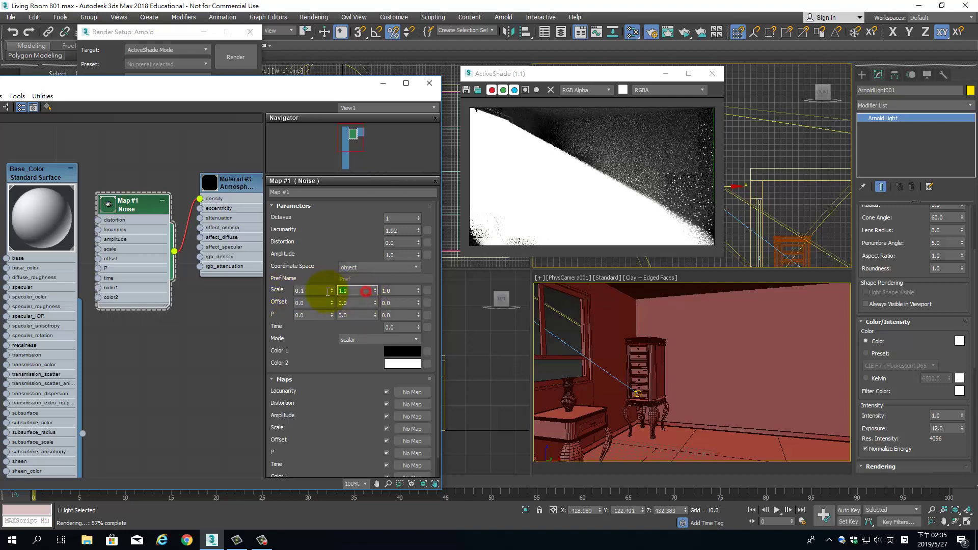
type("0.1")
double_click(397, 291)
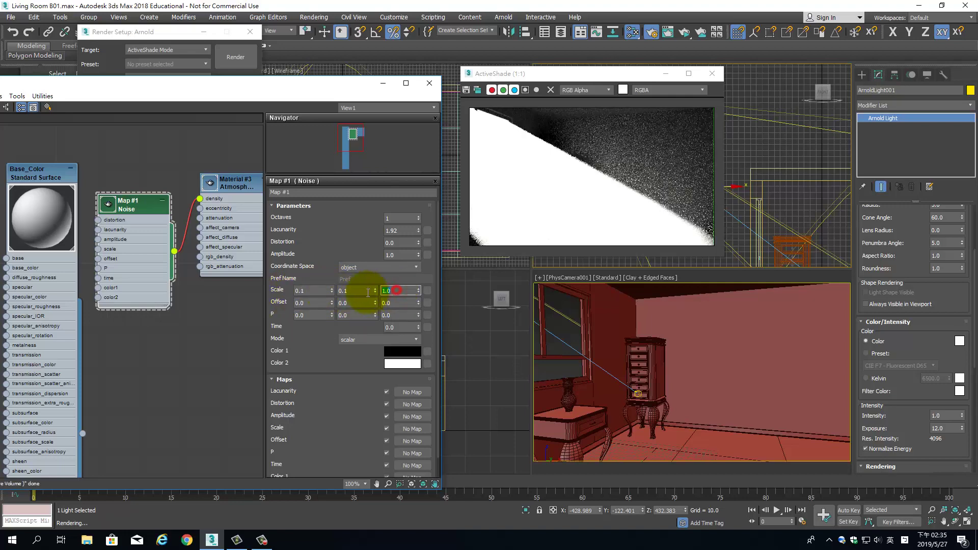
type("0.1")
left_click(681, 34)
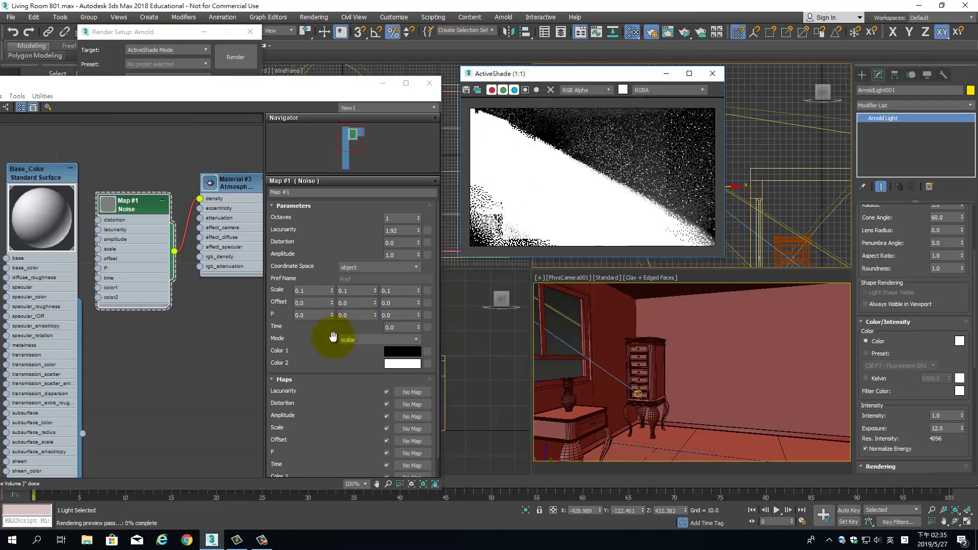
- Change the Noise Scale to 0.01 on all three axes and re-render ActiveShade
left_click(314, 290)
double_click(301, 291)
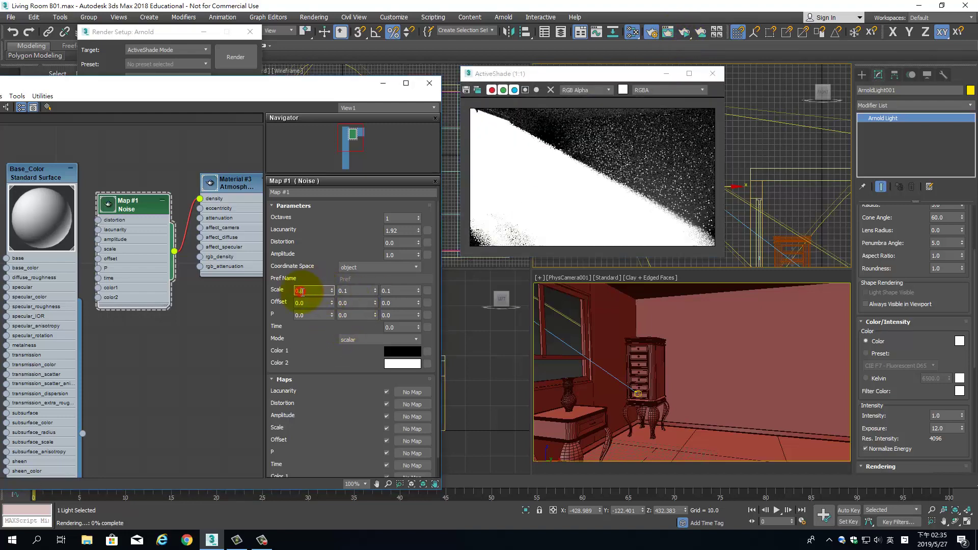
type("0.01")
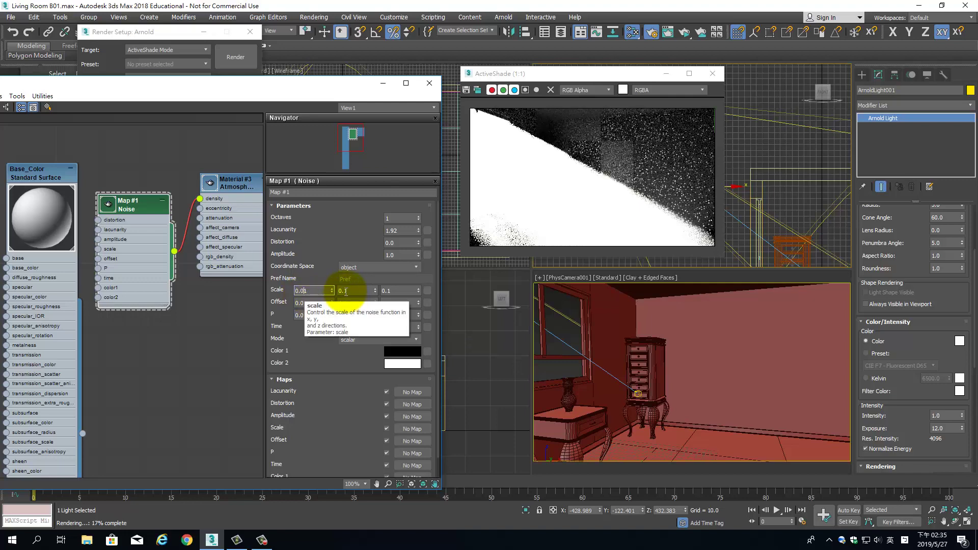
left_click(342, 290)
type("0.")
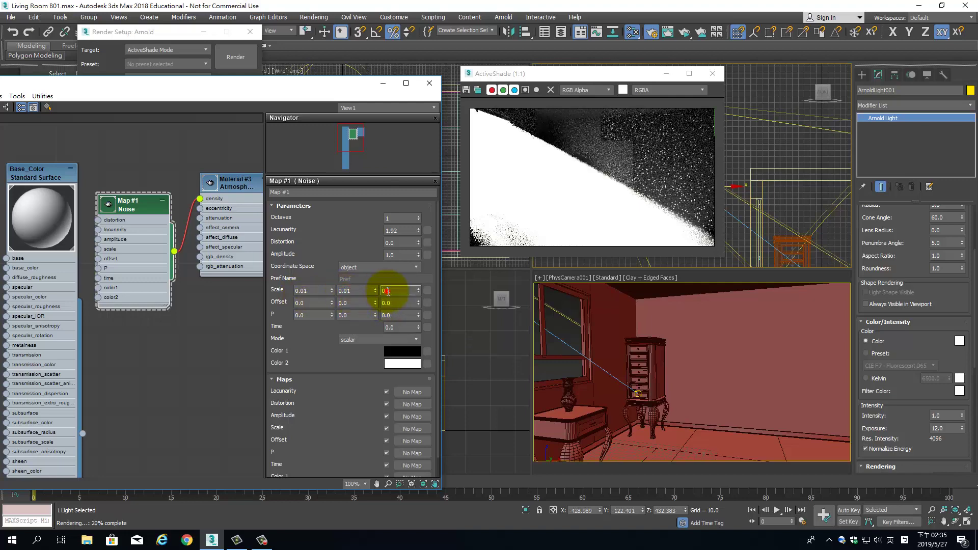
type("01")
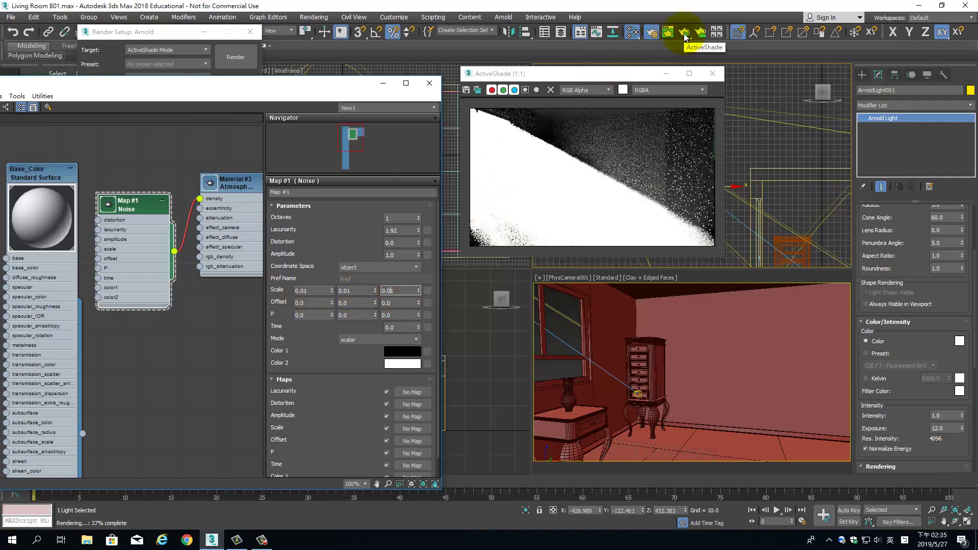
left_click(684, 33)
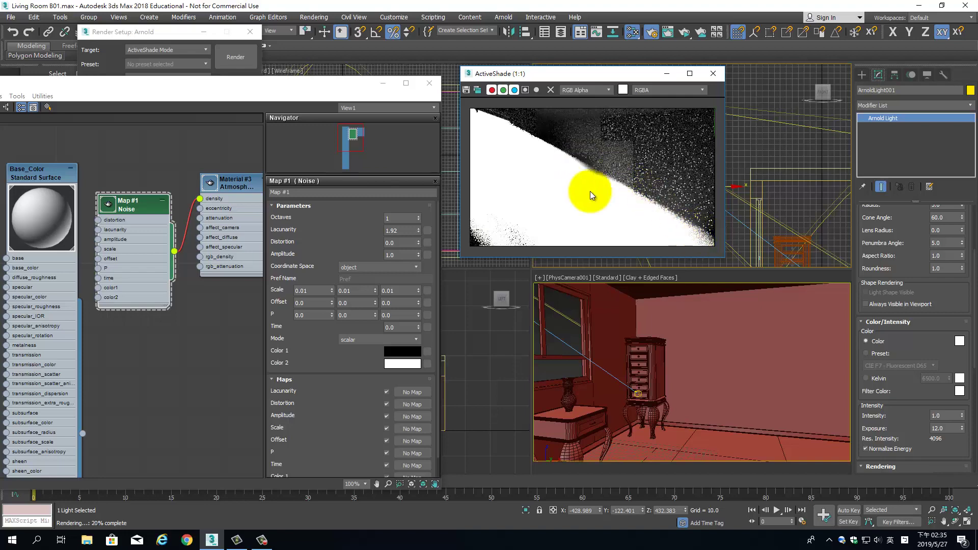
- Edit the Noise Scale X, Y and Z values and refresh ActiveShade
left_click(321, 294)
double_click(312, 291)
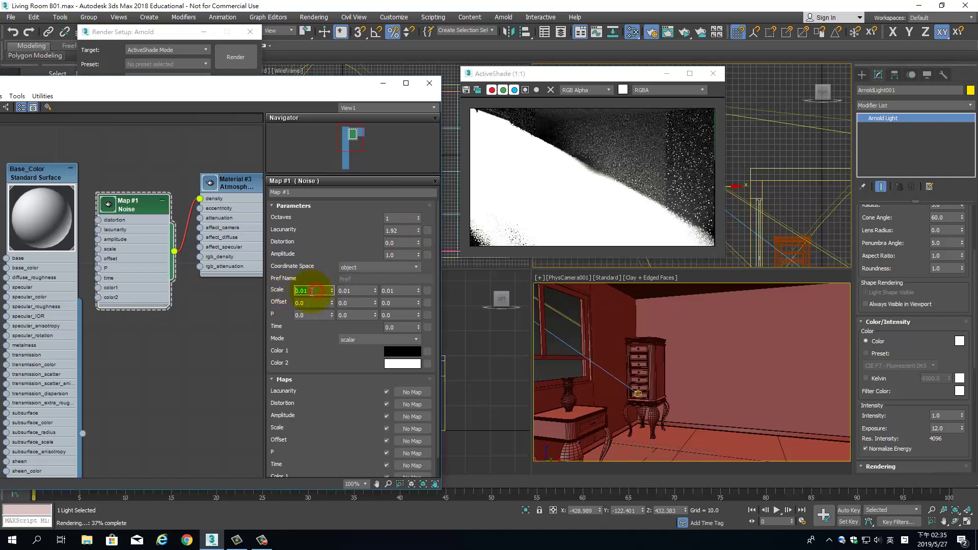
left_click(312, 294)
type("10")
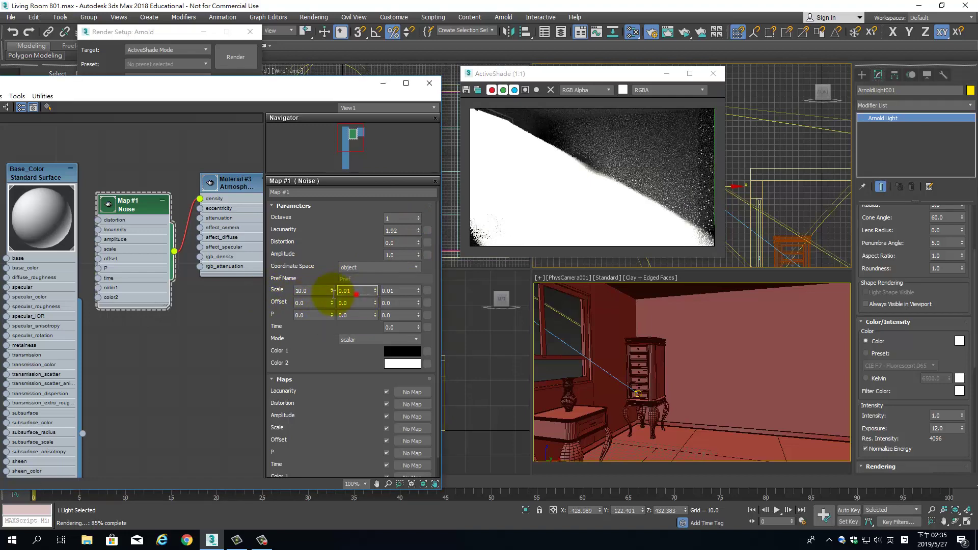
key("Tab")
type("01")
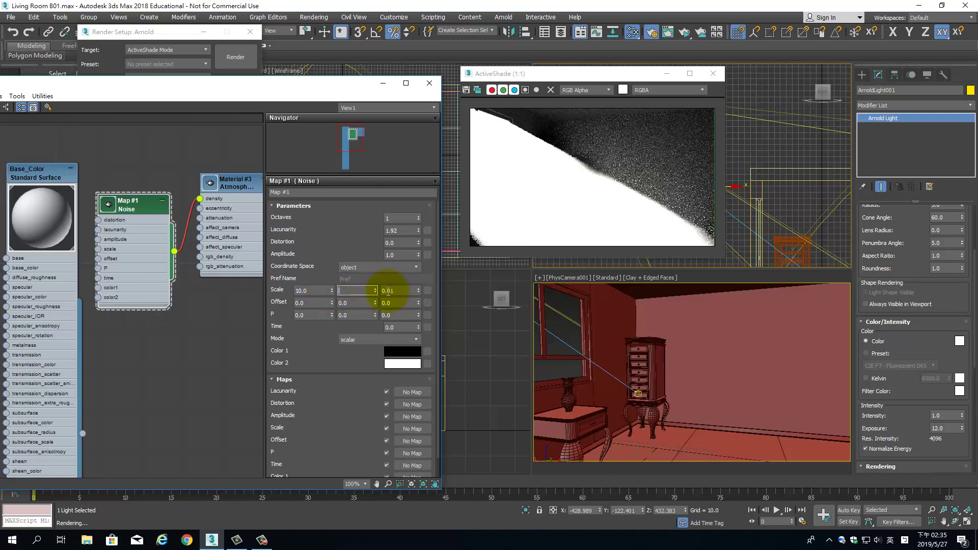
type("10")
key("Tab")
type("1")
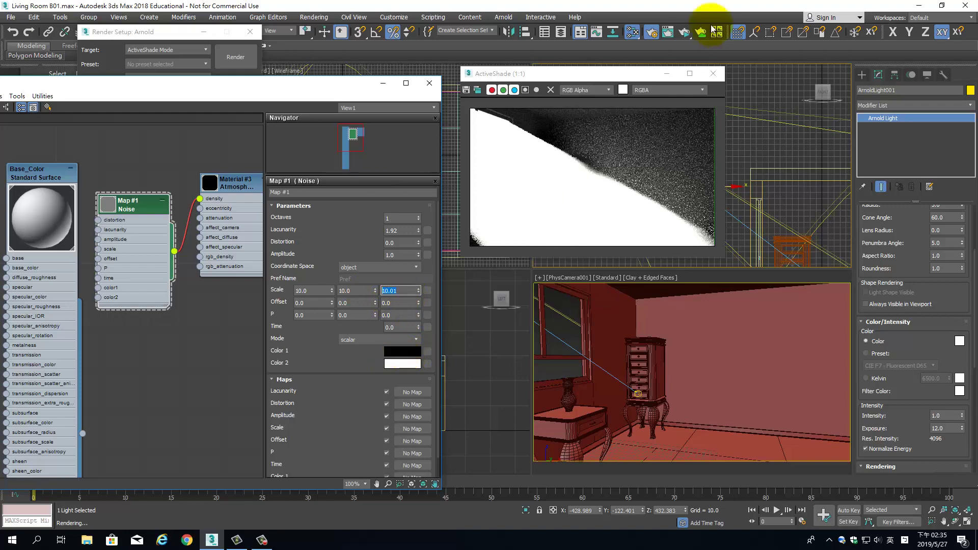
left_click(687, 34)
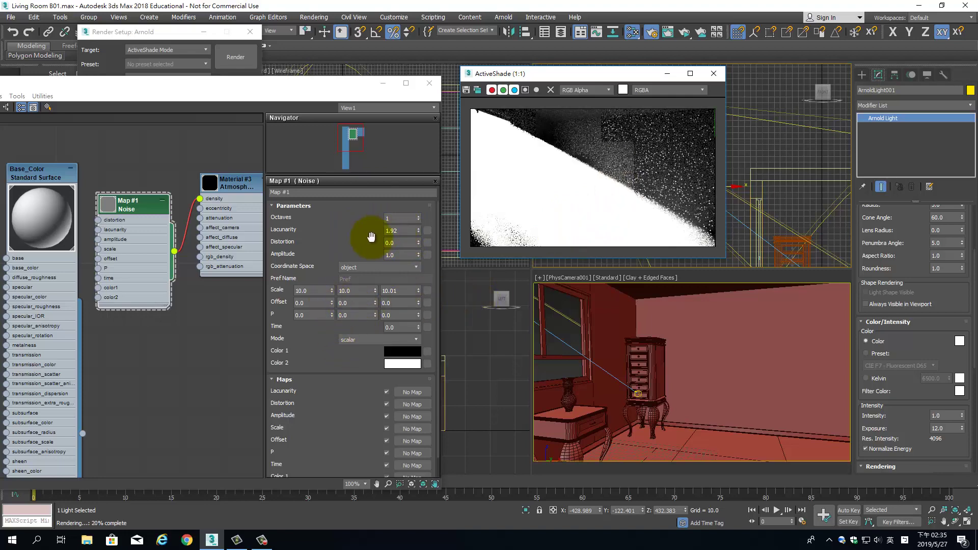
- Raise Noise Octaves to 5, set Scale to 0.001 on all axes, and re-render
left_click(418, 218)
double_click(418, 217)
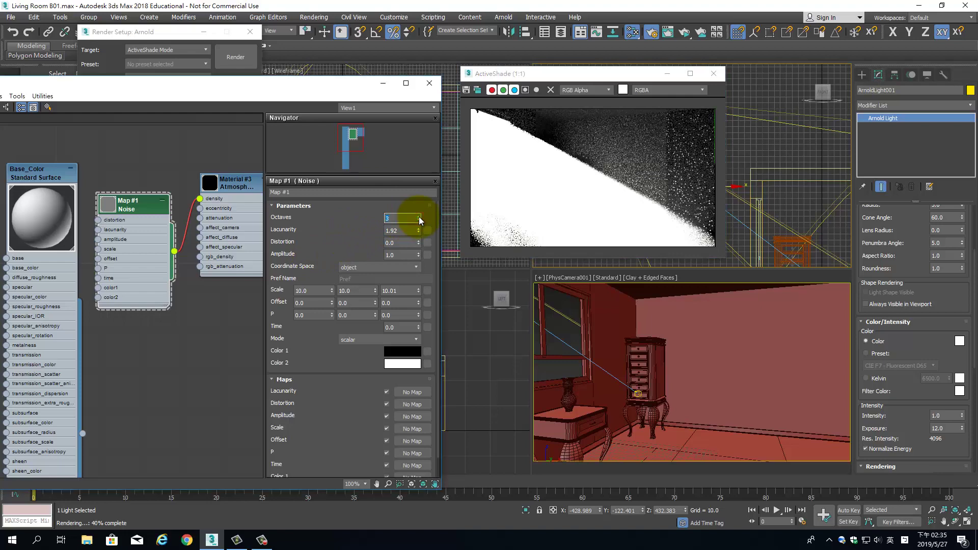
double_click(326, 290)
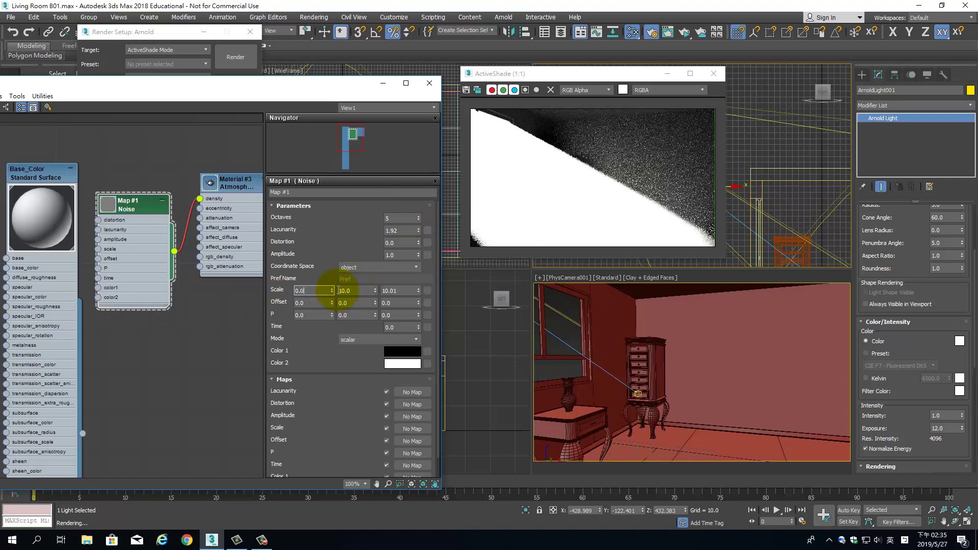
type(".001")
left_click(363, 289)
key("Home")
type("0")
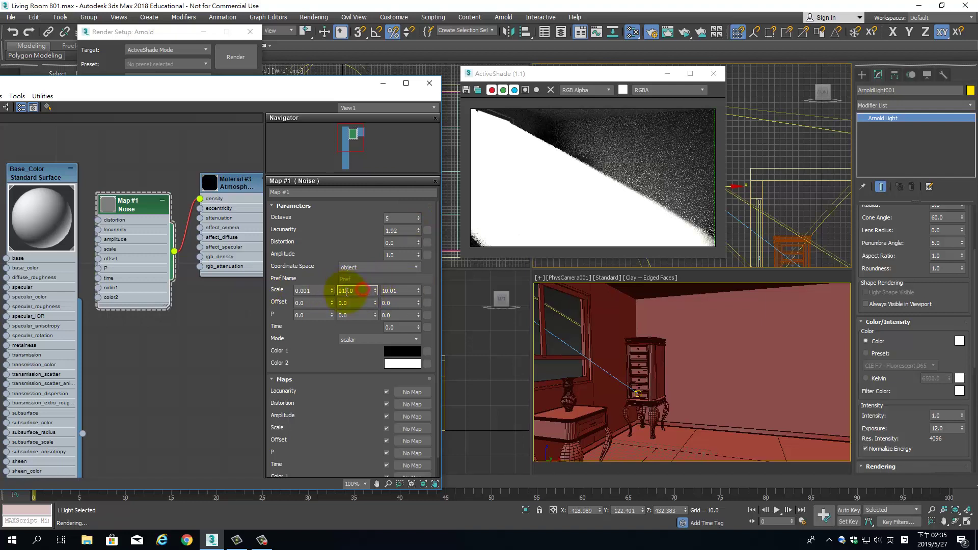
double_click(354, 290)
type("11")
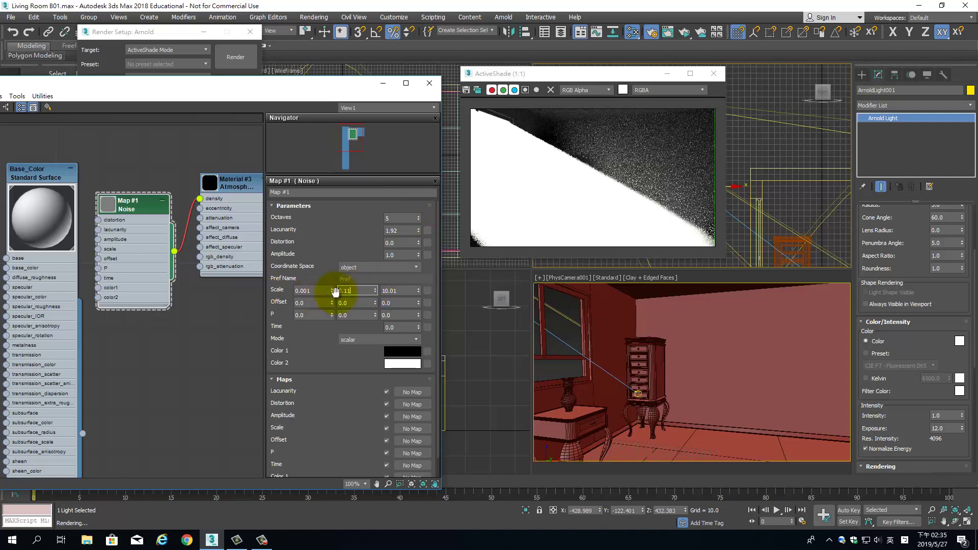
type("1")
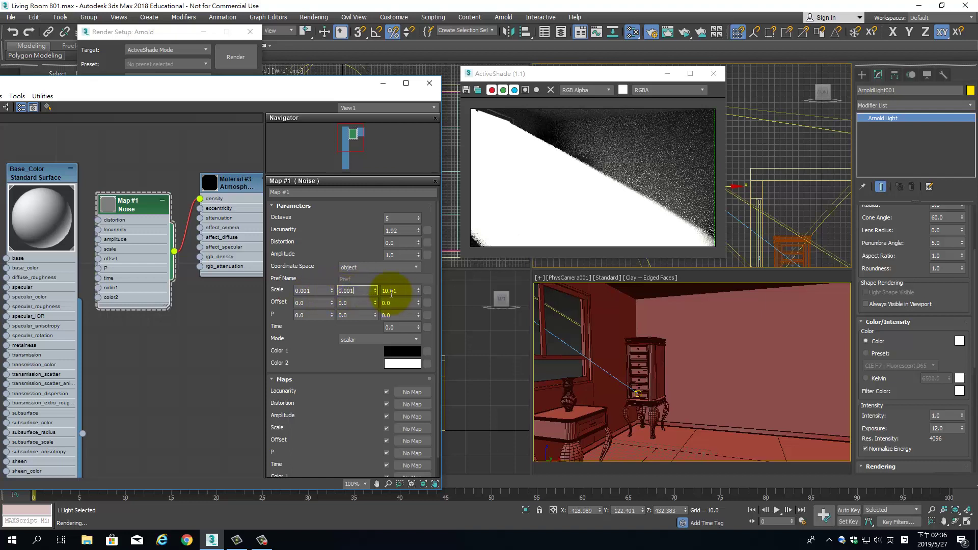
double_click(401, 290)
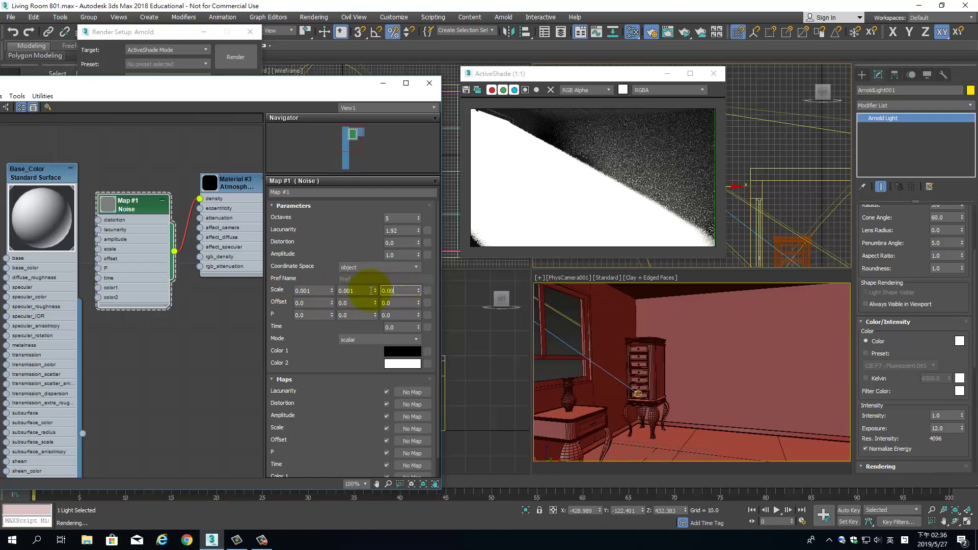
type("1")
left_click(687, 32)
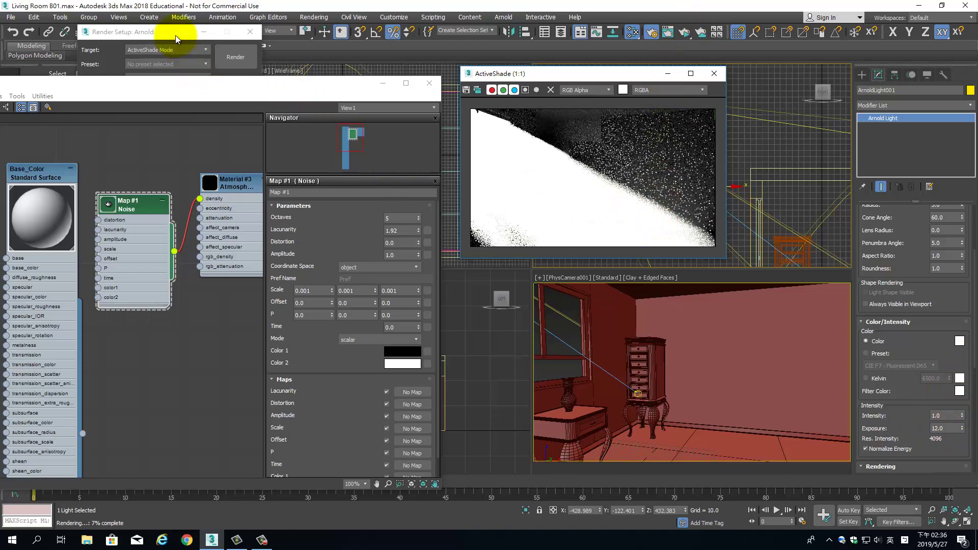
- Set the Arnold light's Exposure to 9 and bring the Slate Material Editor back
left_click_drag(176, 35, 274, 40)
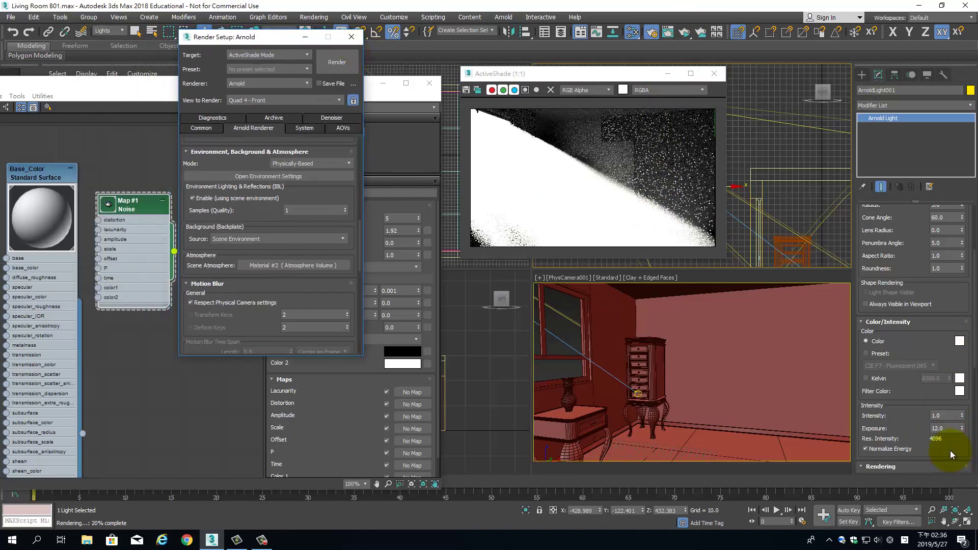
left_click(936, 428)
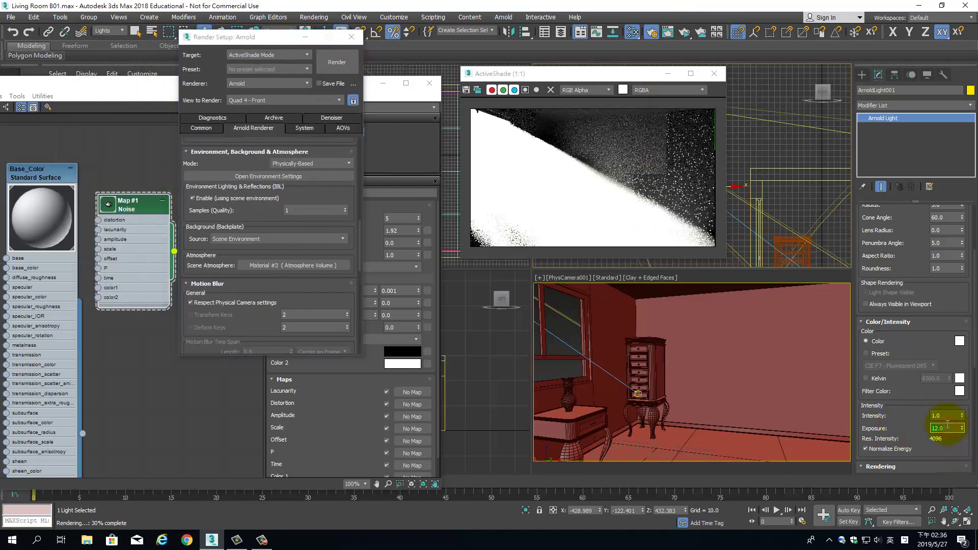
type("9")
key("Return")
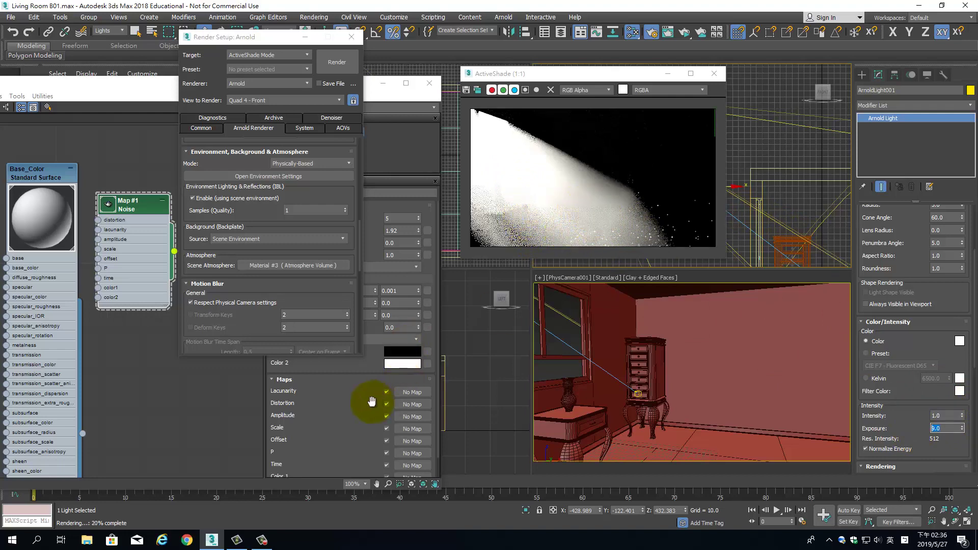
left_click(355, 427)
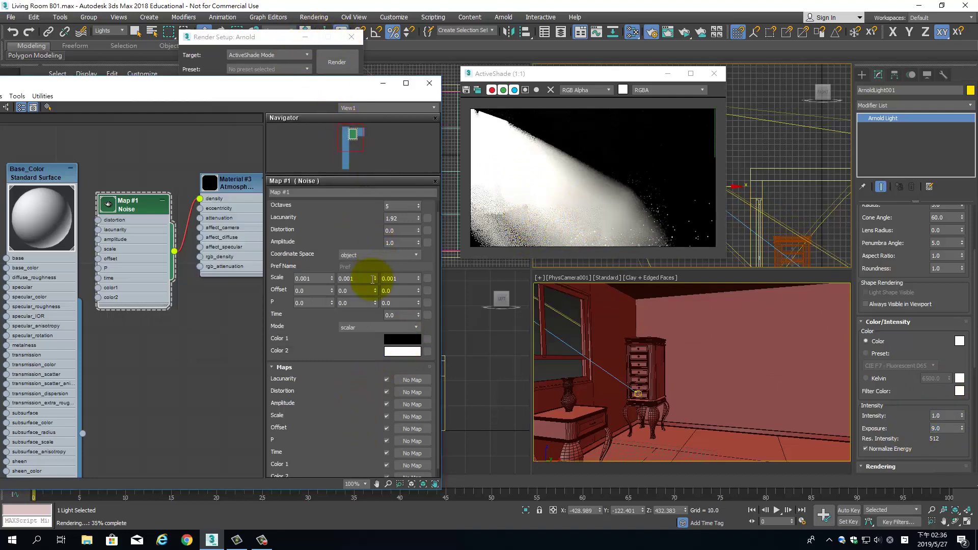
- Set Material #3's Eccentricity to 0 and Affect Camera to 0.51, re-rendering ActiveShade
double_click(234, 185)
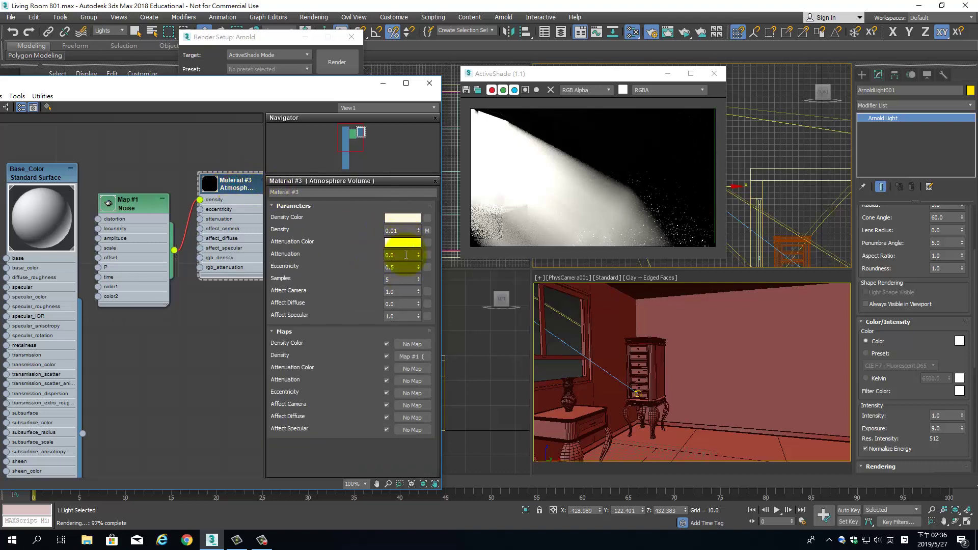
double_click(402, 266)
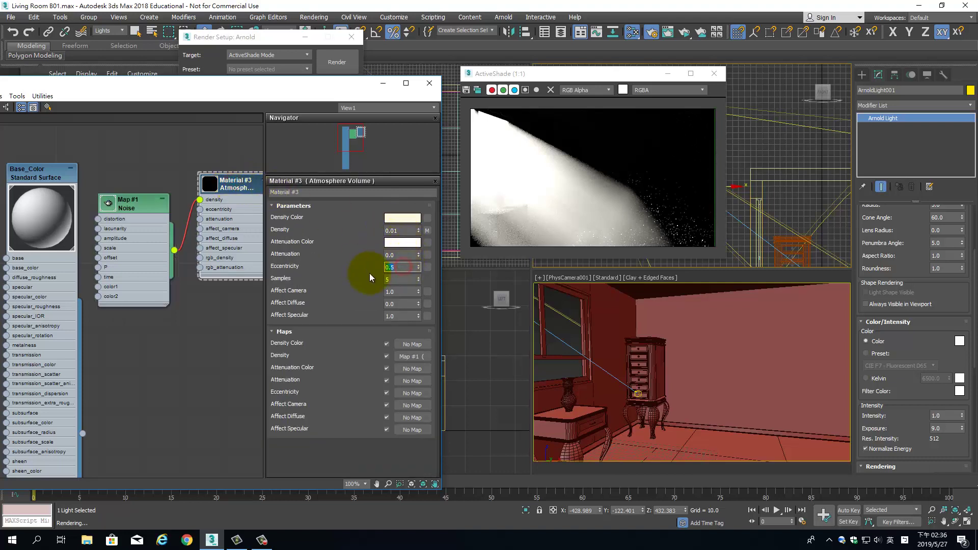
type("0")
key("Return")
left_click(699, 34)
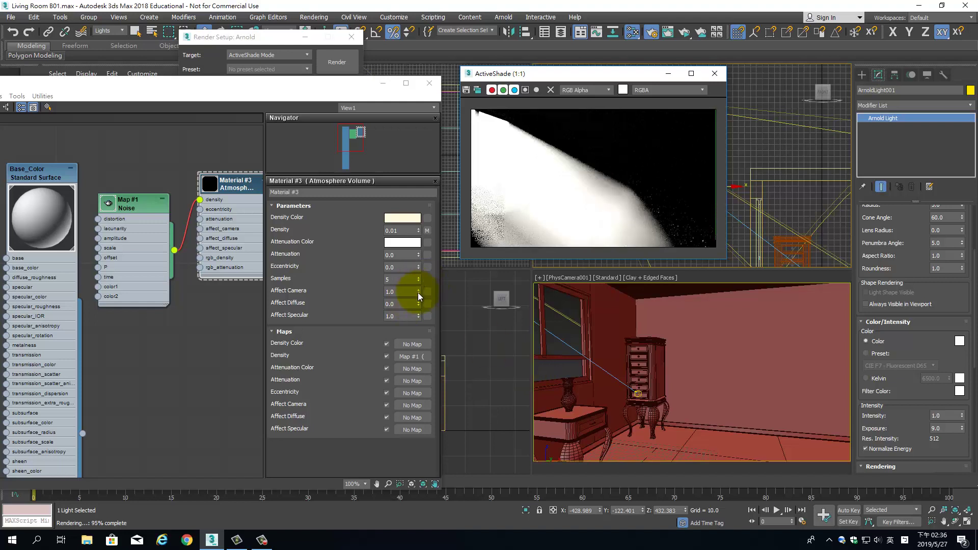
left_click_drag(418, 293, 417, 315)
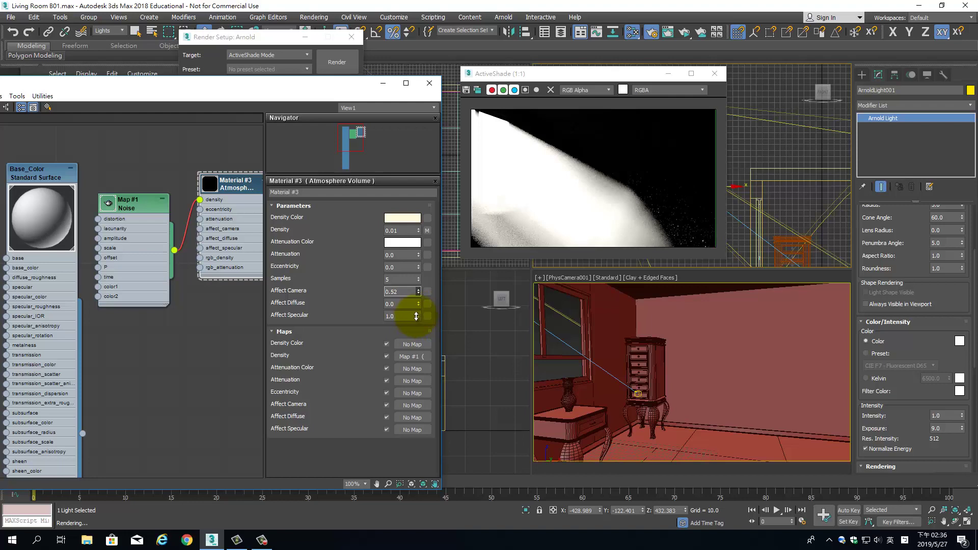
left_click(681, 34)
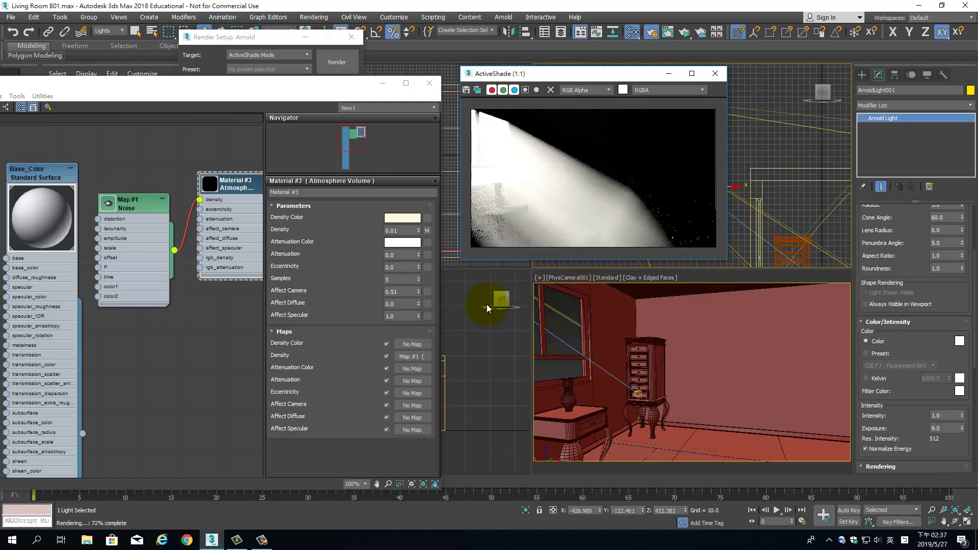
- Close ActiveShade, switch the light shape type to Point, and relaunch ActiveShade
left_click(719, 74)
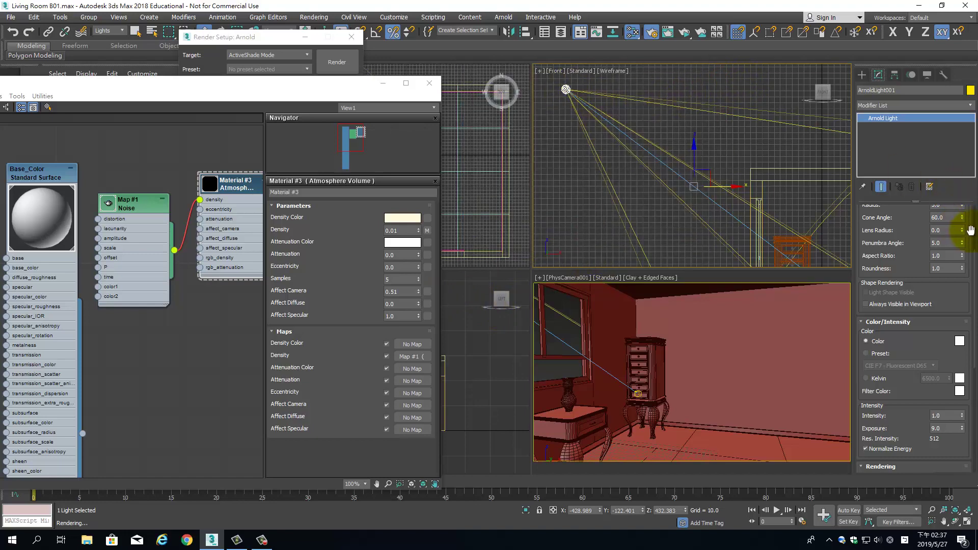
left_click_drag(971, 230, 961, 476)
left_click(946, 299)
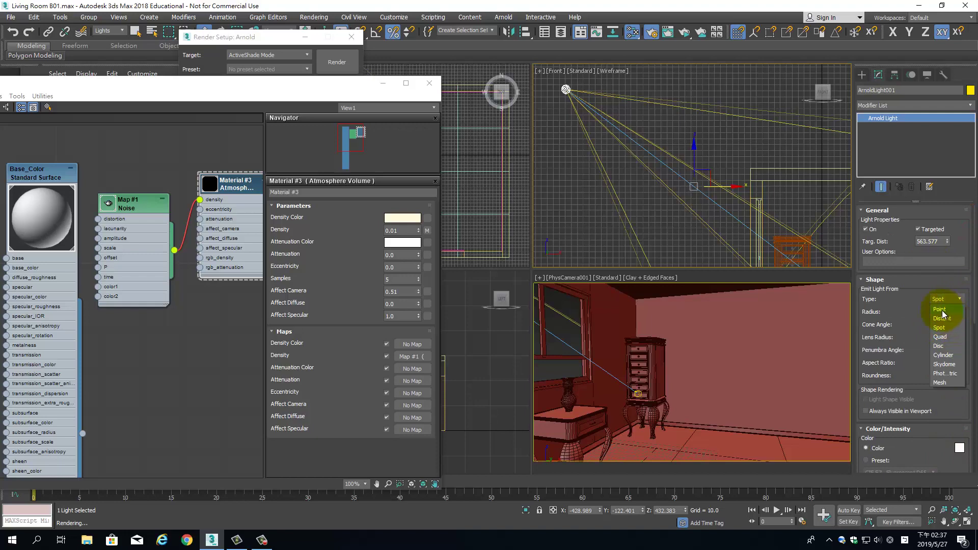
left_click(947, 309)
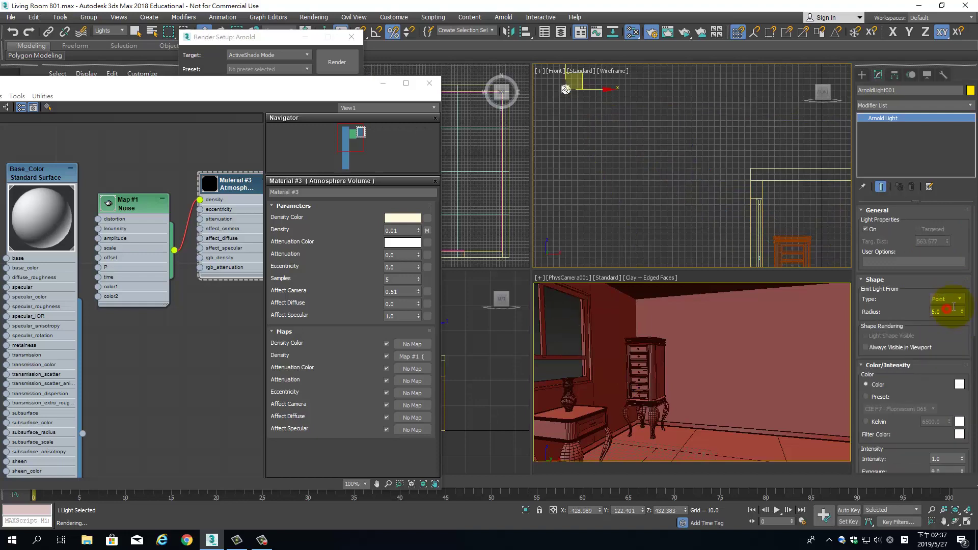
left_click(692, 32)
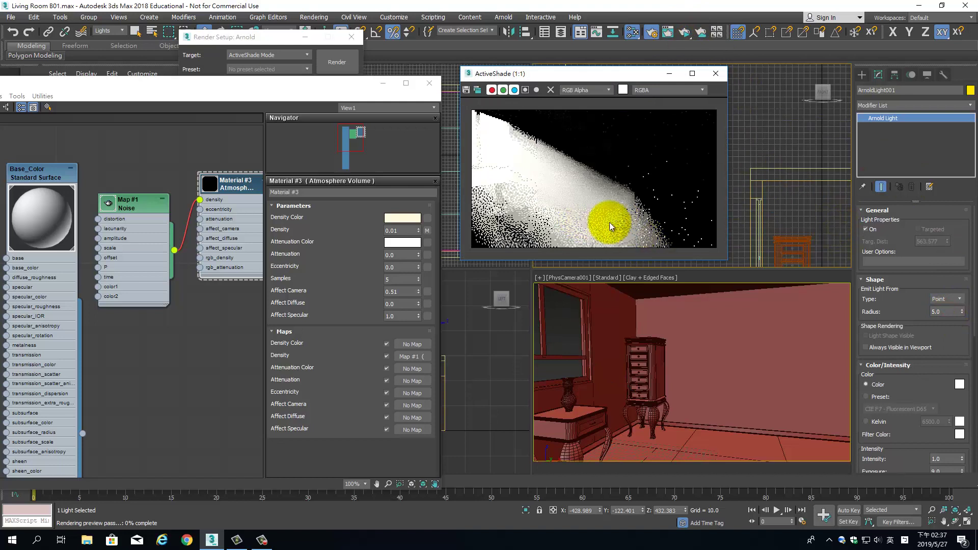
- Switch the light shape type to Disc and shift the ActiveShade window left
left_click(953, 299)
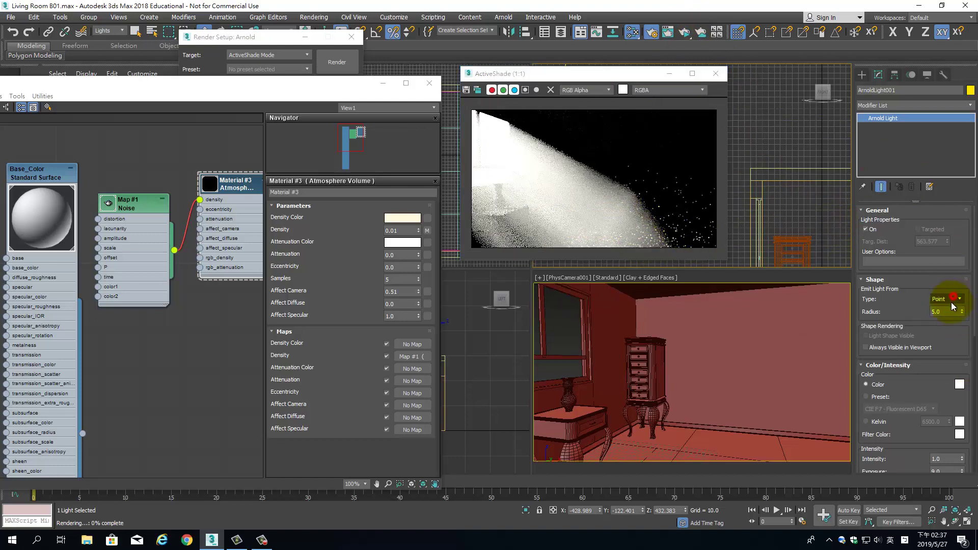
left_click(959, 301)
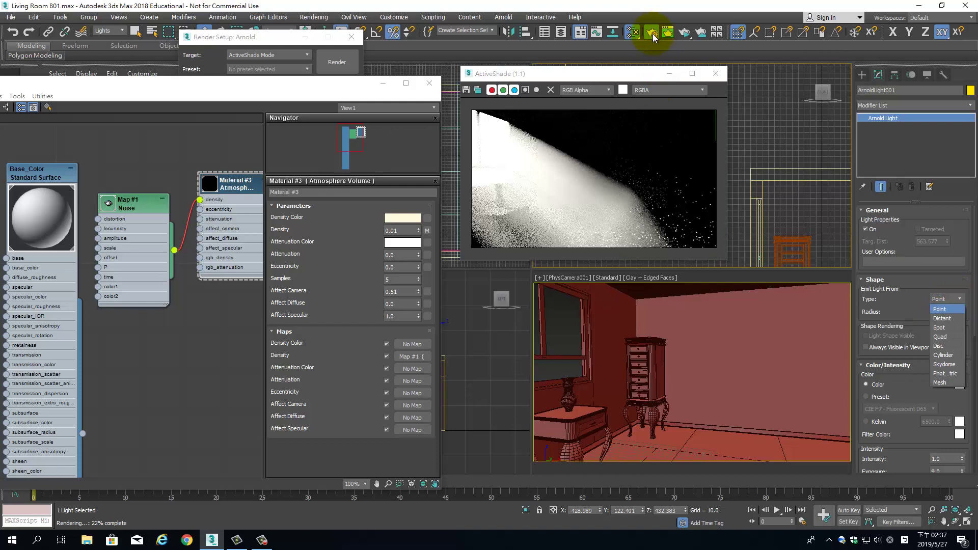
left_click(944, 347)
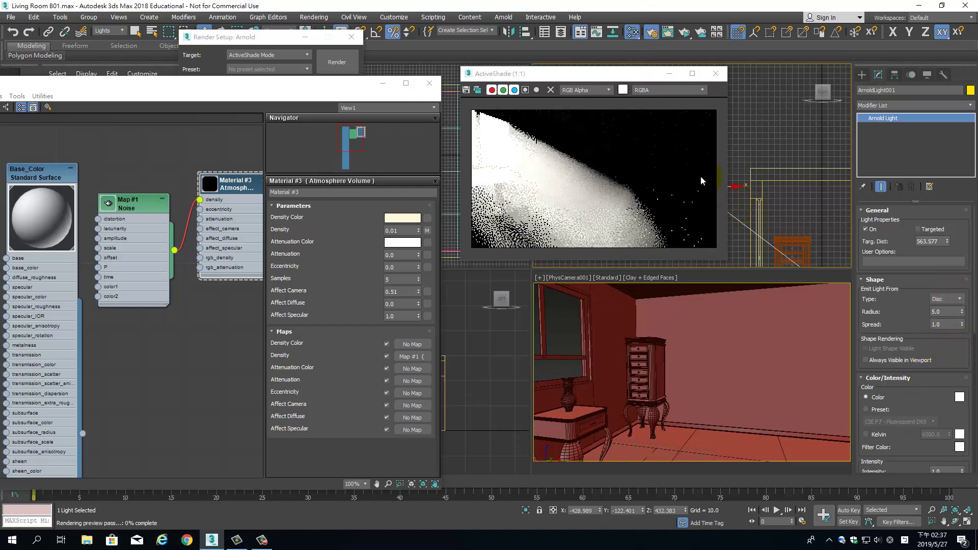
left_click_drag(653, 76, 491, 105)
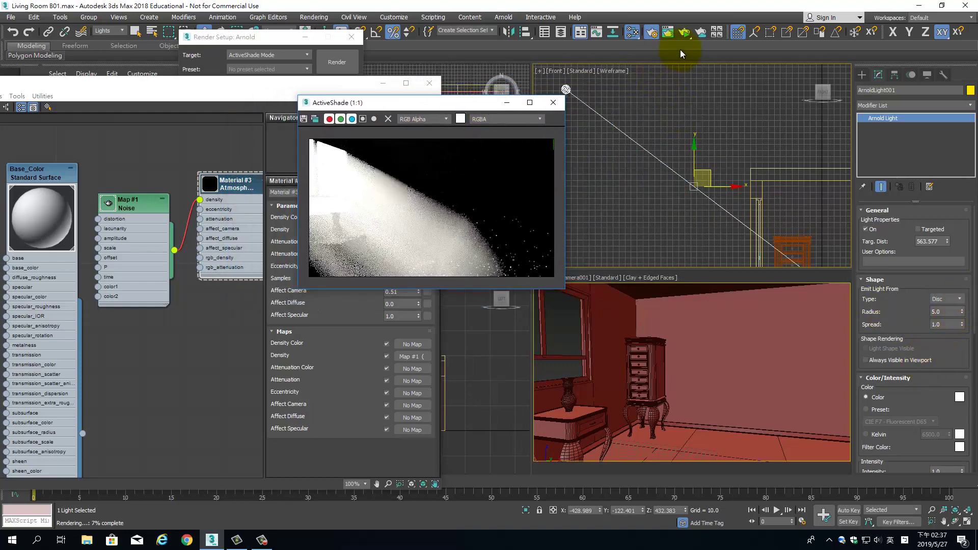
- Restart ActiveShade and change the light shape type from Disc to Quad
left_click(684, 34)
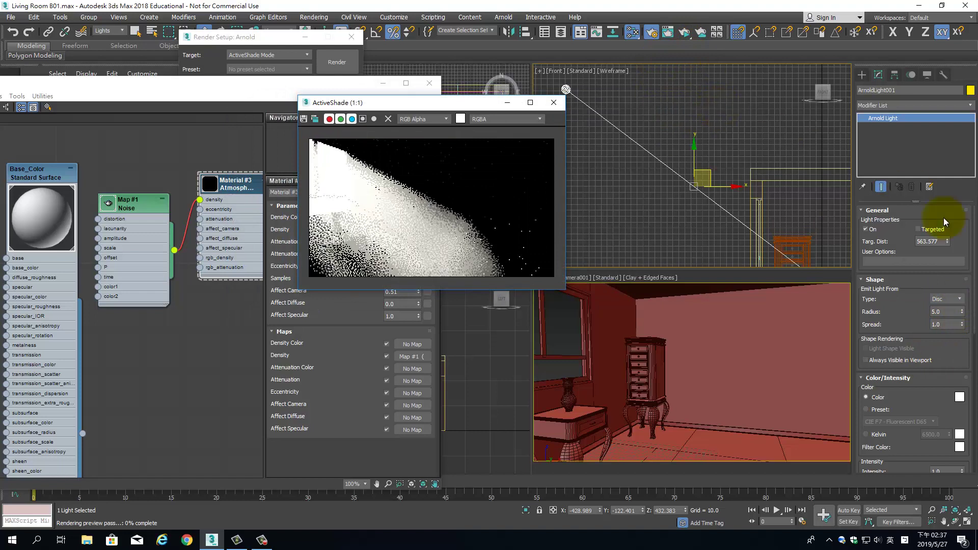
left_click(961, 299)
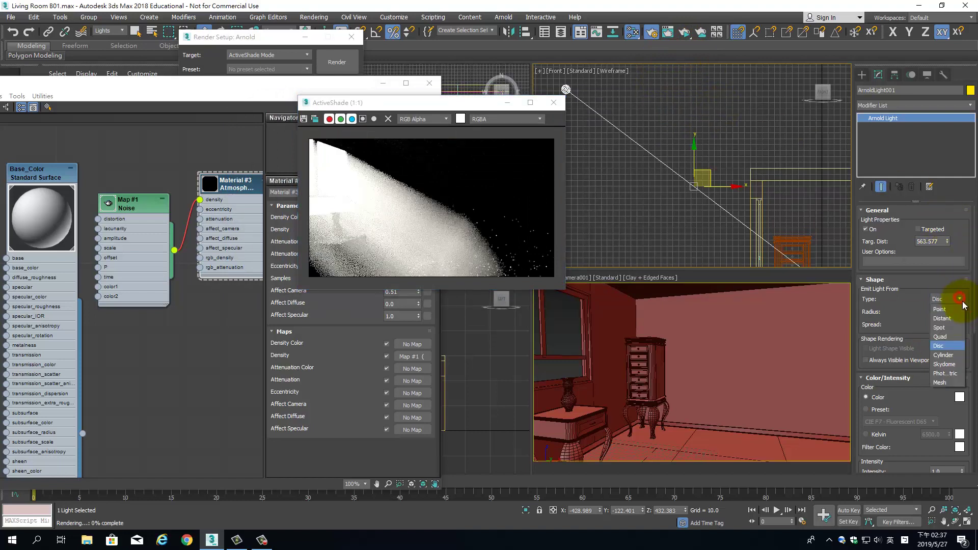
left_click(927, 338)
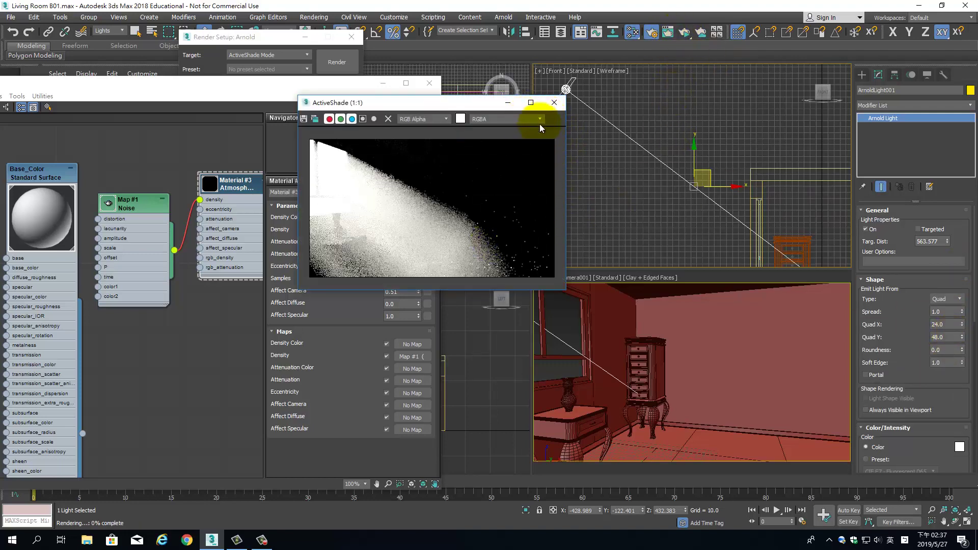
left_click(960, 300)
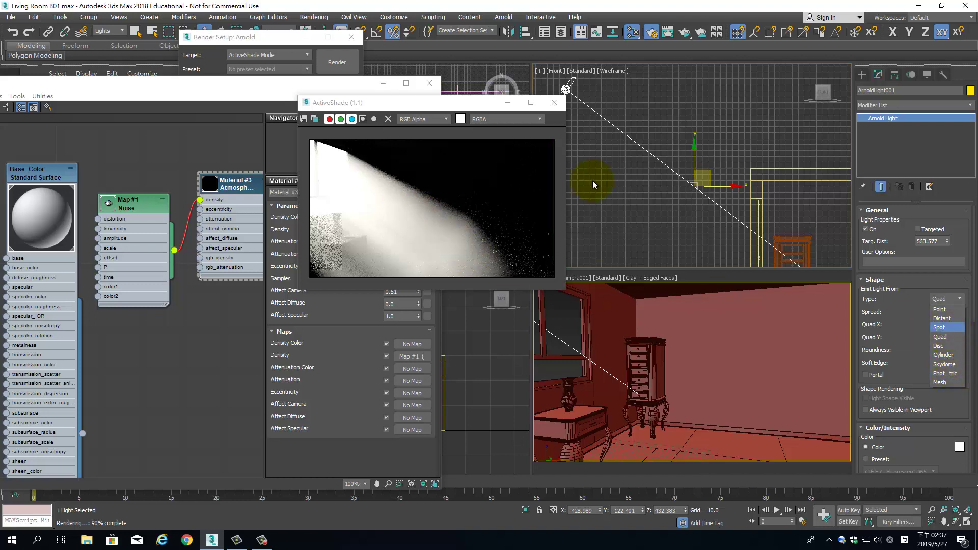
- Move the Arnold light in the Front viewport so its beam slants across the room
middle_click_drag(771, 231, 702, 174)
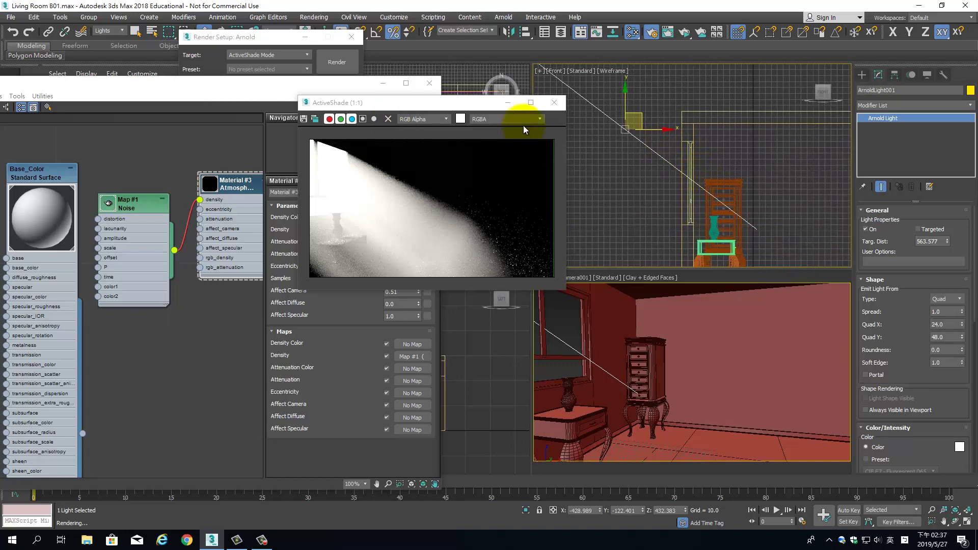
middle_click_drag(538, 66, 626, 147)
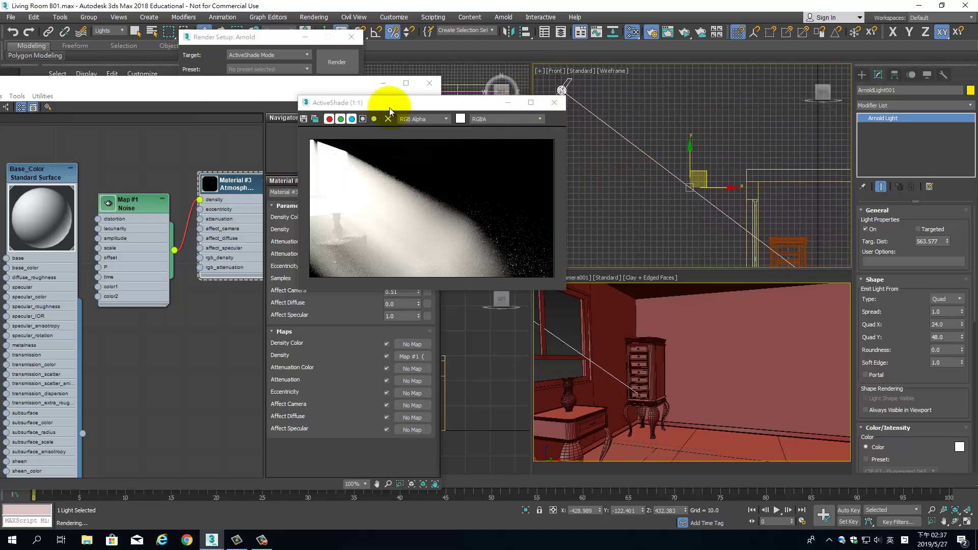
mouse_move(389, 109)
left_mouse_down()
mouse_move(408, 176)
mouse_move(397, 181)
left_mouse_up()
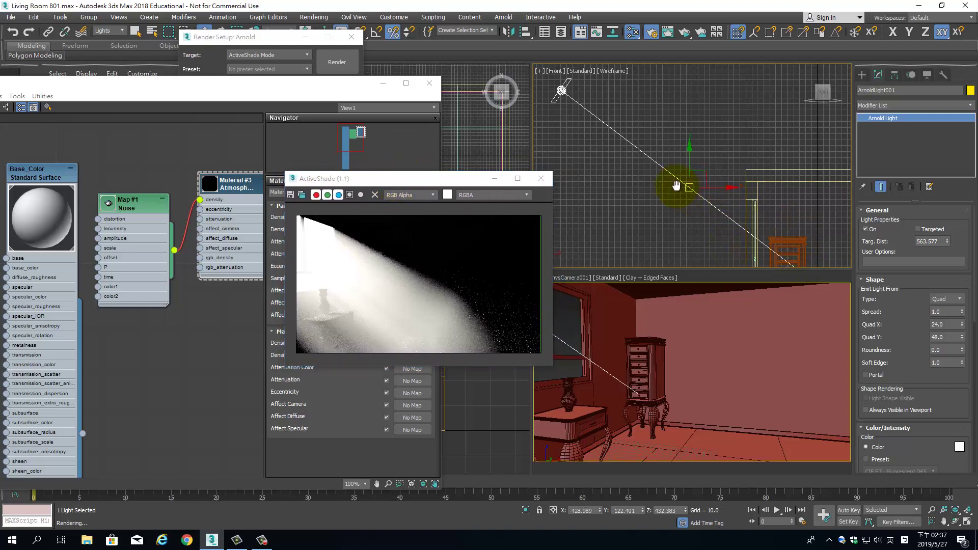
middle_click_drag(676, 185, 665, 151)
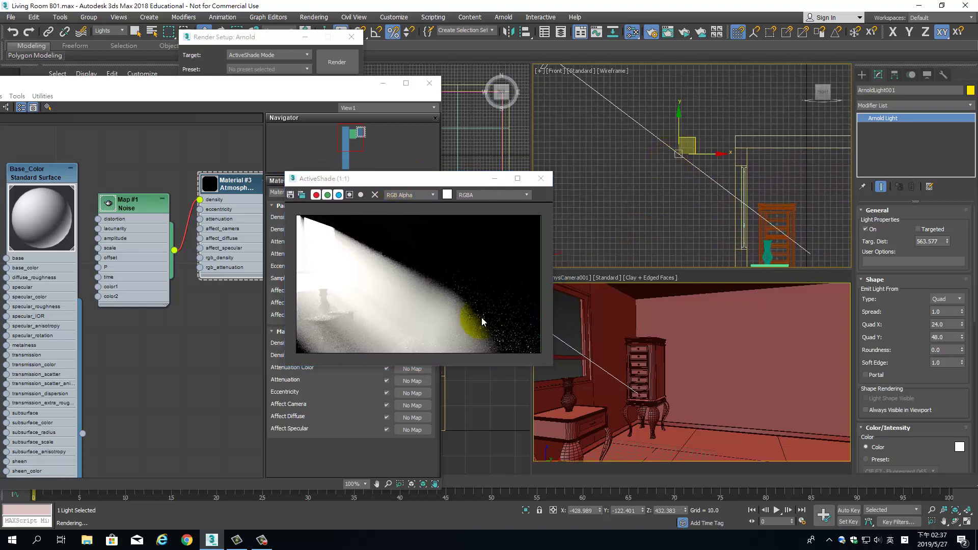
left_click(811, 254)
middle_click_drag(565, 66, 573, 140)
left_click(559, 130)
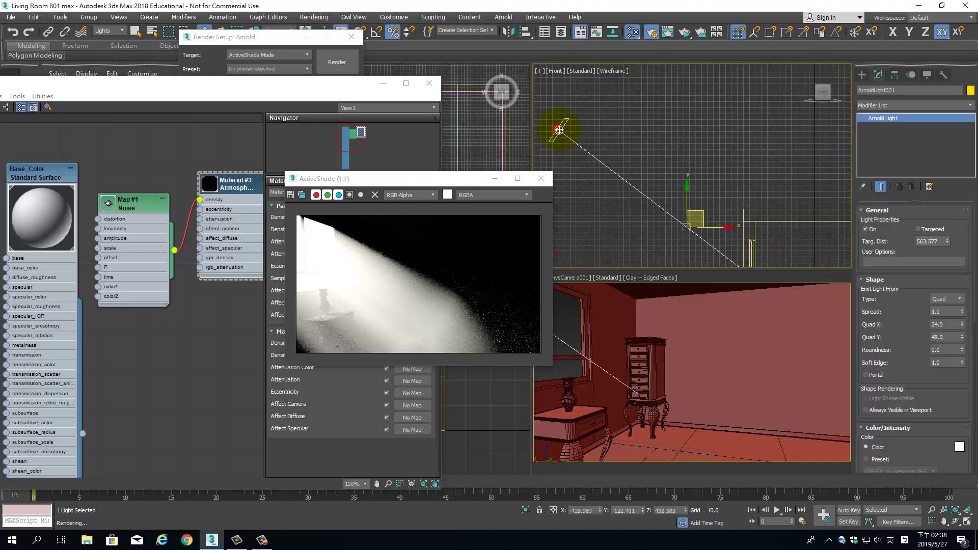
mouse_move(705, 211)
left_mouse_down()
mouse_move(854, 305)
mouse_move(727, 305)
mouse_move(761, 253)
mouse_move(754, 247)
left_mouse_up()
left_click_drag(615, 172, 618, 175)
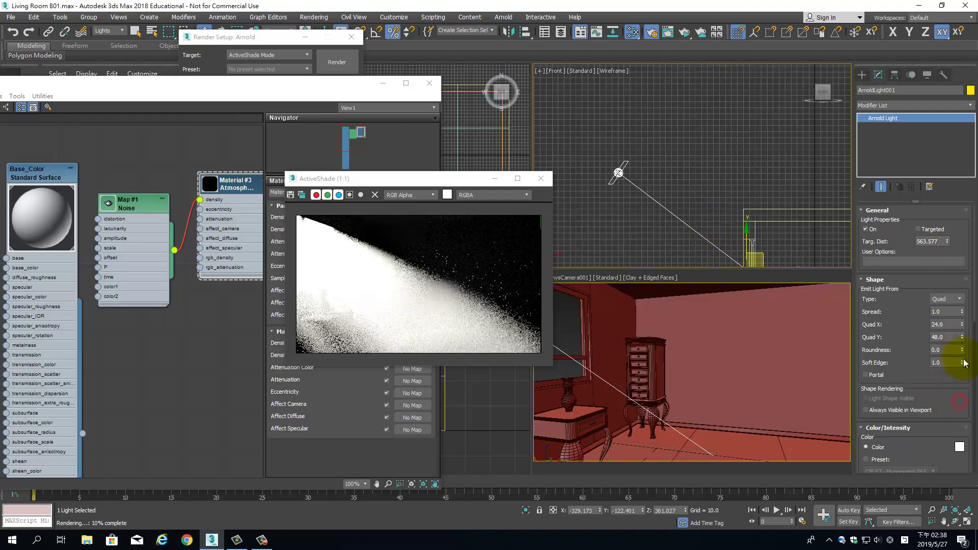
- Tint the Arnold light's colour dark yellow, then a brighter orange-yellow
left_click(959, 450)
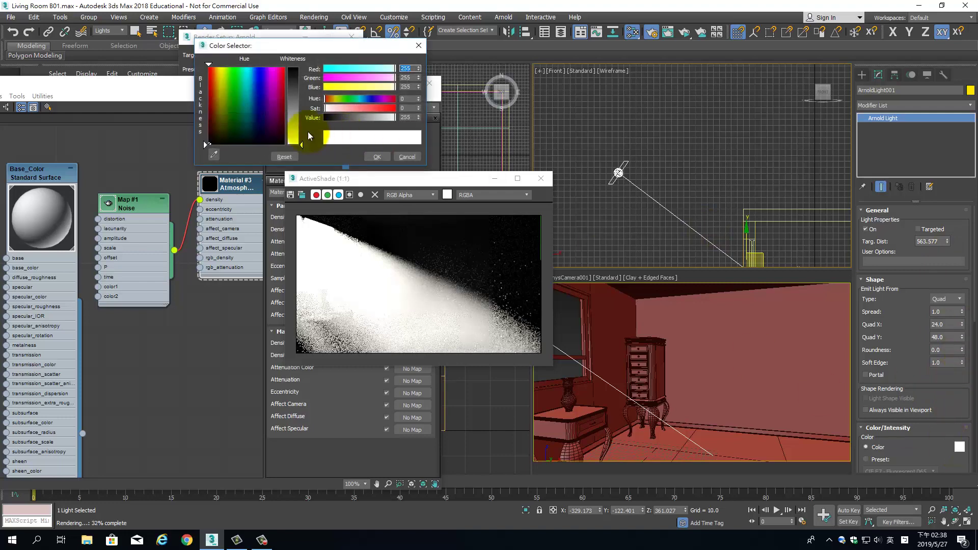
left_click_drag(301, 144, 298, 69)
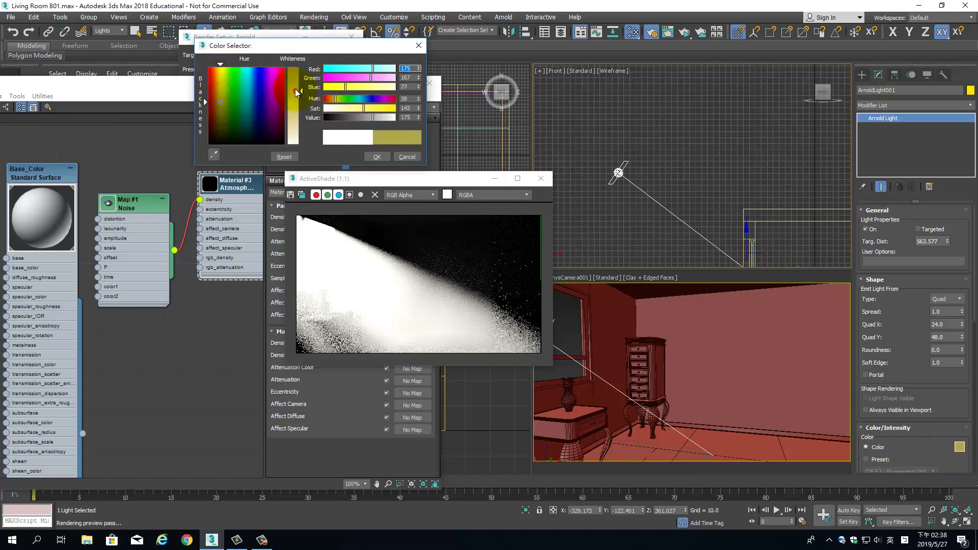
mouse_move(205, 81)
left_mouse_down()
mouse_move(208, 100)
mouse_move(217, 88)
left_mouse_up()
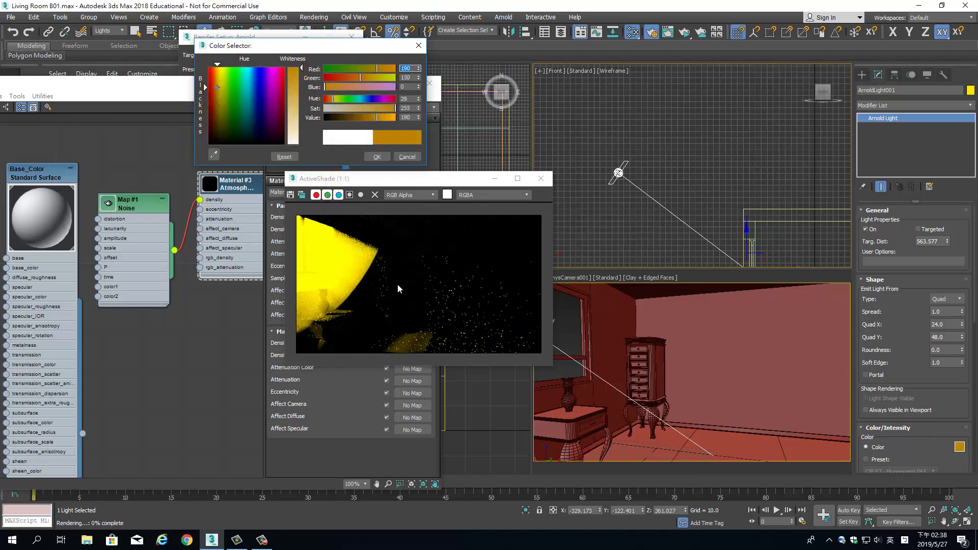
left_click(273, 306)
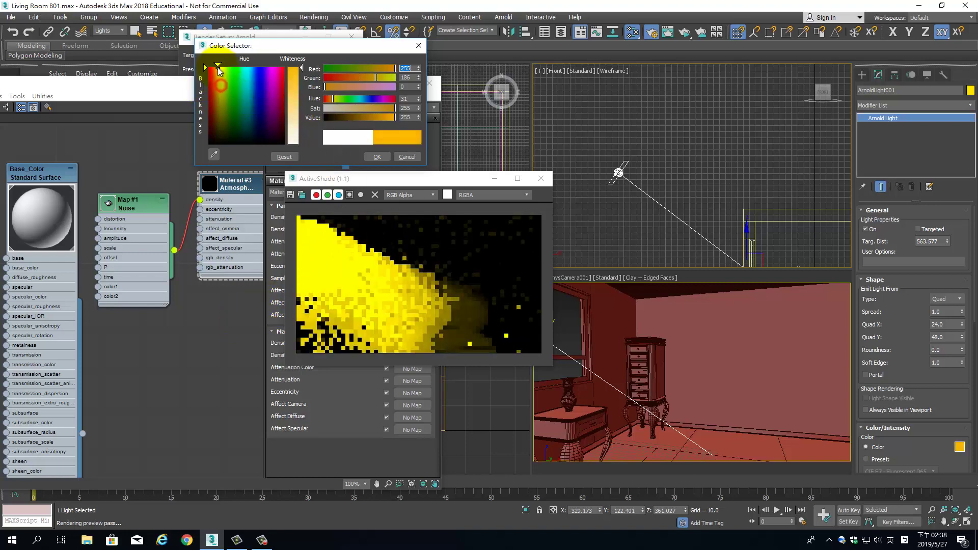
left_click(219, 92)
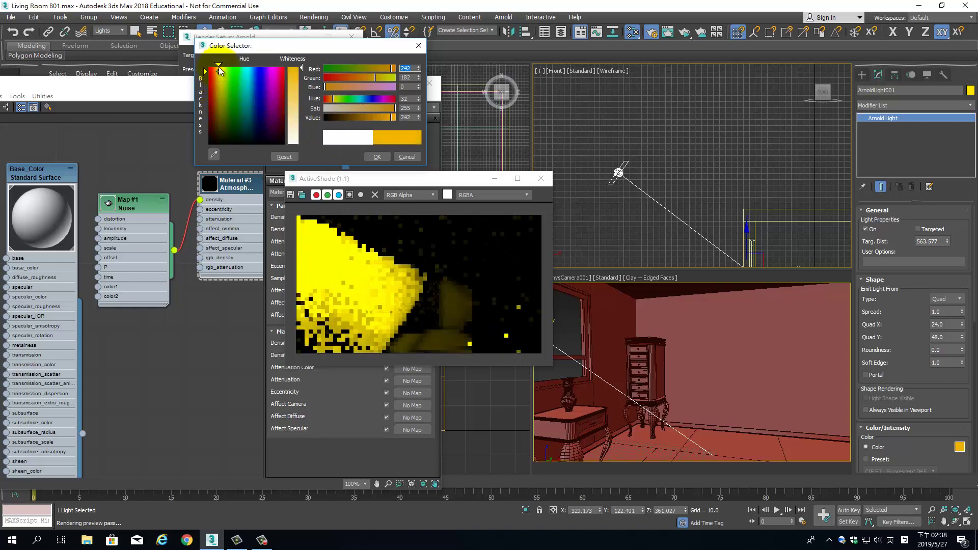
left_click_drag(218, 91, 218, 67)
- Shift the light colour toward orange, then return it to pure white
left_click(375, 158)
left_click_drag(301, 68, 301, 146)
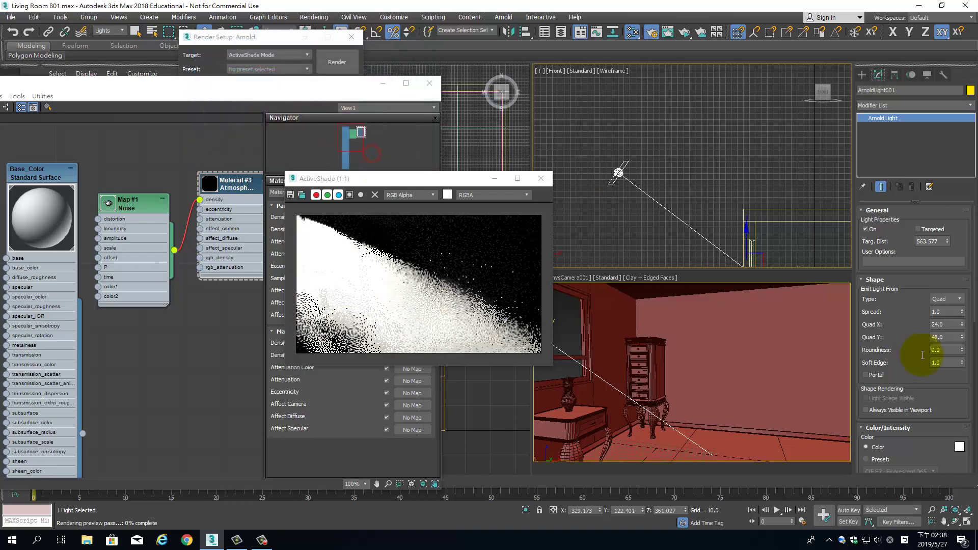
scroll(956, 357, "down", 1)
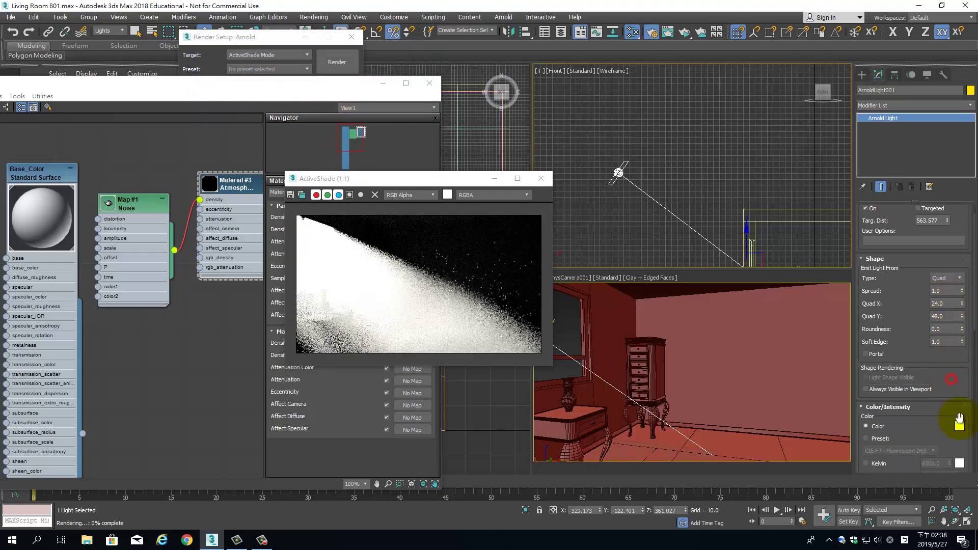
left_click_drag(954, 371, 942, 448)
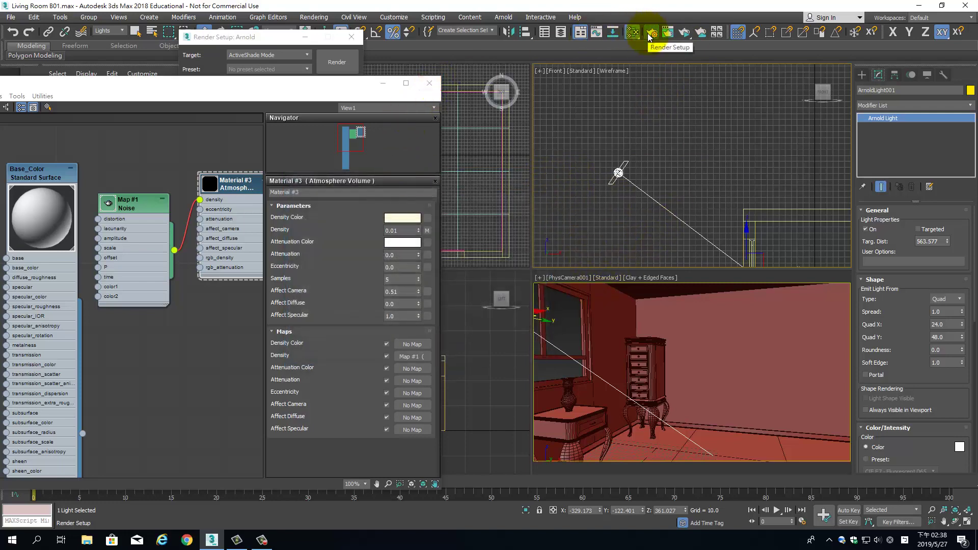
- Move the Arnold render settings aside and set the Atmosphere Volume's Affect Camera to 1.0
left_click_drag(282, 38, 598, 47)
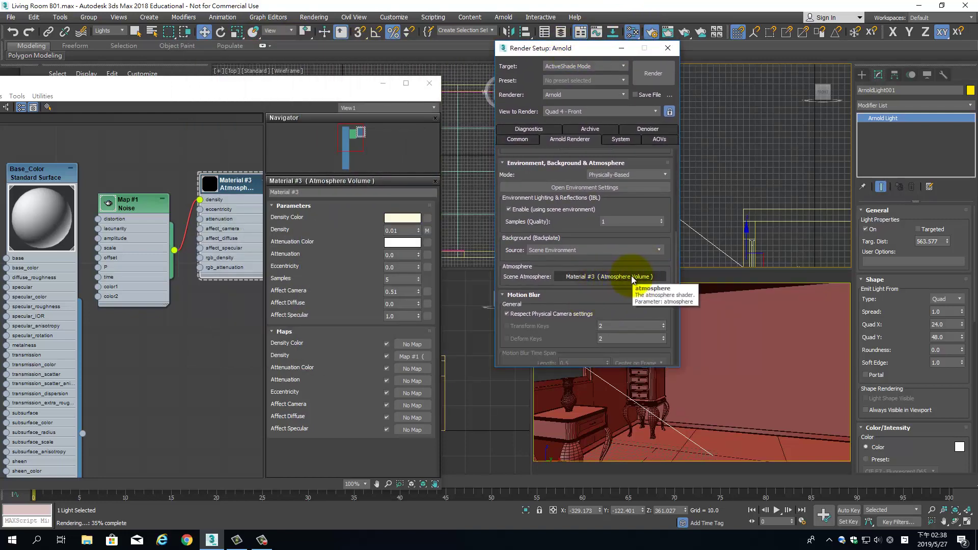
left_click_drag(239, 186, 221, 188)
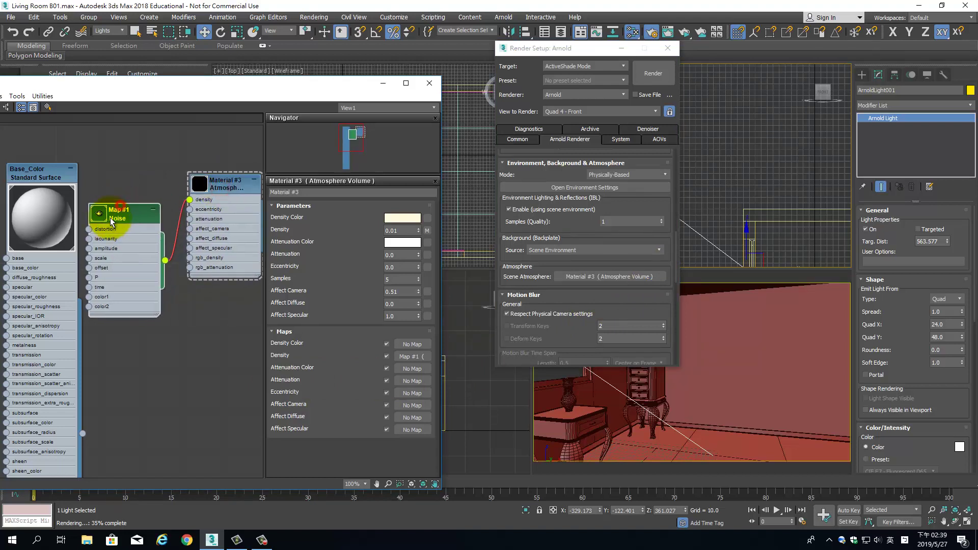
left_click_drag(123, 206, 112, 216)
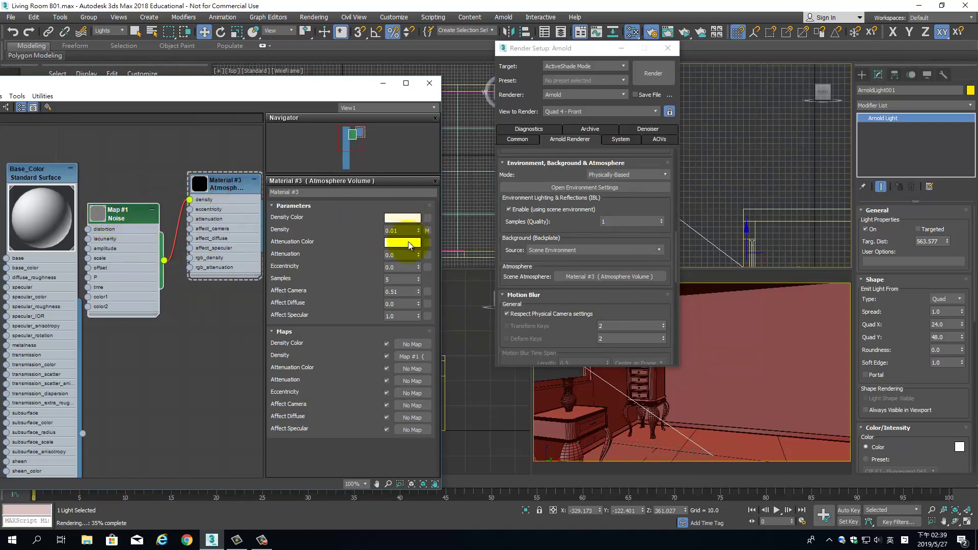
left_click(408, 231)
double_click(401, 292)
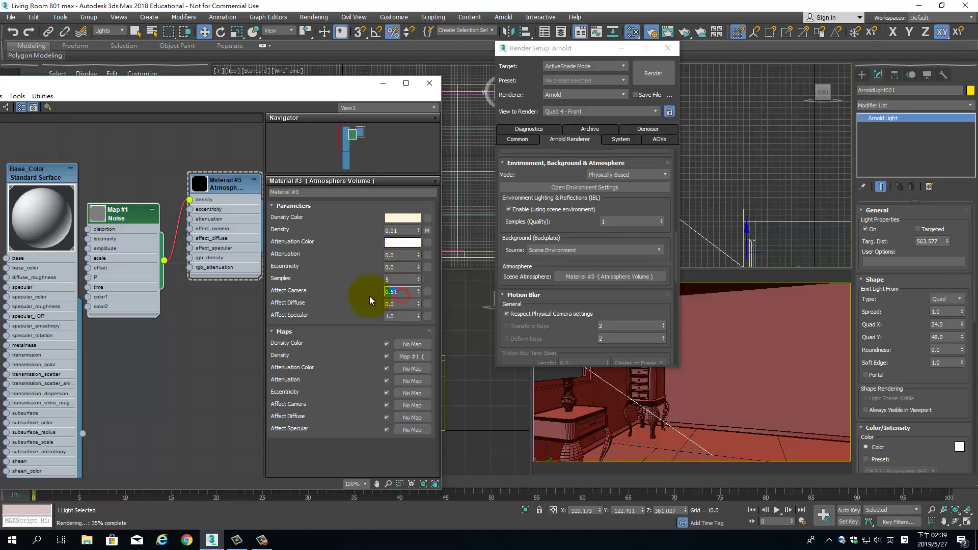
type("1")
key("Return")
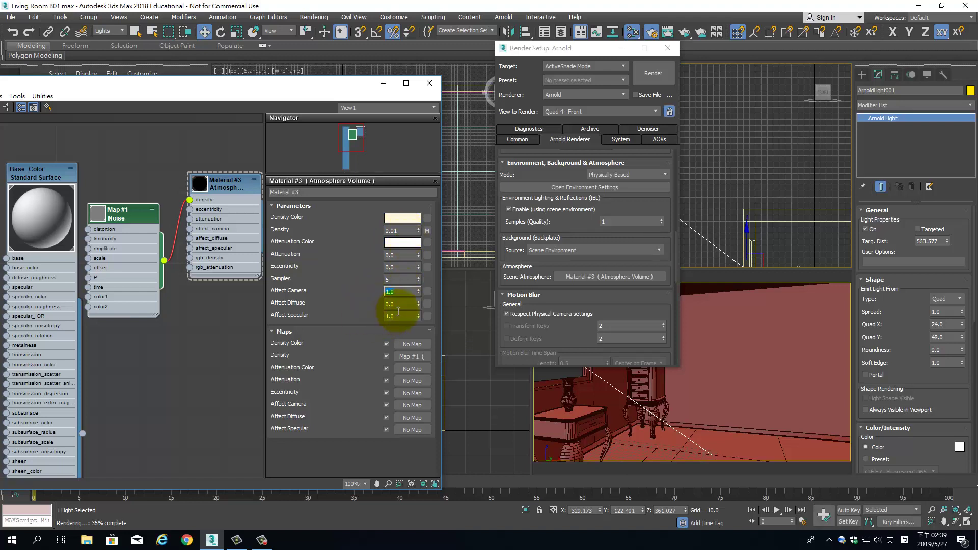
- Keep Affect Specular at 1.0 and Attenuation Color white, then move the Noise node up
left_click(405, 315)
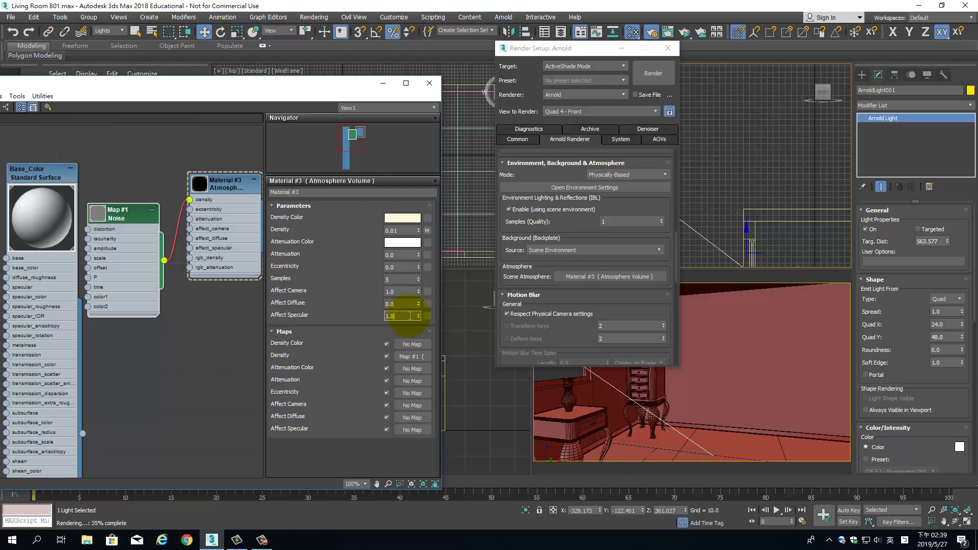
left_click(328, 198)
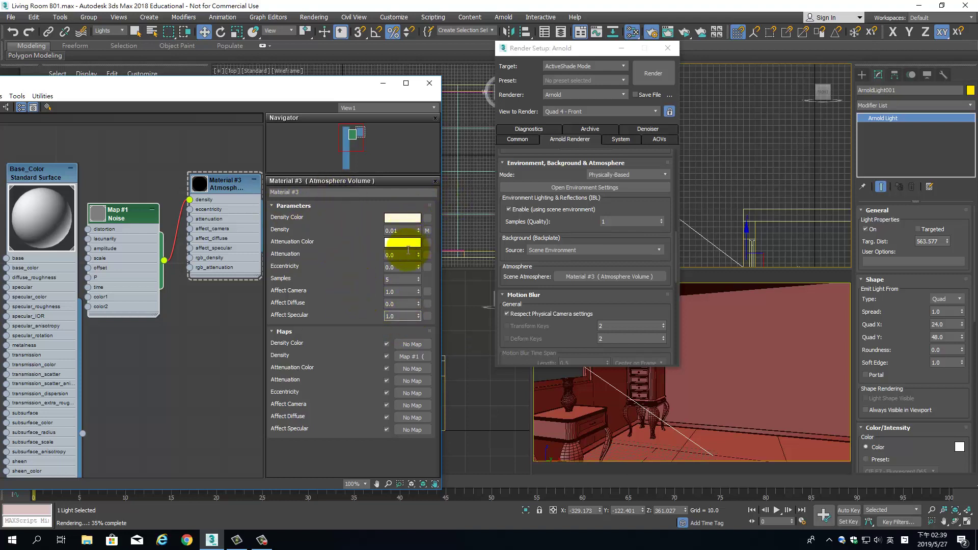
left_click(408, 243)
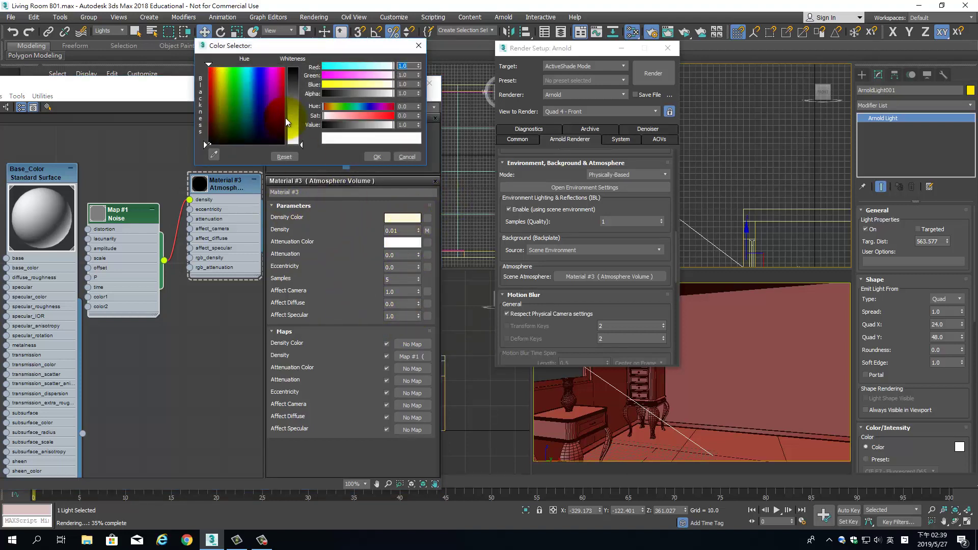
left_click(403, 157)
left_click(389, 254)
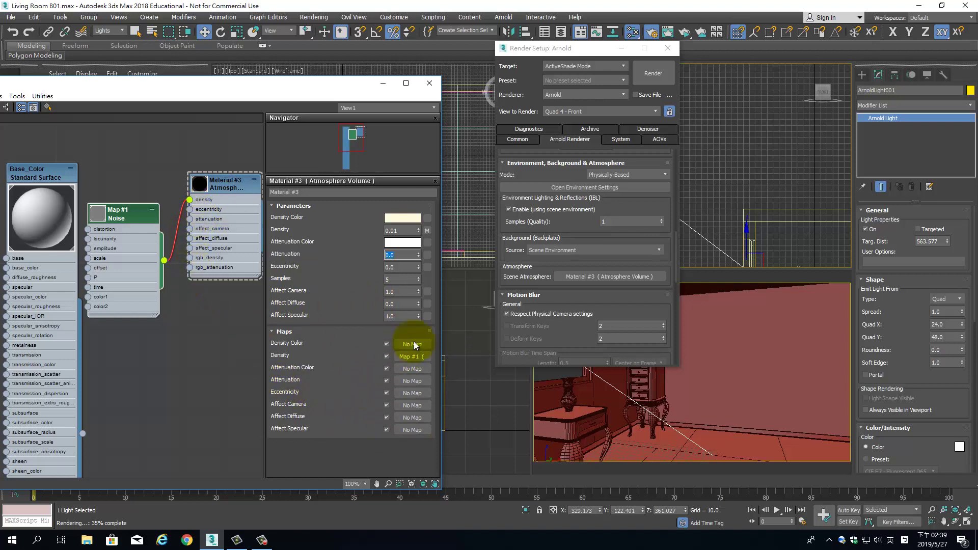
left_click_drag(135, 205, 133, 175)
- Browse the Slate add-node menu from Arnold materials to the Arnold map categories
right_click(168, 315)
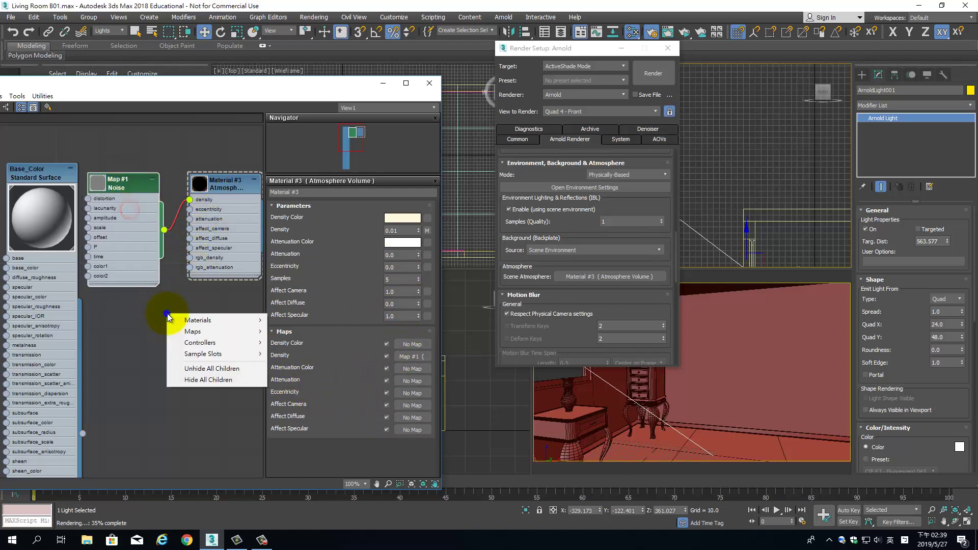
left_click(224, 322)
left_click(304, 331)
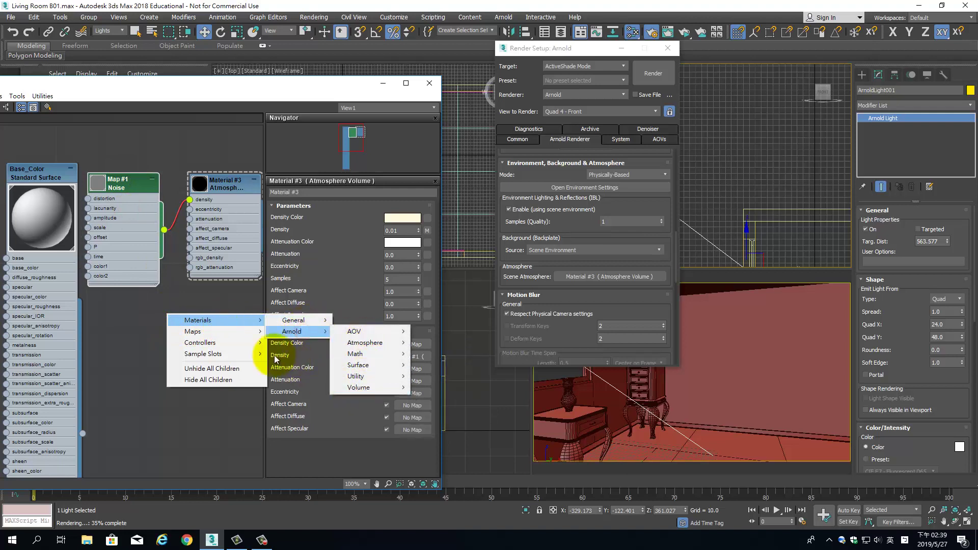
left_click(226, 328)
left_click(314, 343)
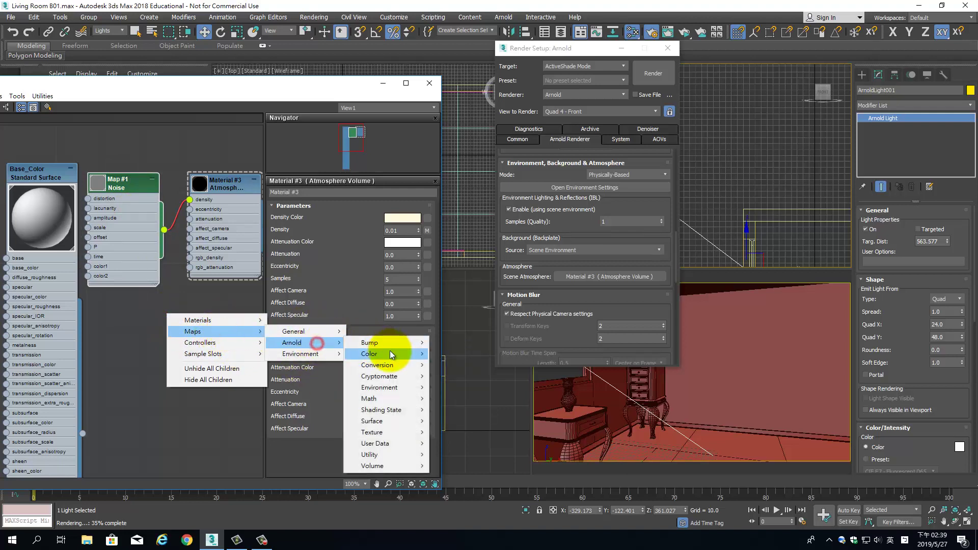